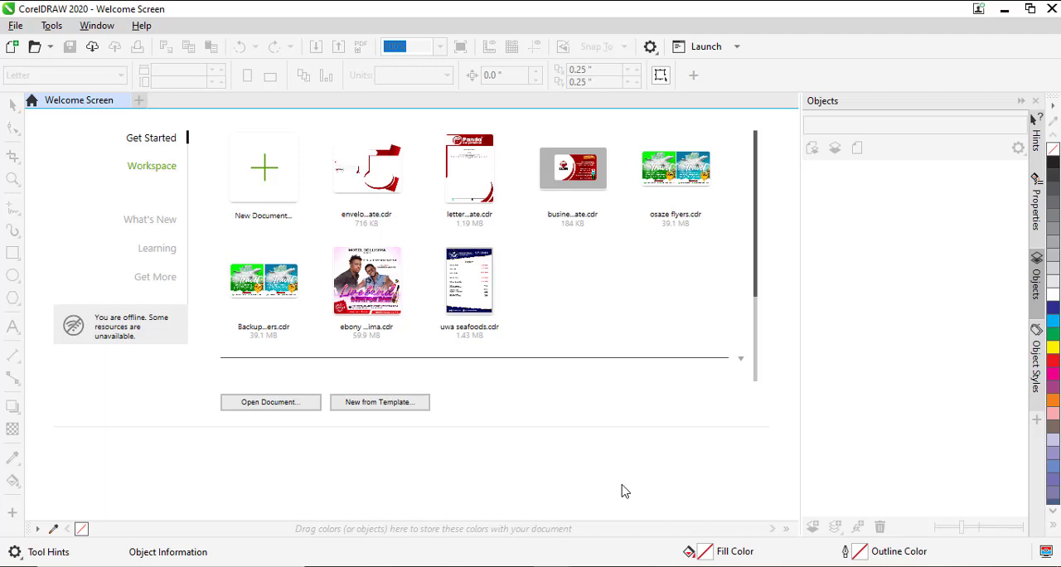
- Open the box packaging reference picture from the bluetooth folder and examine the products and box shown in it
key("alt+Tab")
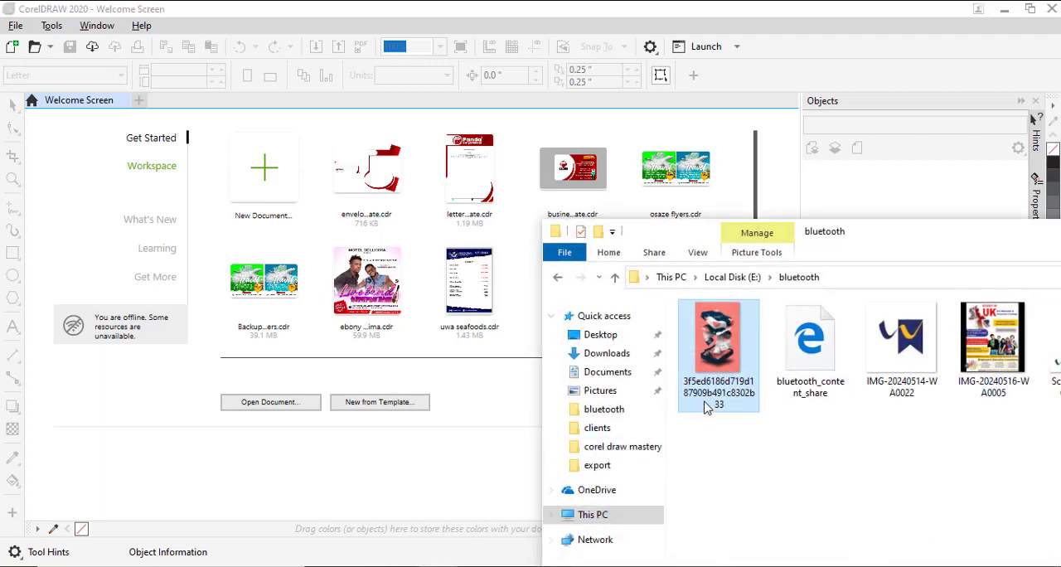
double_click(711, 405)
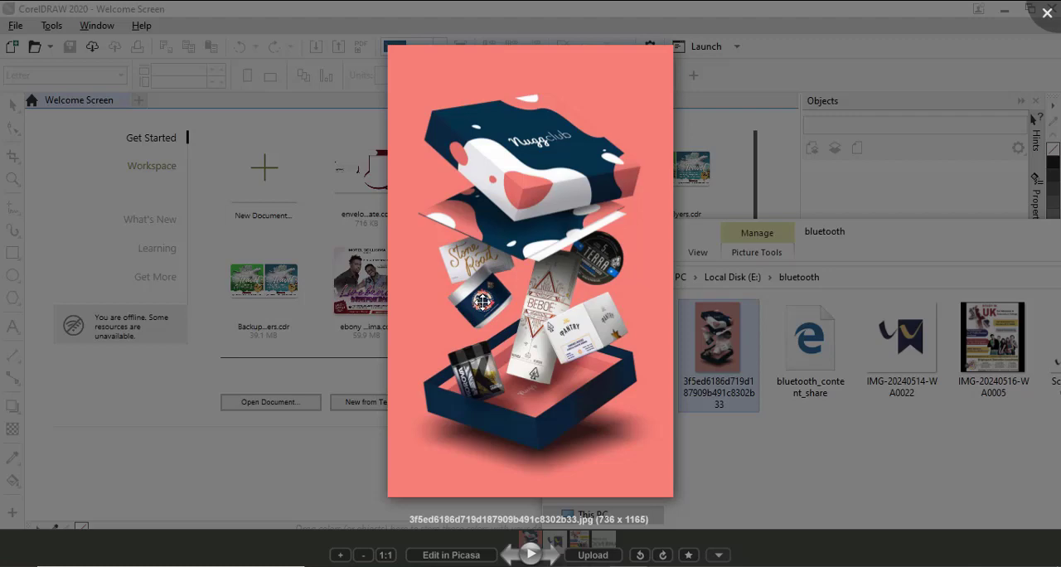
left_click(294, 350)
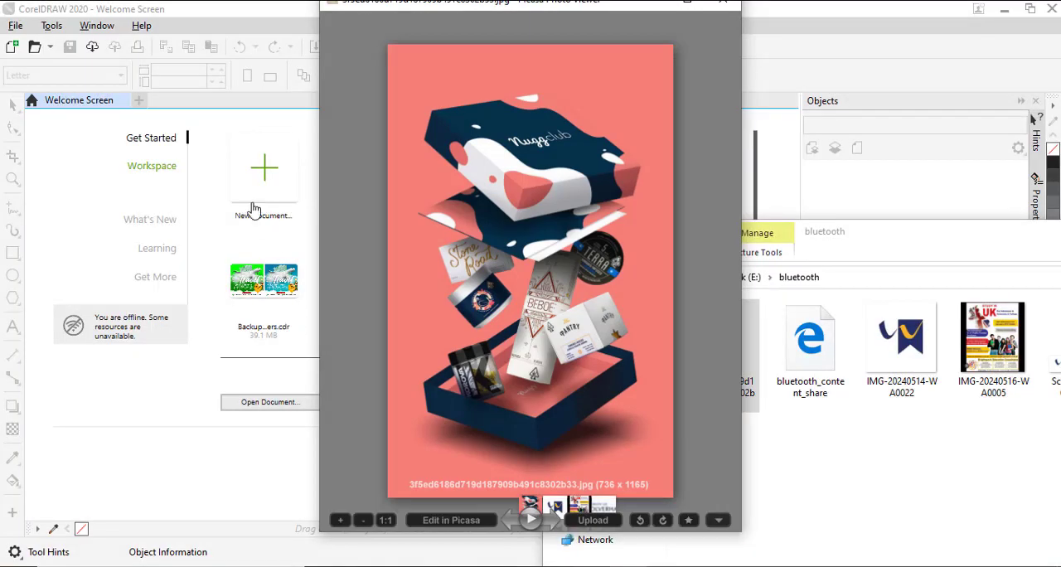
- Create a new one-page A4 portrait document in RGB, measured in inches at 300 dpi
left_click(251, 197)
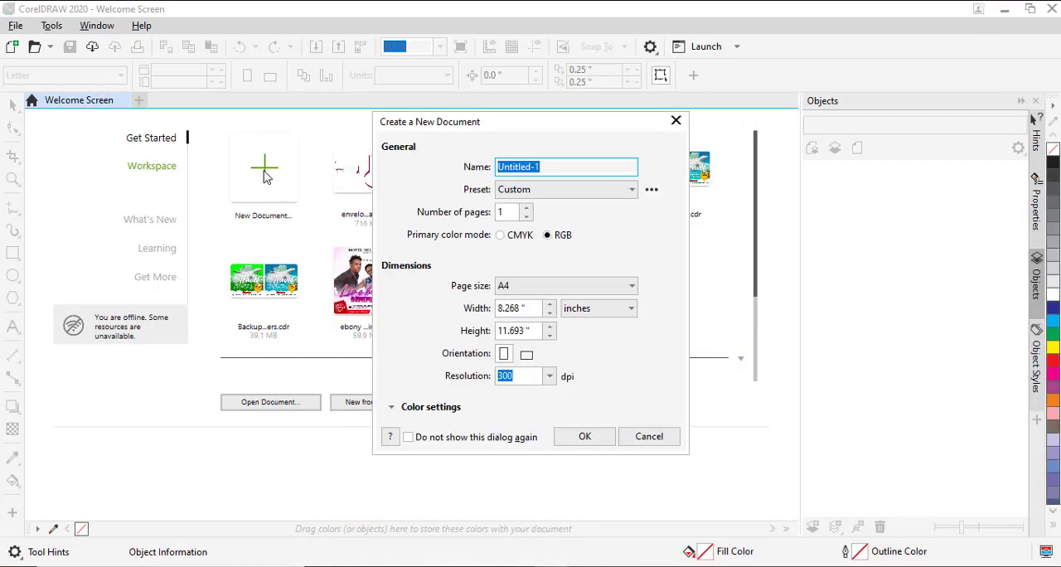
key("Return")
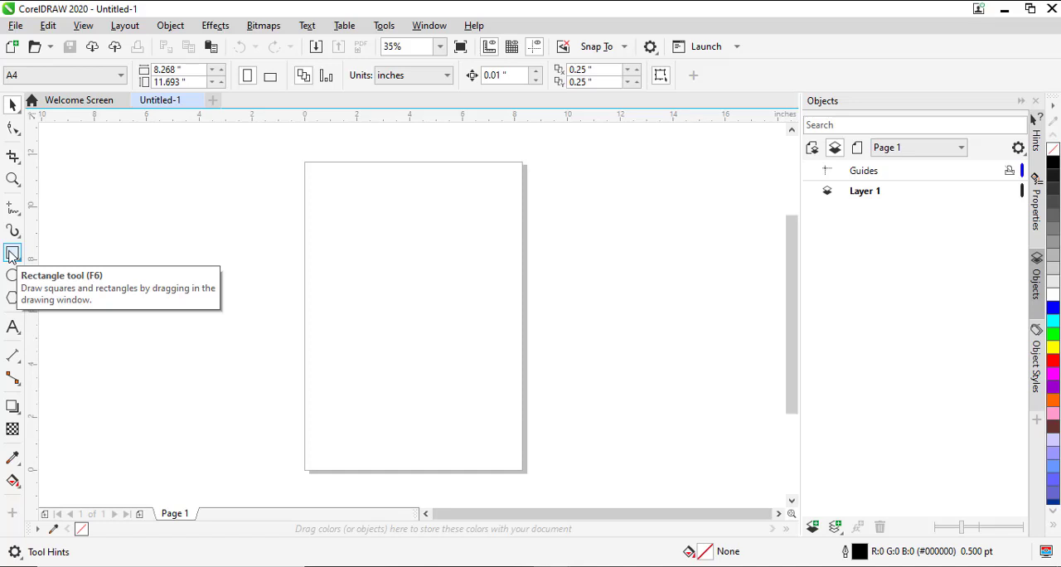
key("alt+Tab")
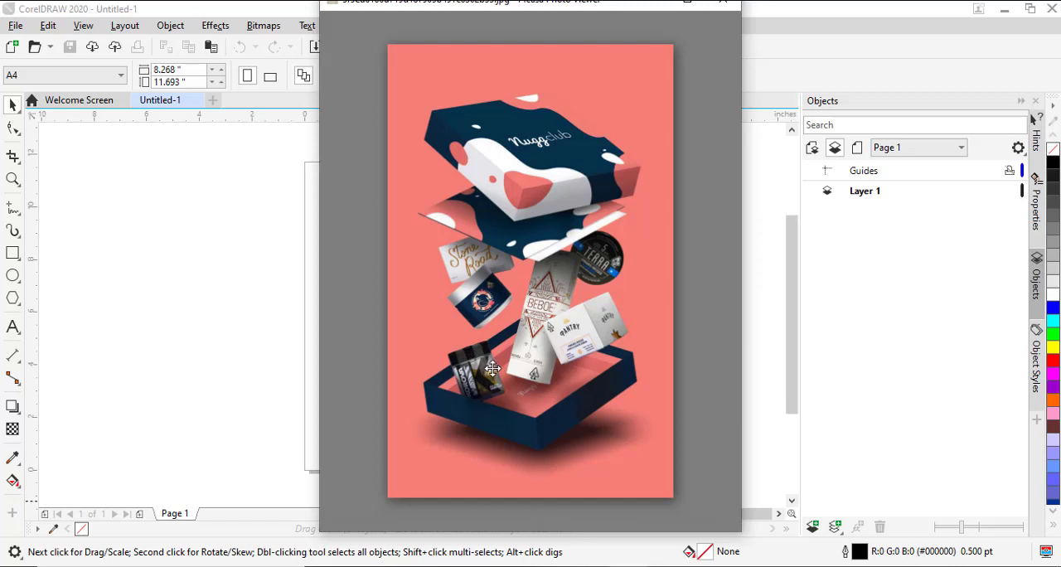
left_click(304, 325)
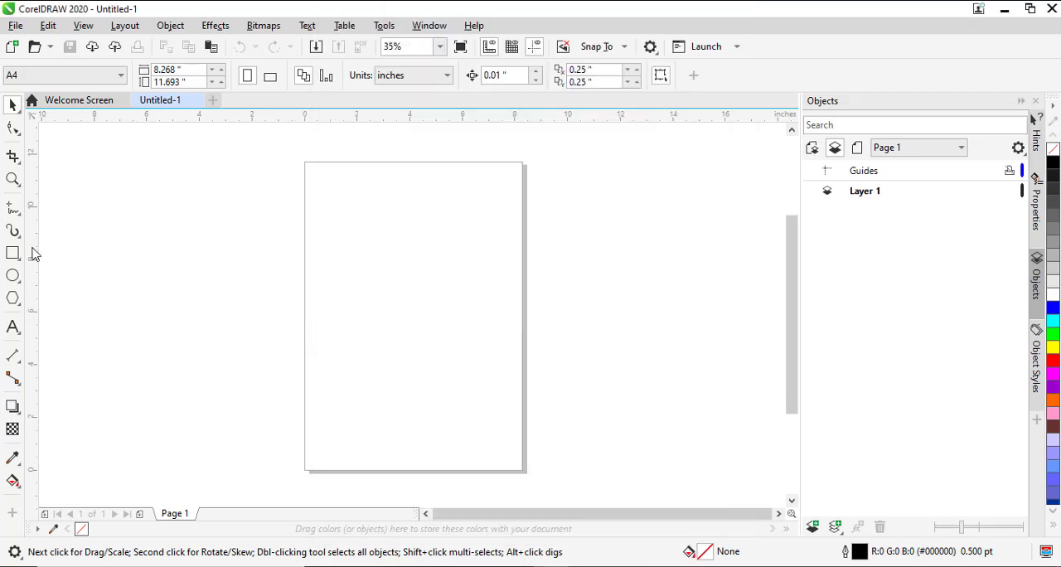
- Draw the jar body as a rectangle about 3.54 in wide and 3.75 in high on the page
left_click(13, 252)
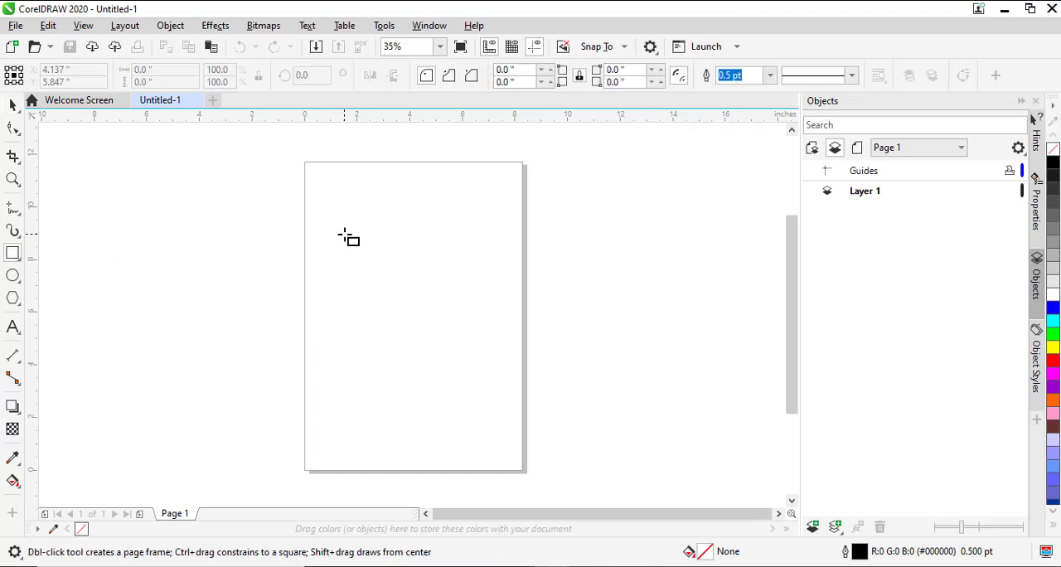
left_click_drag(345, 236, 439, 333)
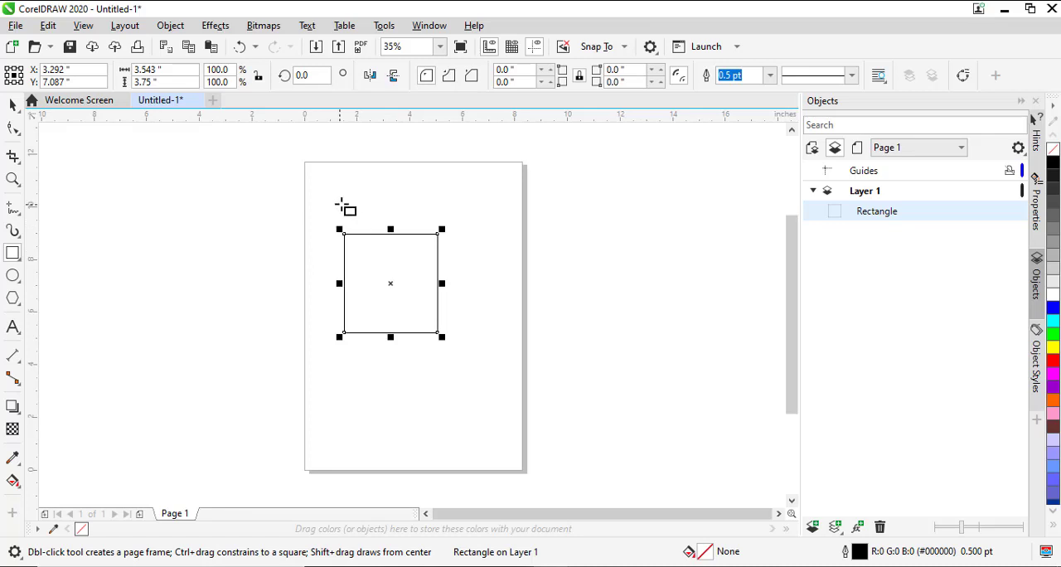
key("space")
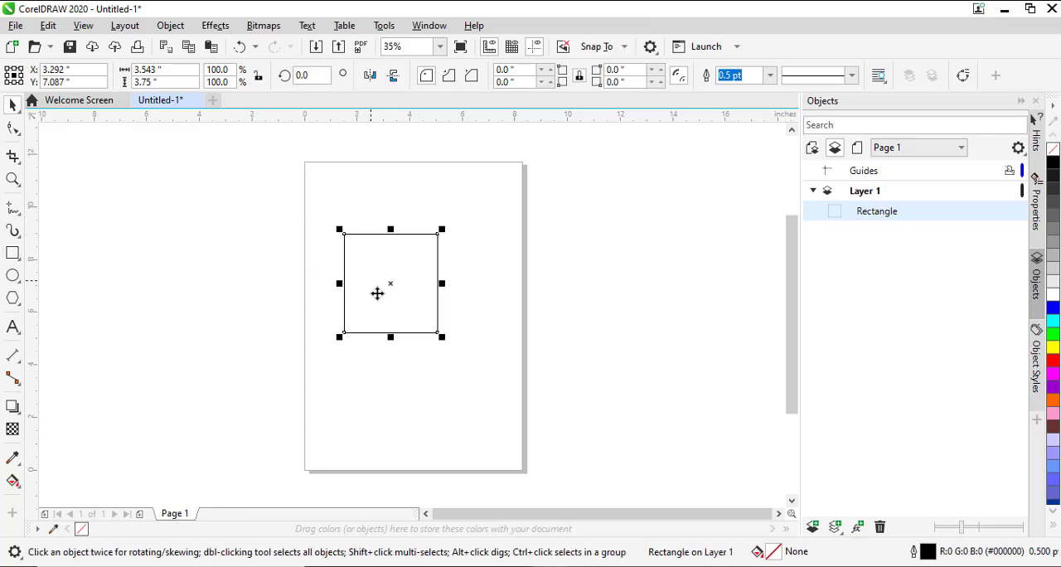
- Mirror a flattened copy of the body rectangle above it as a lid about 0.92 in high, leaving a thin gap
left_click_drag(390, 337, 407, 220)
right_click(408, 221)
key("Up")
key("Up")
key("Up")
key("Up")
key("Up")
key("Up")
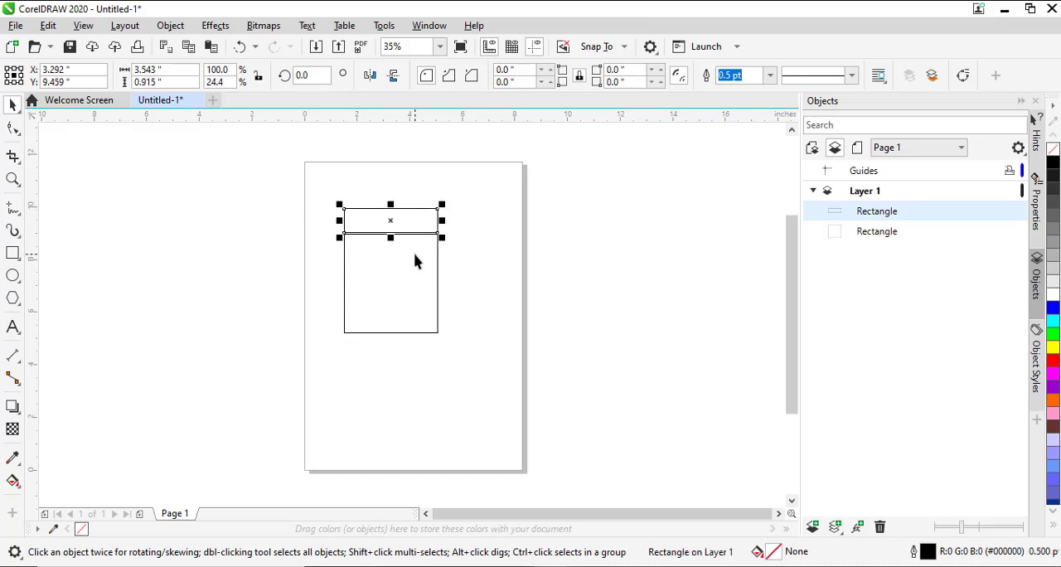
- Slightly round only the two bottom corners of the jar body rectangle
left_click(415, 267)
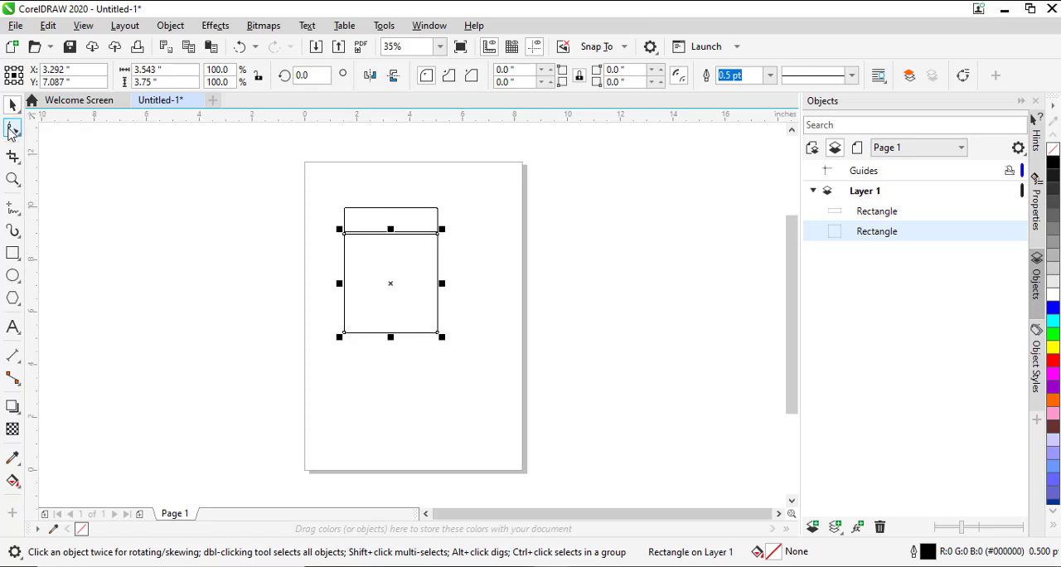
left_click(13, 128)
left_click(343, 334)
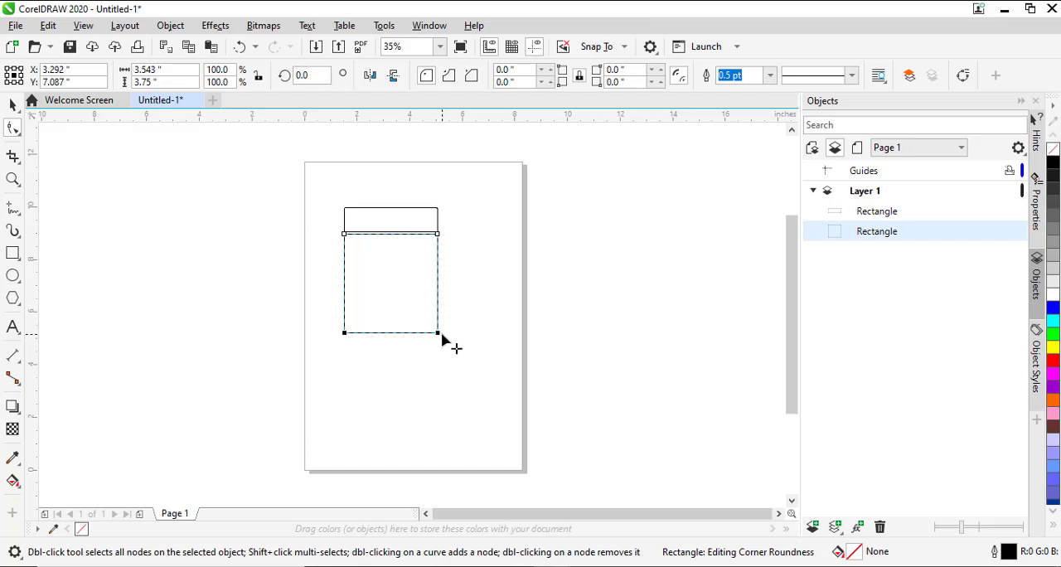
left_click_drag(437, 337, 431, 345)
- Slightly round only the two top corners of the lid rectangle
left_click(401, 224)
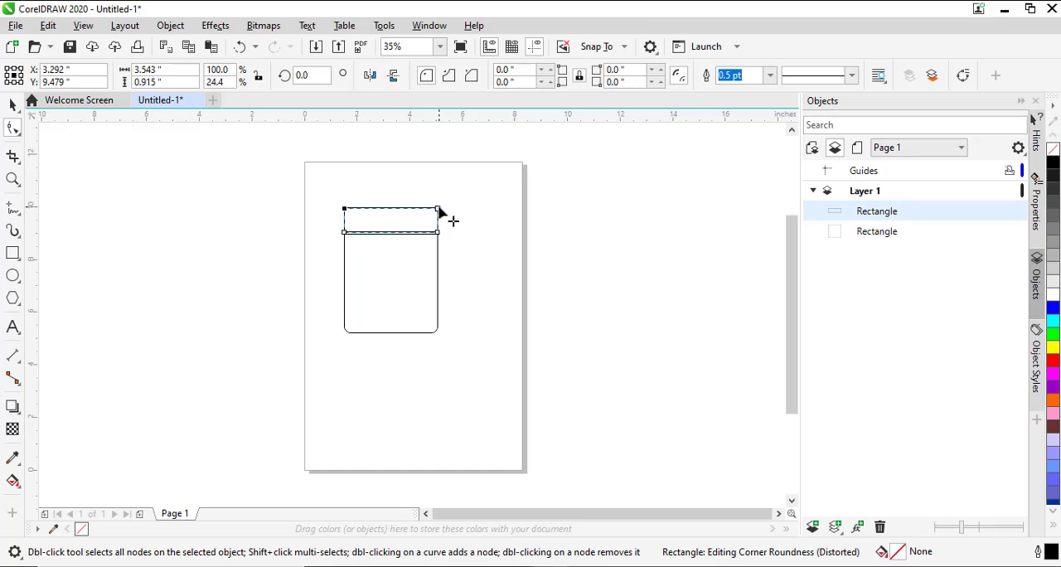
left_click_drag(440, 210, 447, 215)
key("space")
left_click(373, 298)
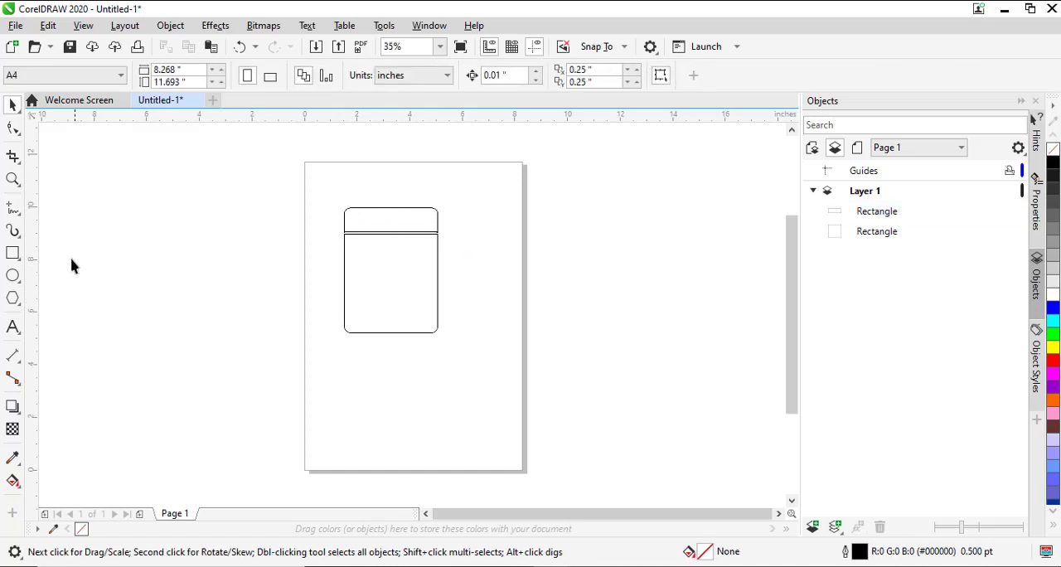
- Draw a label rectangle about 3.54 by 3.16 in over the jar body, starting at the body's top corner
left_click(12, 252)
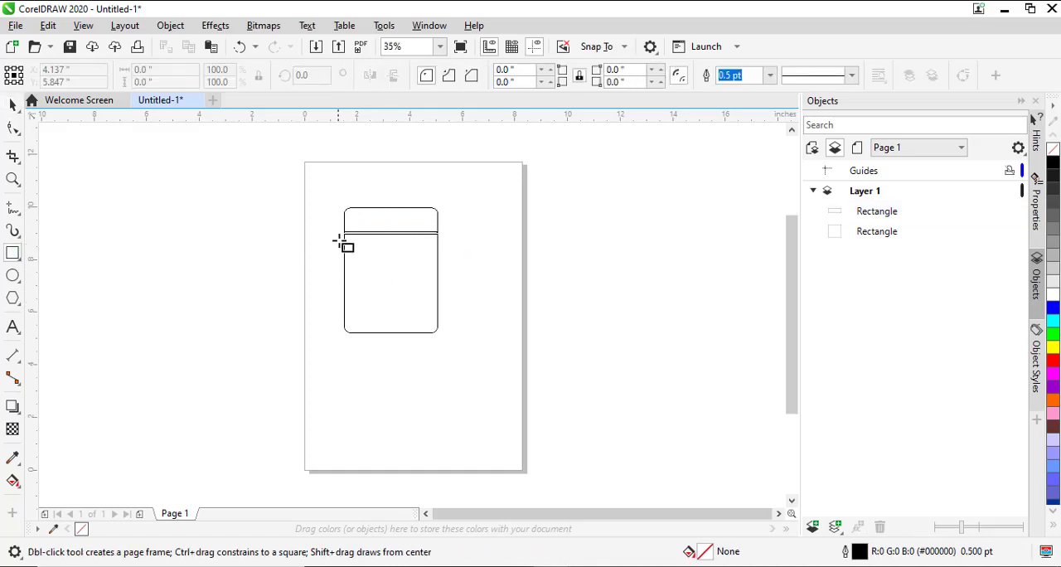
left_click_drag(345, 235, 439, 316)
key("space")
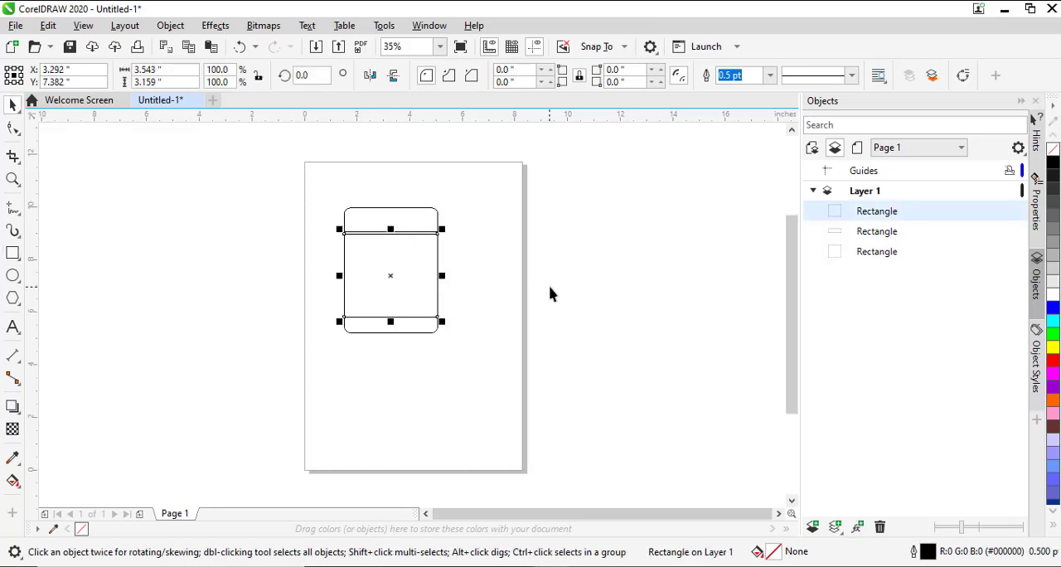
- Place a copy of the label rectangle to the right of the jar, centred near X 8.76 in and Y 7.5 in
left_click_drag(415, 279, 569, 282)
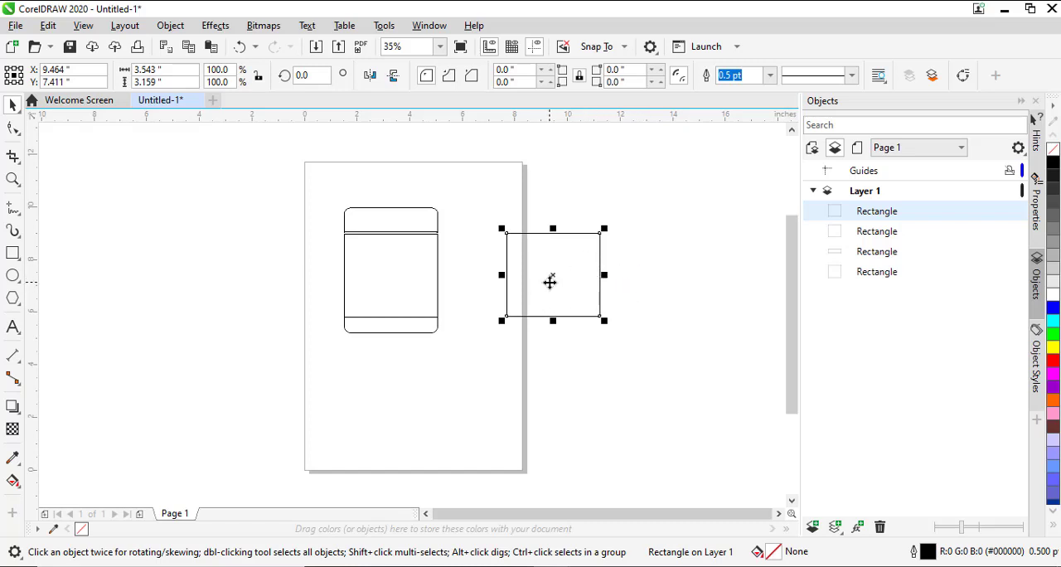
mouse_move(550, 282)
left_mouse_down()
mouse_move(442, 294)
mouse_move(457, 301)
mouse_move(392, 296)
mouse_move(567, 283)
mouse_move(543, 299)
left_mouse_up()
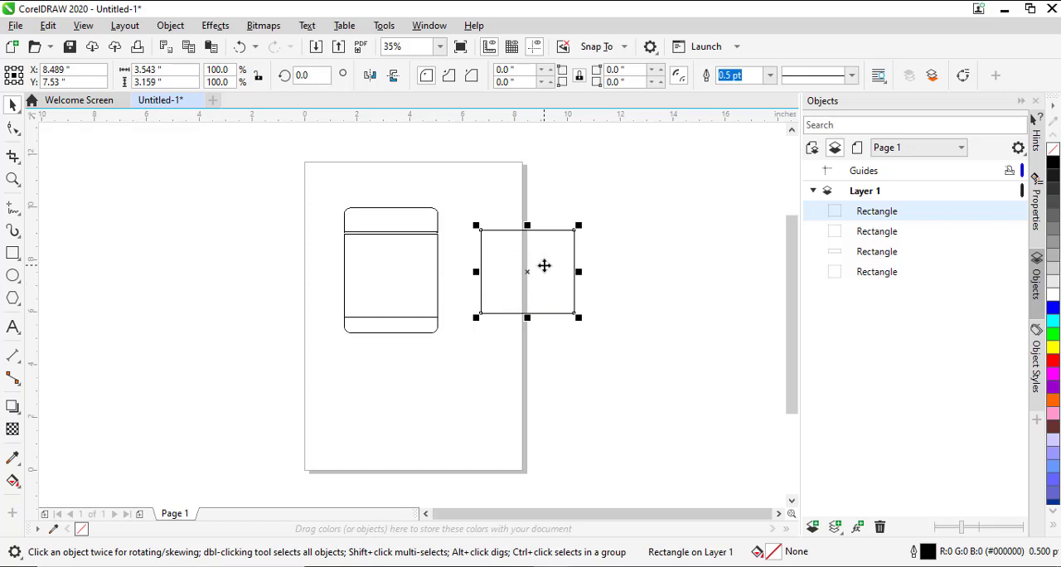
left_click_drag(544, 265, 484, 288)
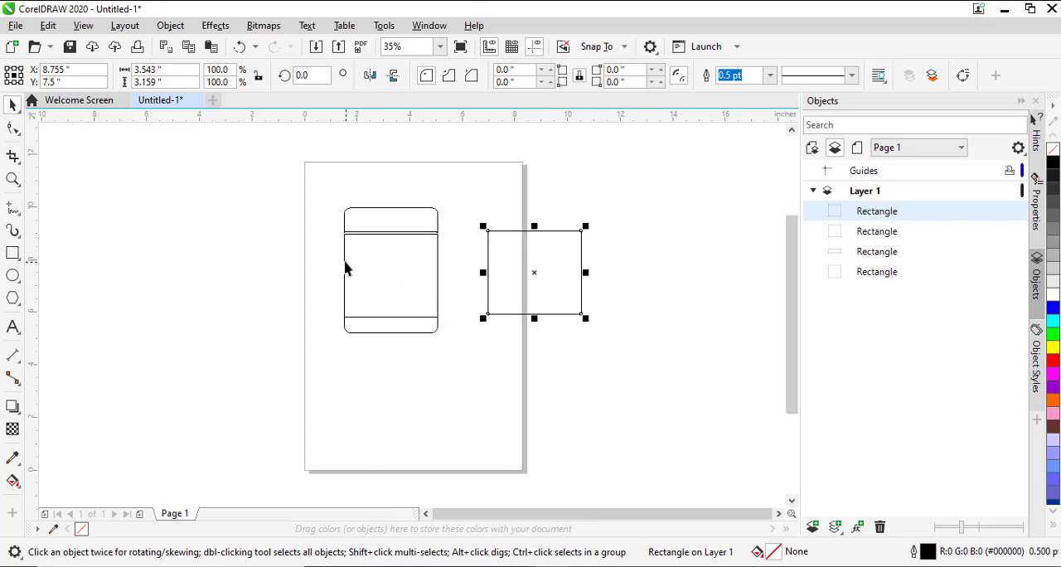
- Mirror a same-size copy of the separate label rectangle across its right edge to form two adjoining label sections
left_click_drag(482, 272, 675, 276)
right_click(675, 287)
left_click(702, 355)
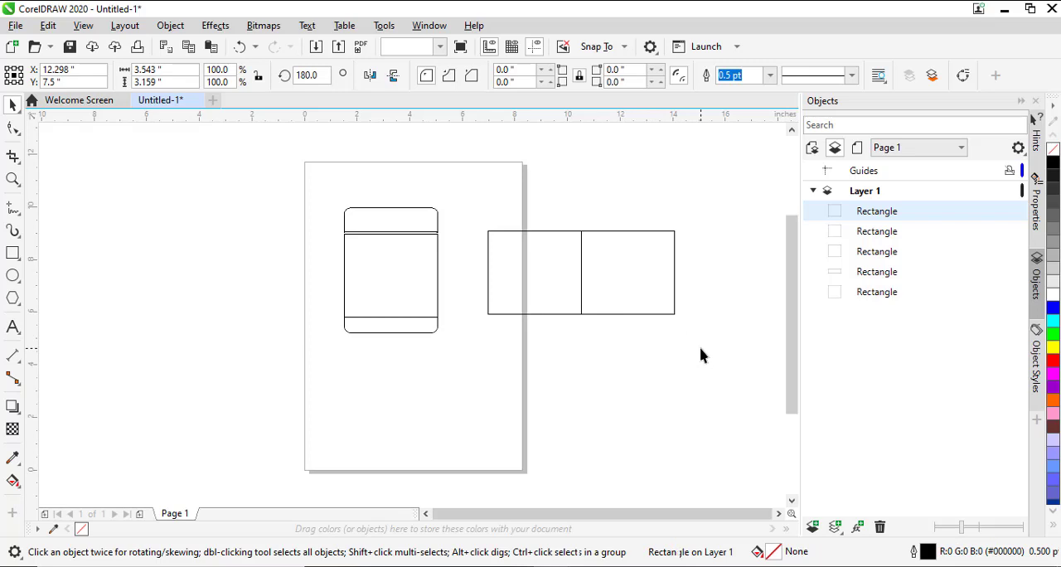
- Insert a narrow full-height strip between the two label sections, with the right section sitting against it
left_click(600, 257)
left_click_drag(682, 273, 625, 288)
left_click(579, 298)
left_click(606, 355)
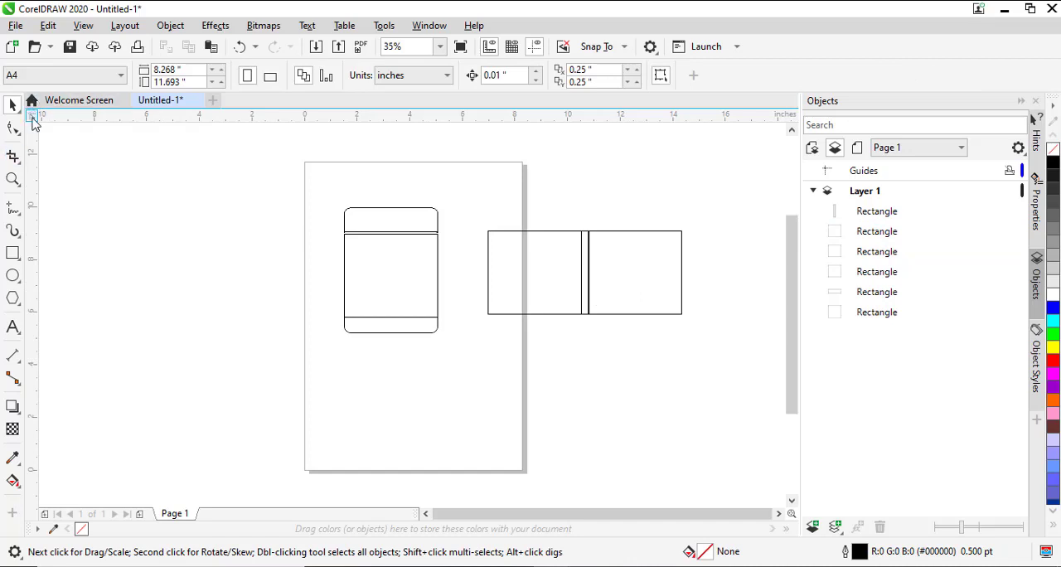
- Set the ruler origin at the left label section's top inner corner and place a vertical guideline just past the narrow strip
left_click_drag(33, 118, 583, 233)
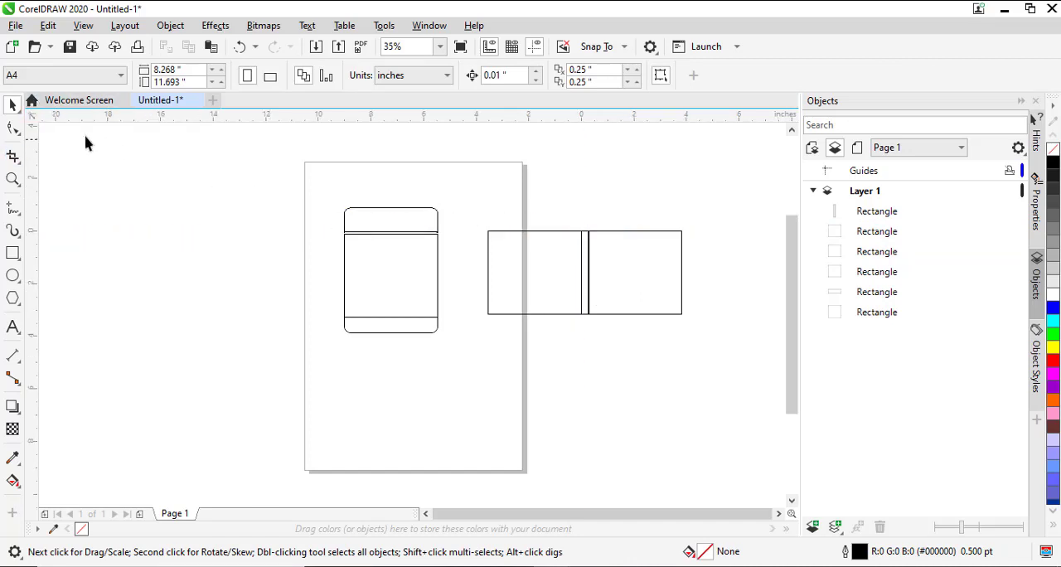
left_click_drag(35, 158, 583, 237)
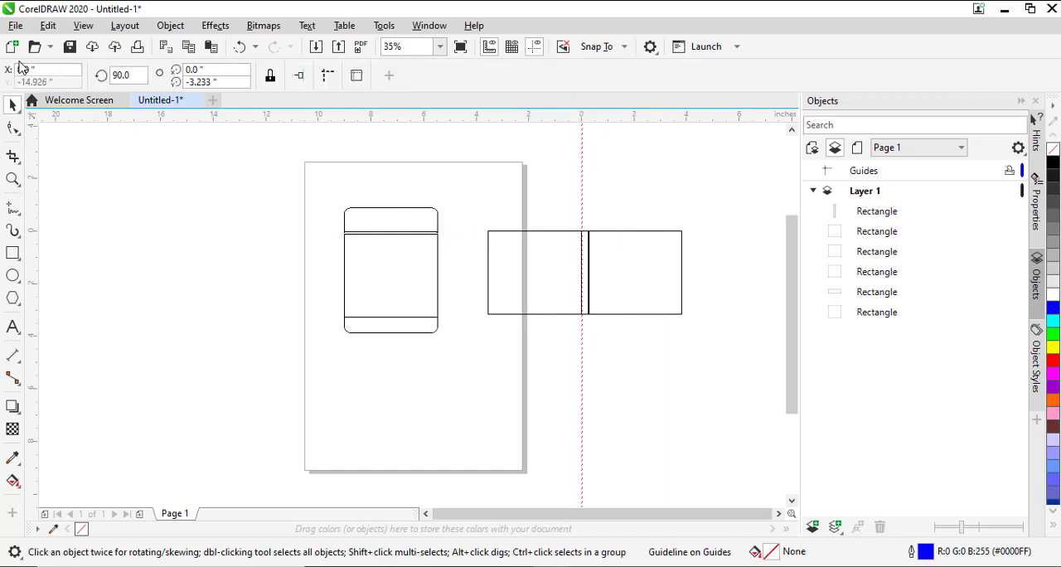
left_click(24, 71)
key("Return")
- Shorten the right label section from its inner side to the guideline, about 3.28 in wide, and adjust the Snap To options
left_click(622, 284)
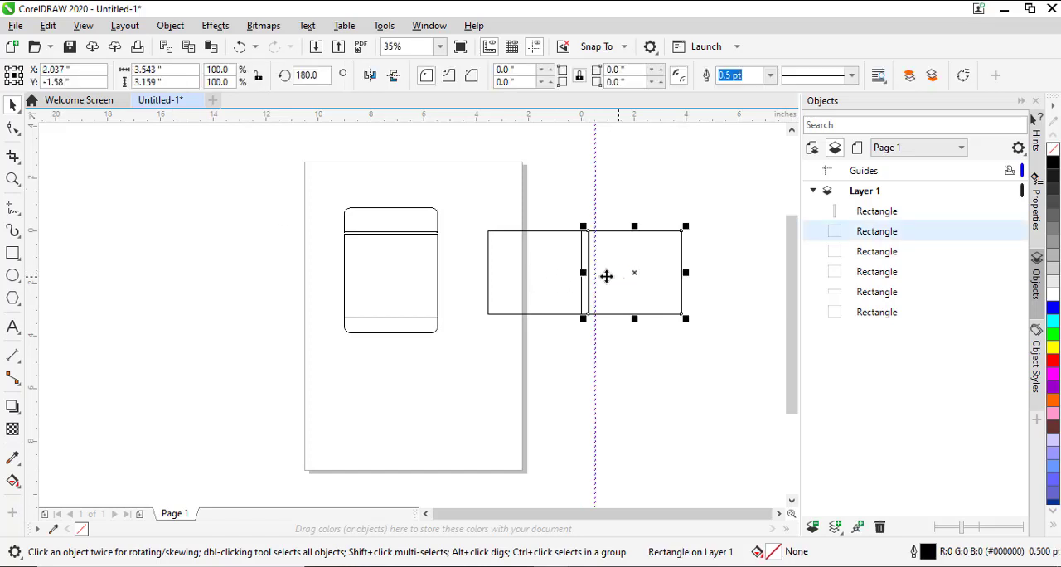
mouse_move(608, 277)
left_mouse_down()
mouse_move(588, 272)
mouse_move(594, 279)
left_mouse_up()
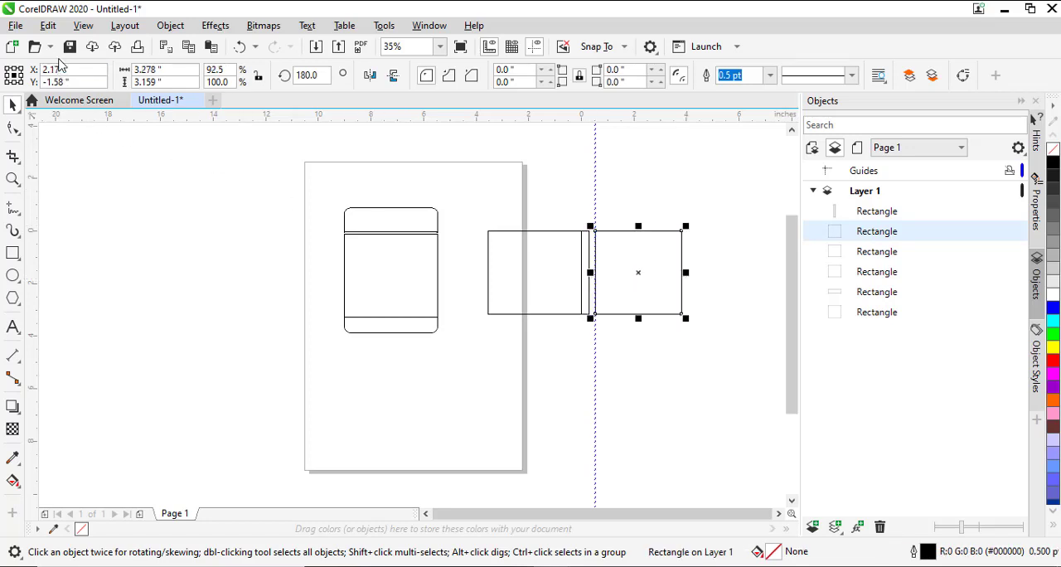
left_click(83, 25)
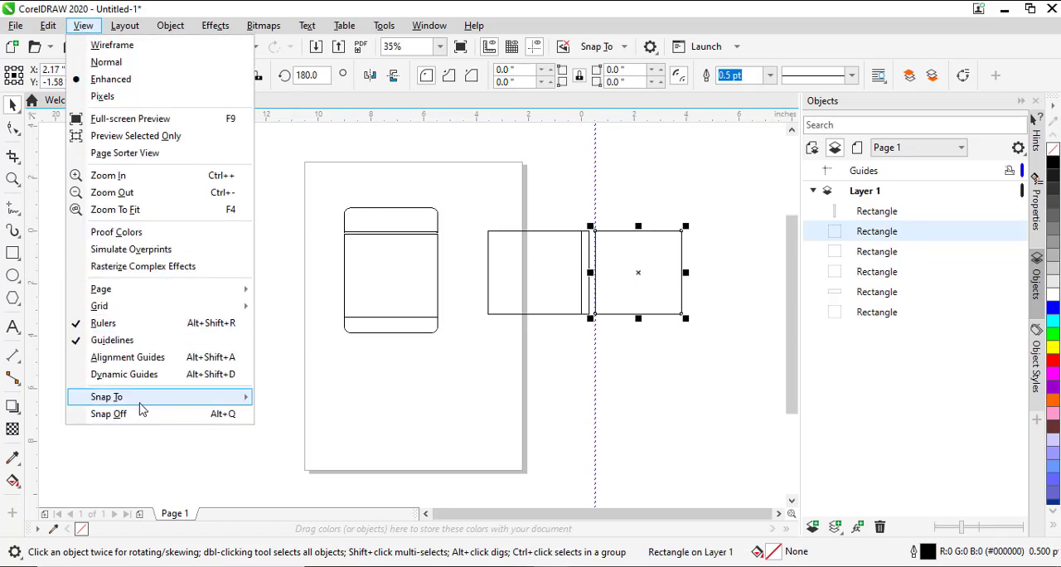
mouse_move(140, 402)
left_click(305, 449)
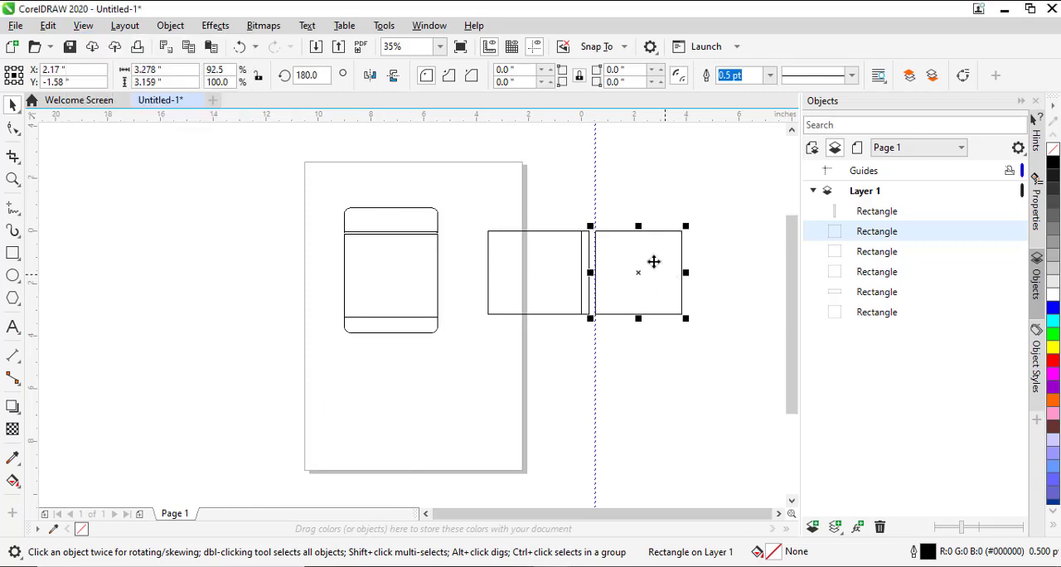
- Widen the narrow strip between the label sections to the guideline, making it about 0.53 in wide
left_click(619, 263)
left_click(613, 363)
left_click(628, 274)
left_click_drag(590, 271, 594, 282)
left_click(583, 254)
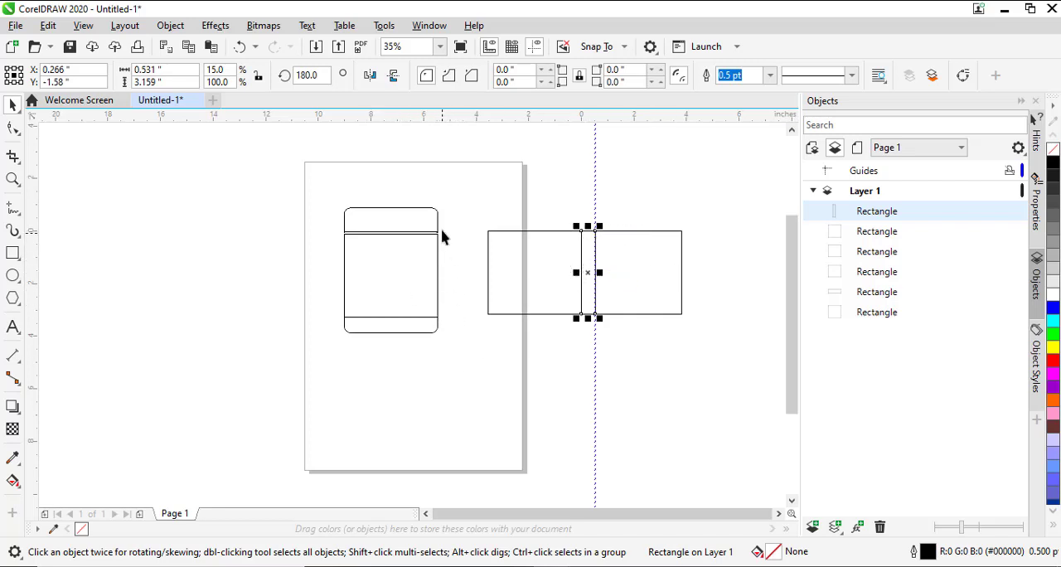
left_click(655, 272)
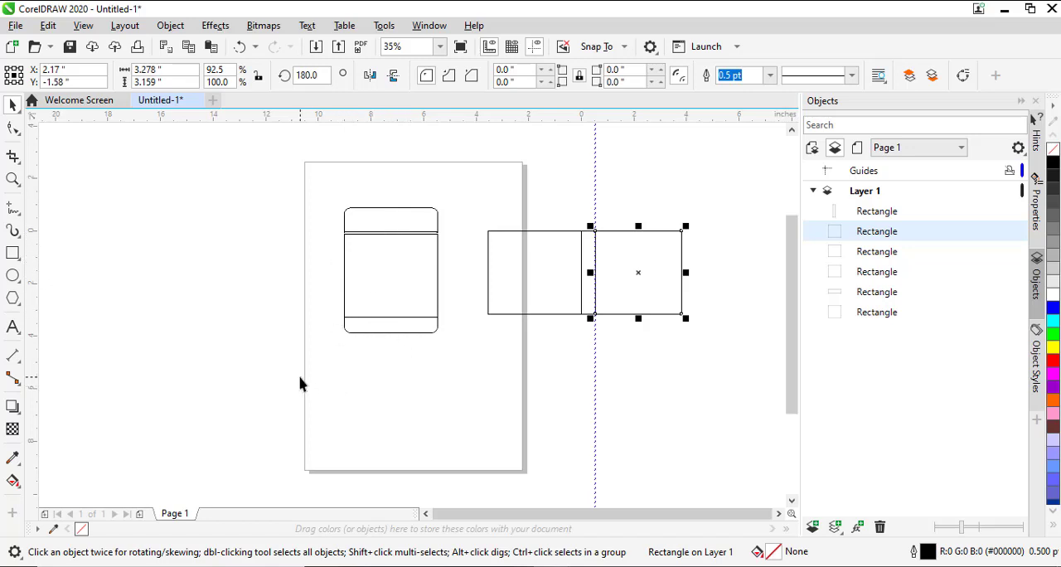
left_click_drag(311, 372, 453, 177)
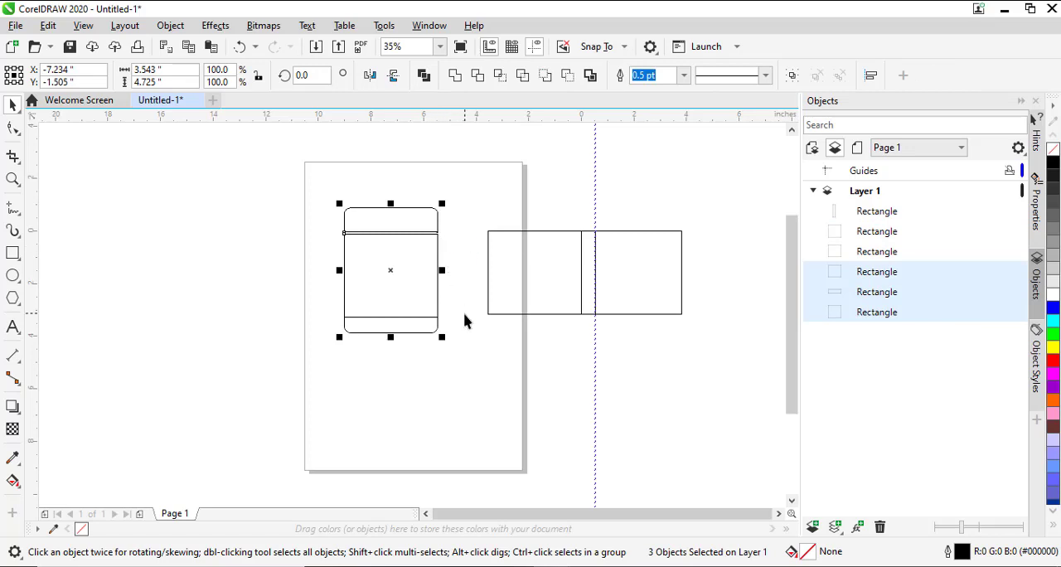
left_click(282, 288)
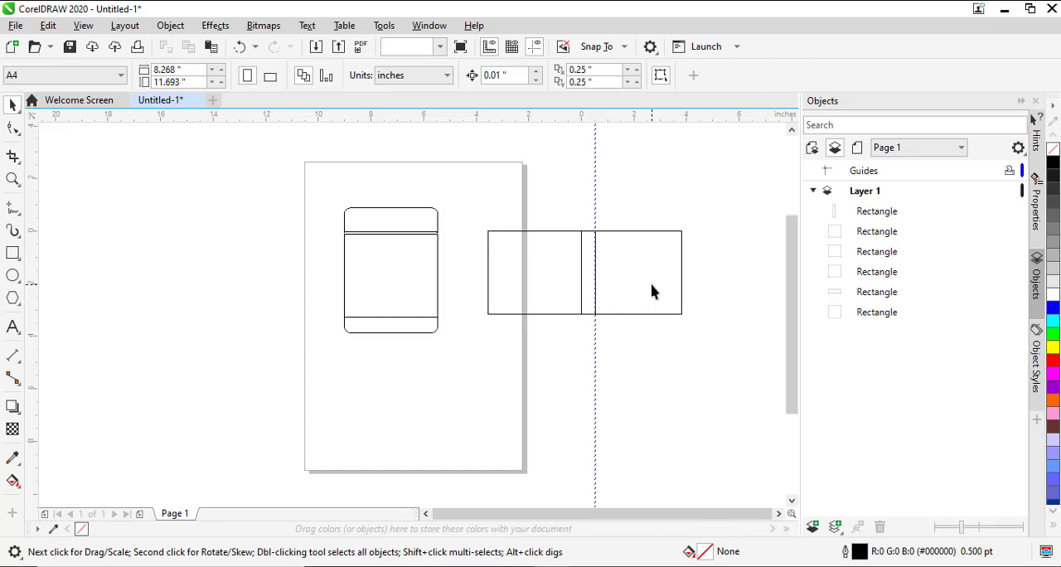
left_click(647, 290)
left_click(547, 274)
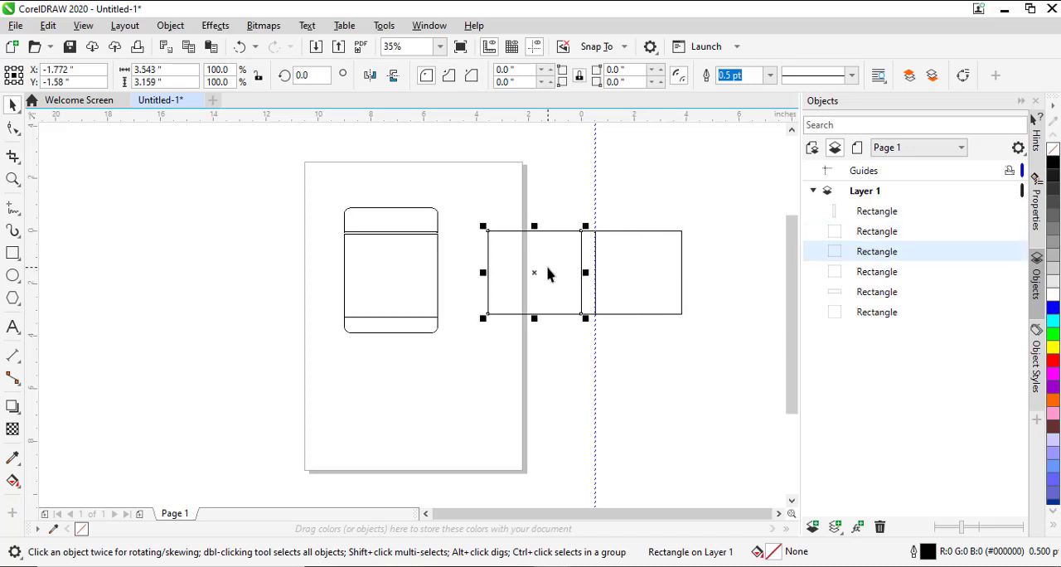
- Collapse the Objects docker to enlarge the drawing area
left_click(1021, 101)
left_click(773, 192)
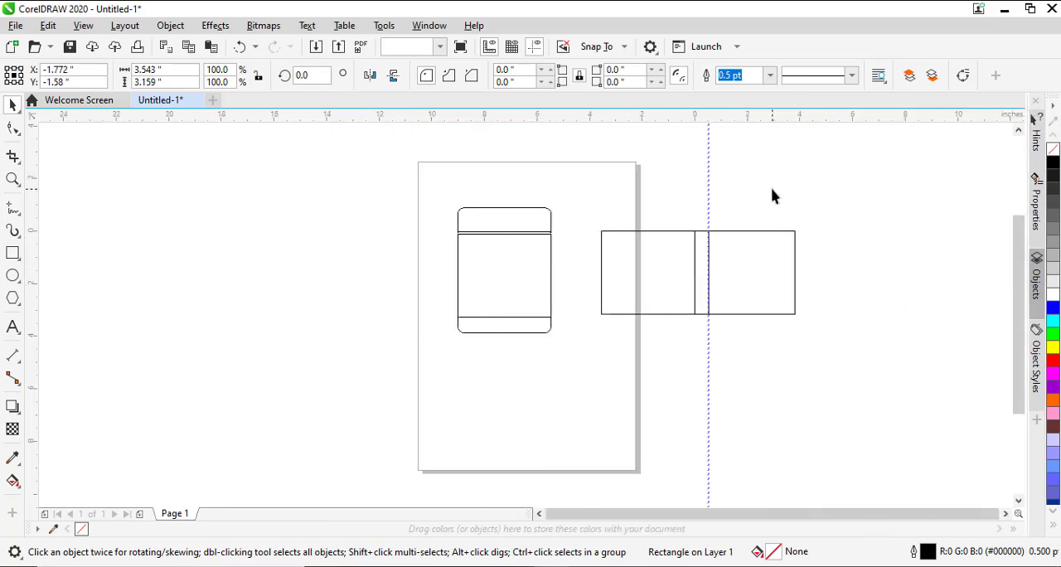
- Move the three-section label clear of the page's left side and the jar's middle section to the page's right edge
left_click_drag(872, 170, 561, 353)
left_click_drag(699, 266, 289, 255)
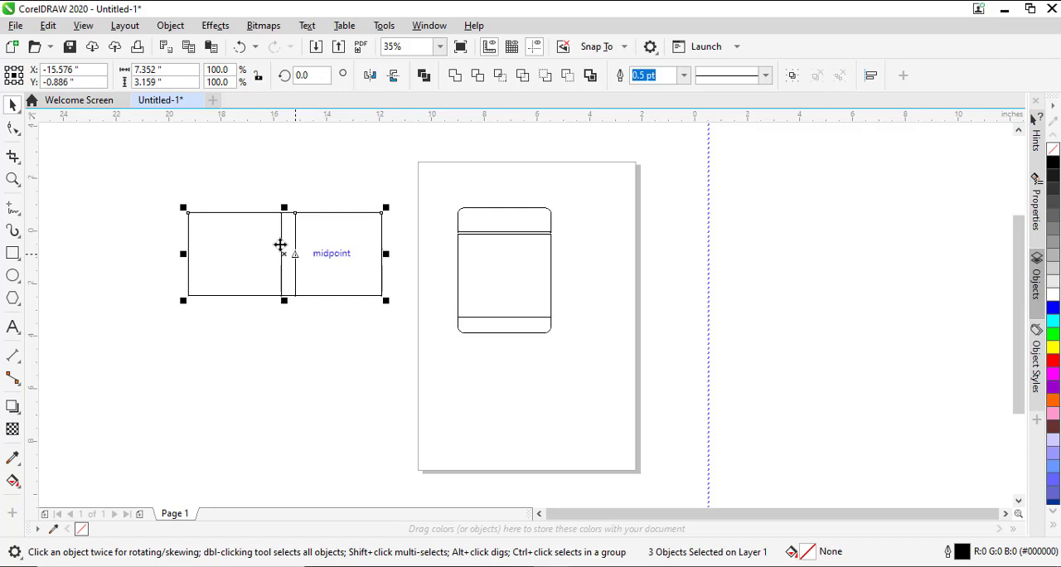
left_click(282, 352)
left_click(224, 294)
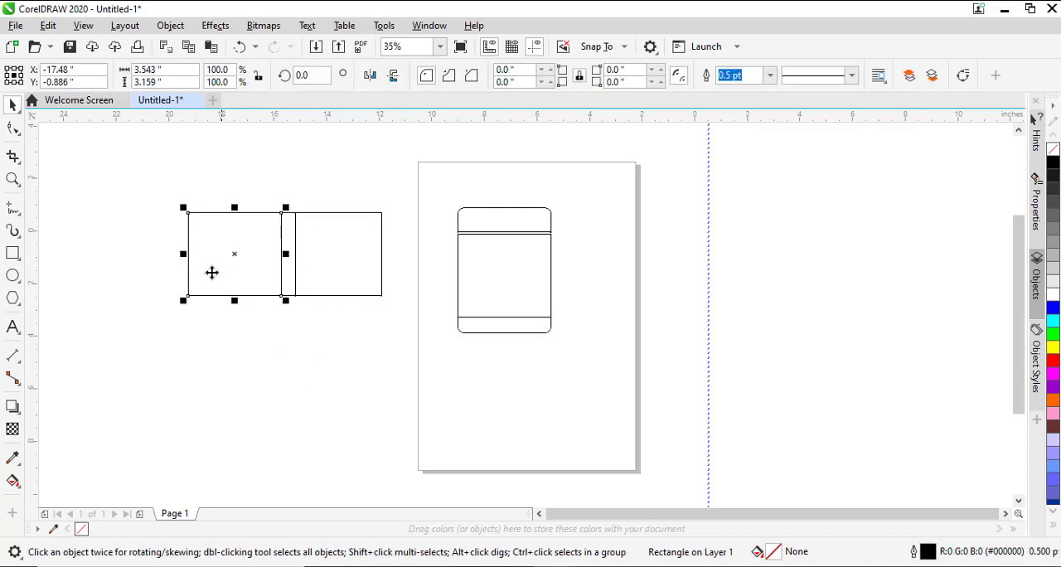
left_click(126, 165)
left_click_drag(127, 165, 409, 325)
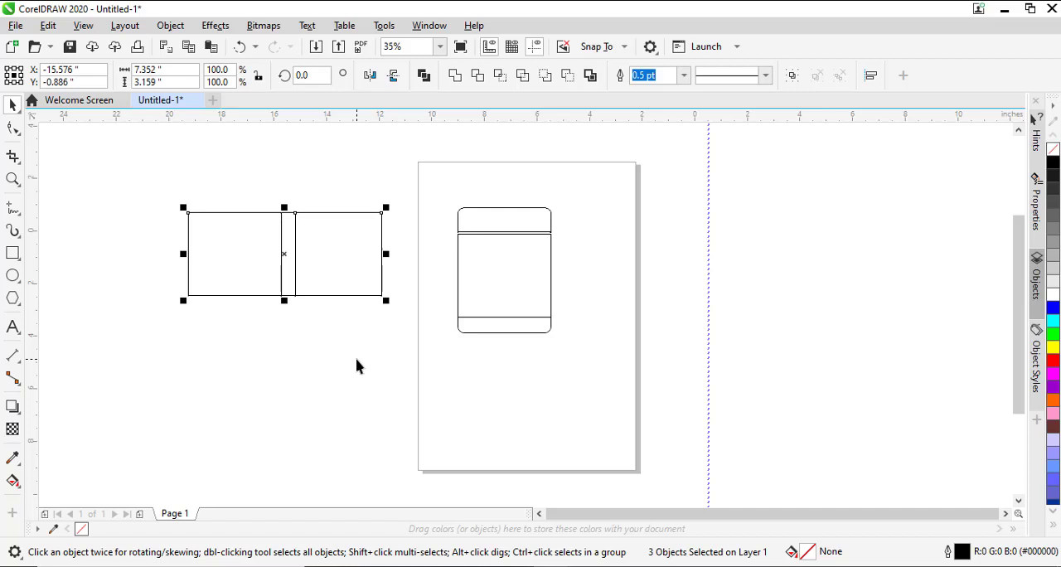
left_click(497, 289)
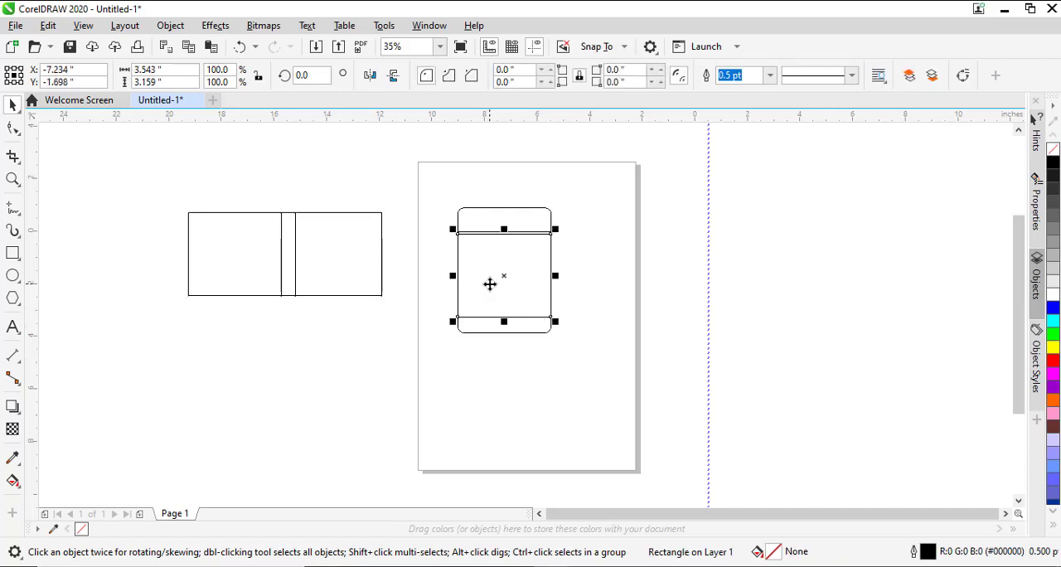
left_click_drag(490, 282, 632, 270)
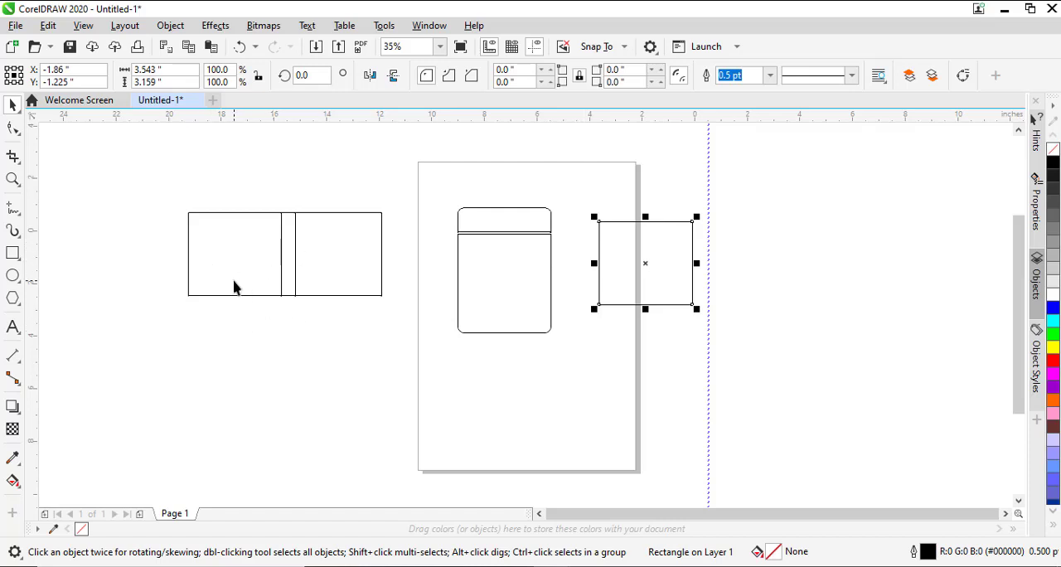
- Delete all the jar and label shapes and the vertical guideline, leaving the drawing empty
left_click_drag(760, 179, 114, 370)
key("Delete")
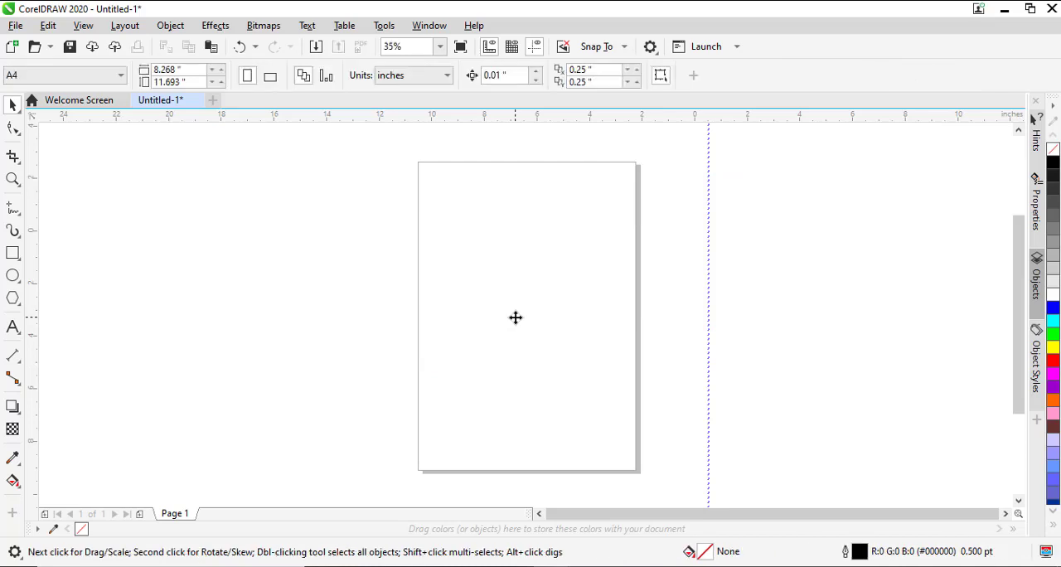
left_click(12, 253)
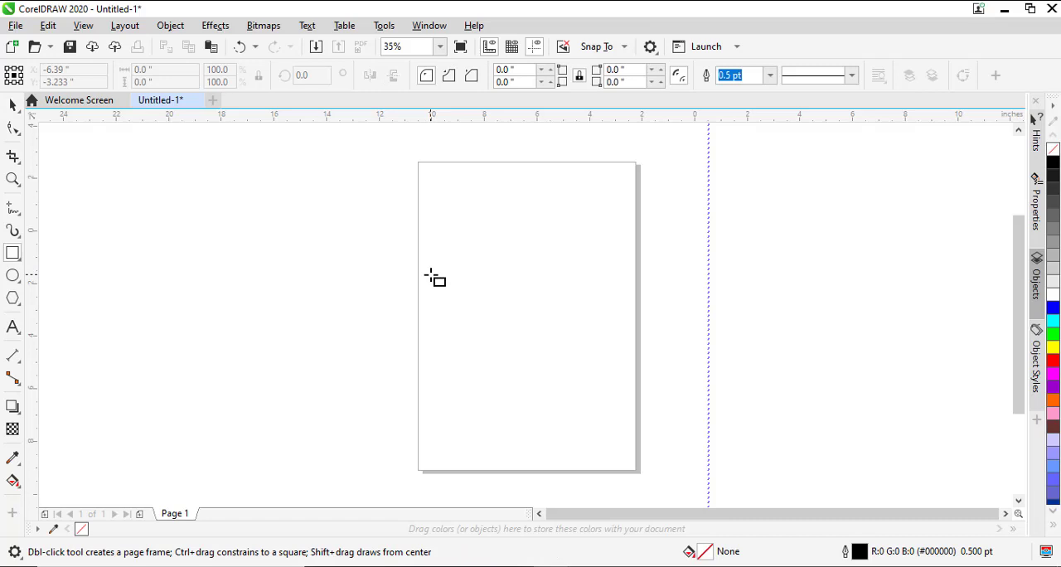
key("alt+e")
key("a")
key("g")
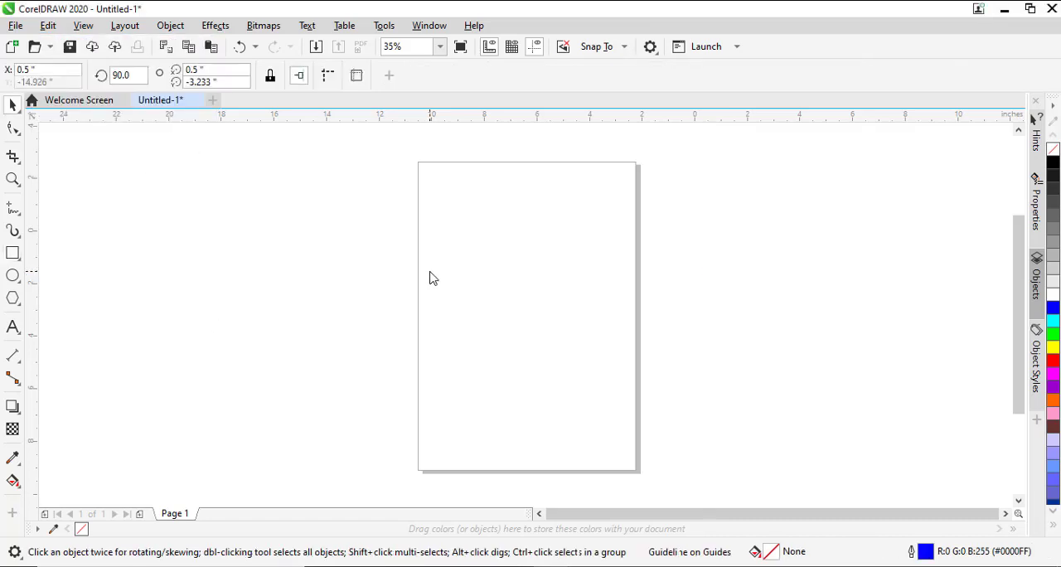
key("Escape")
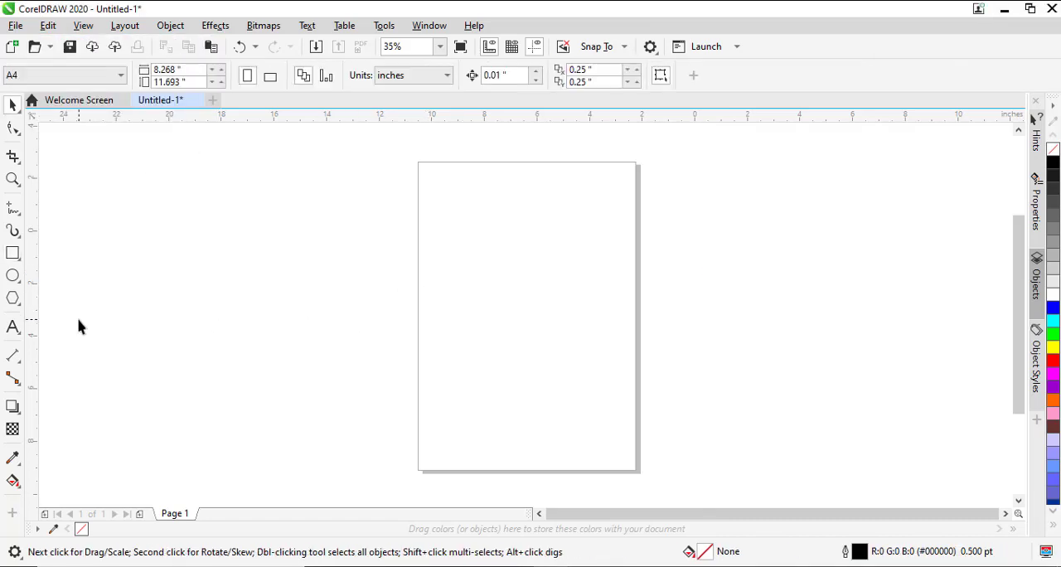
- Draw a rectangle across the page's left edge and set its size to 4 in wide by 5 in high
left_click(13, 253)
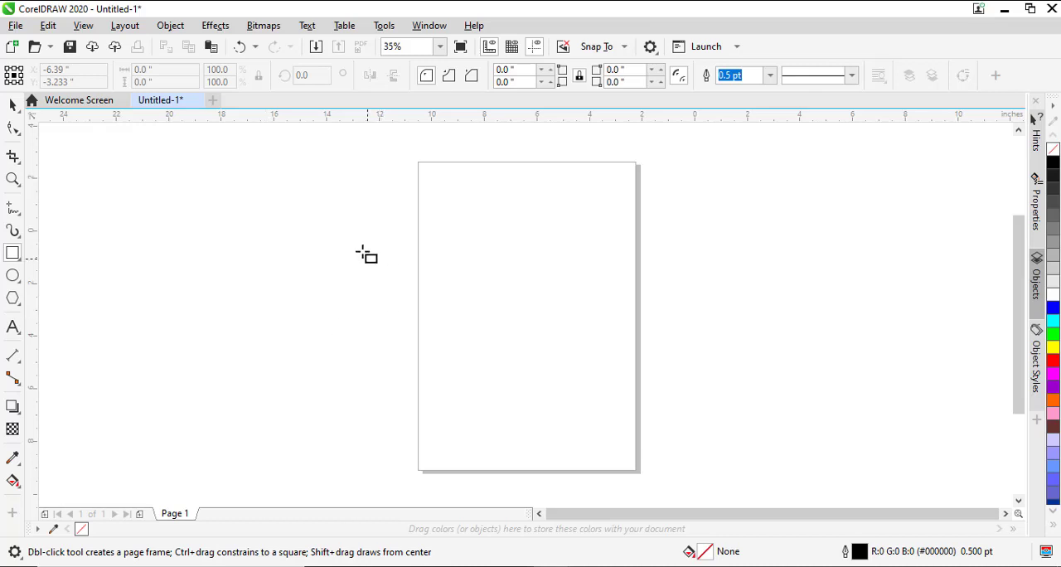
left_click_drag(347, 230, 463, 373)
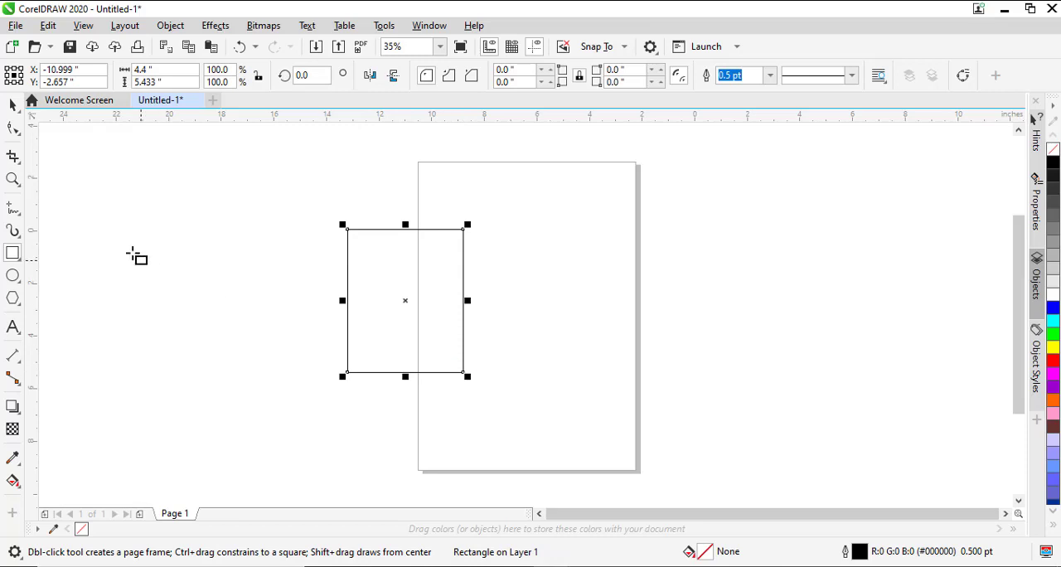
left_click(13, 105)
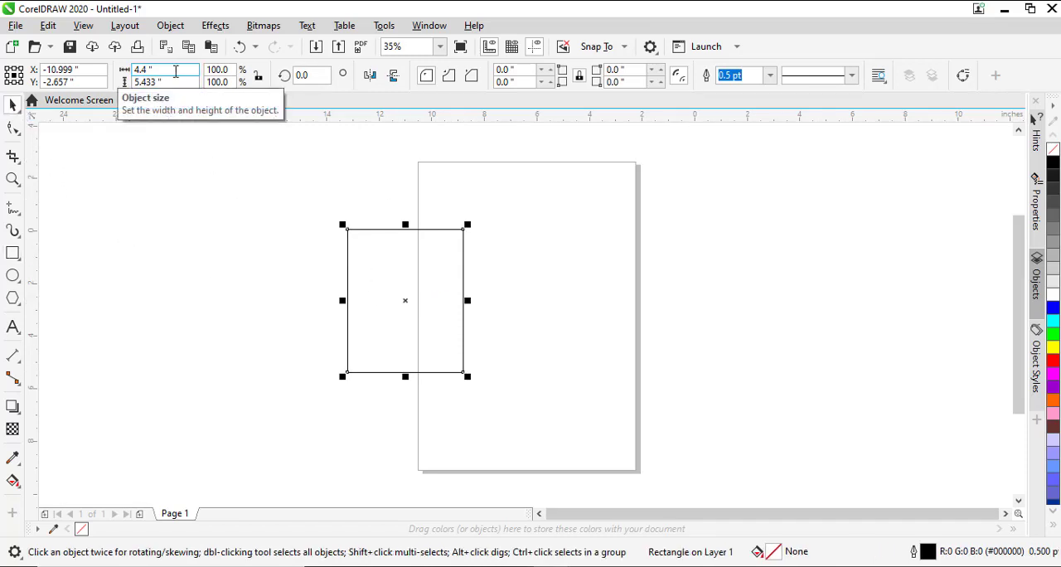
left_click(176, 70)
type("4")
key("Tab")
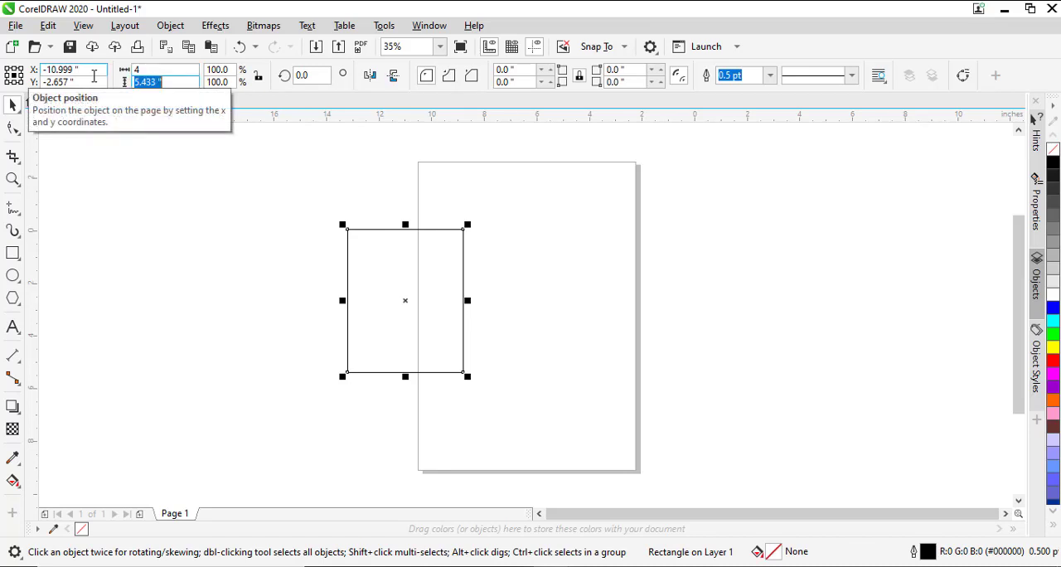
type("5")
key("Return")
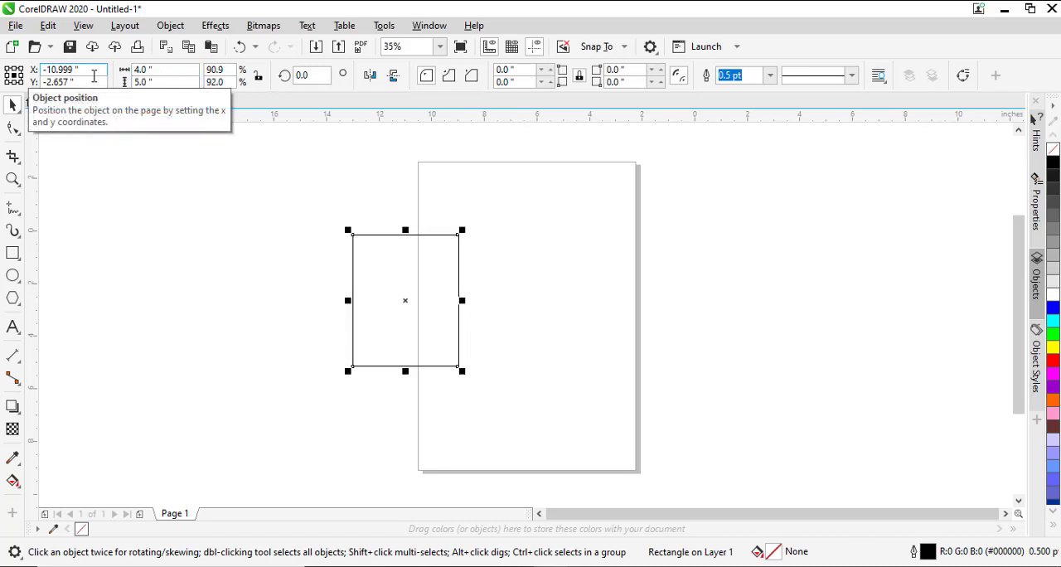
- Move the rectangle left of the page and make a mirrored copy against its right side, about 1.6 in wide
left_click_drag(403, 280, 325, 296)
left_click(269, 411)
left_click(310, 304)
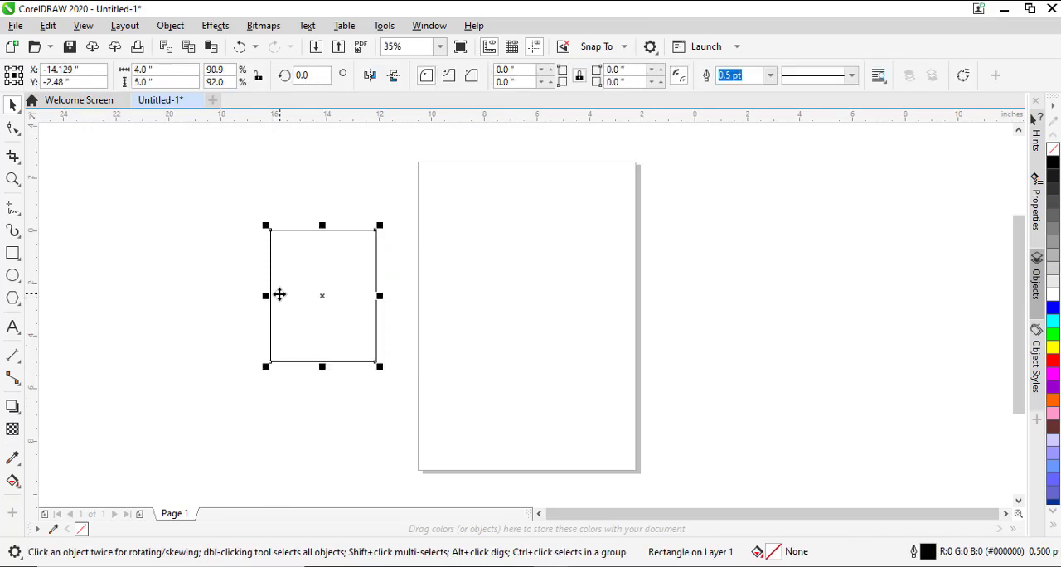
left_click_drag(265, 295, 415, 292)
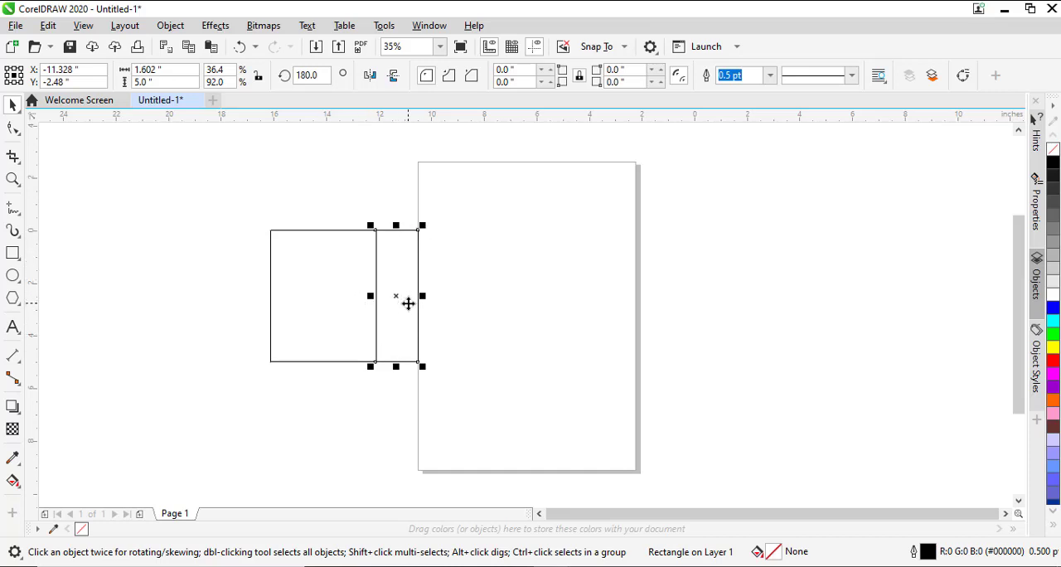
- Duplicate the 4 in wide panel and snap the copy to the narrow panel's outer edge
left_click(341, 310)
left_click(273, 306)
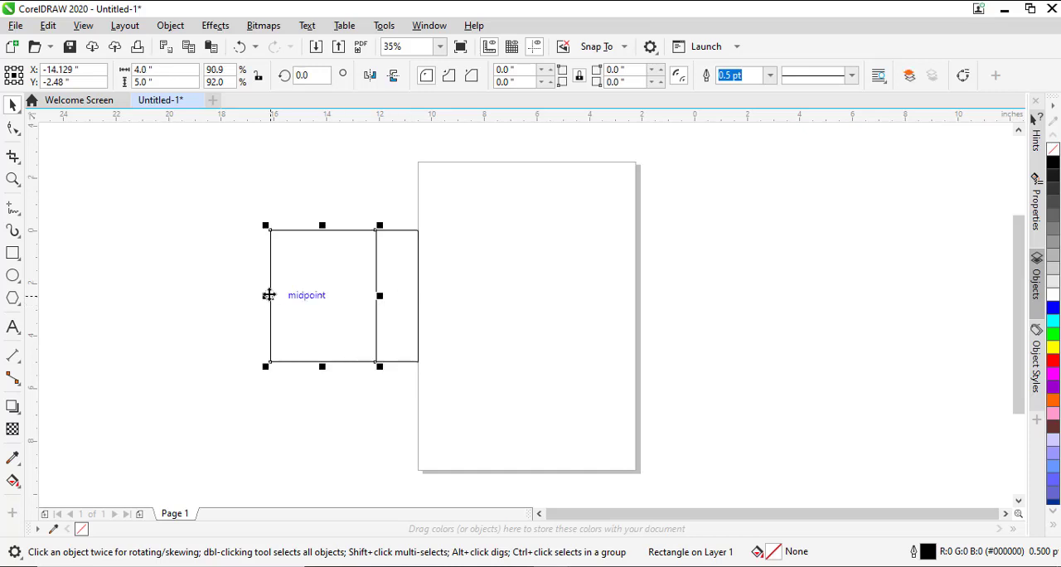
left_click_drag(269, 294, 418, 279)
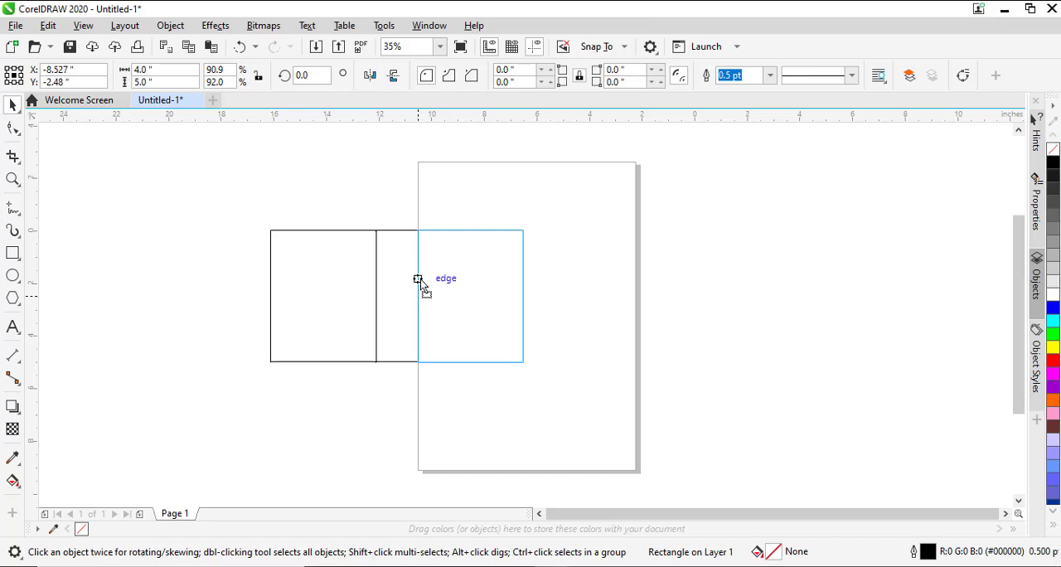
left_click_drag(418, 279, 418, 279)
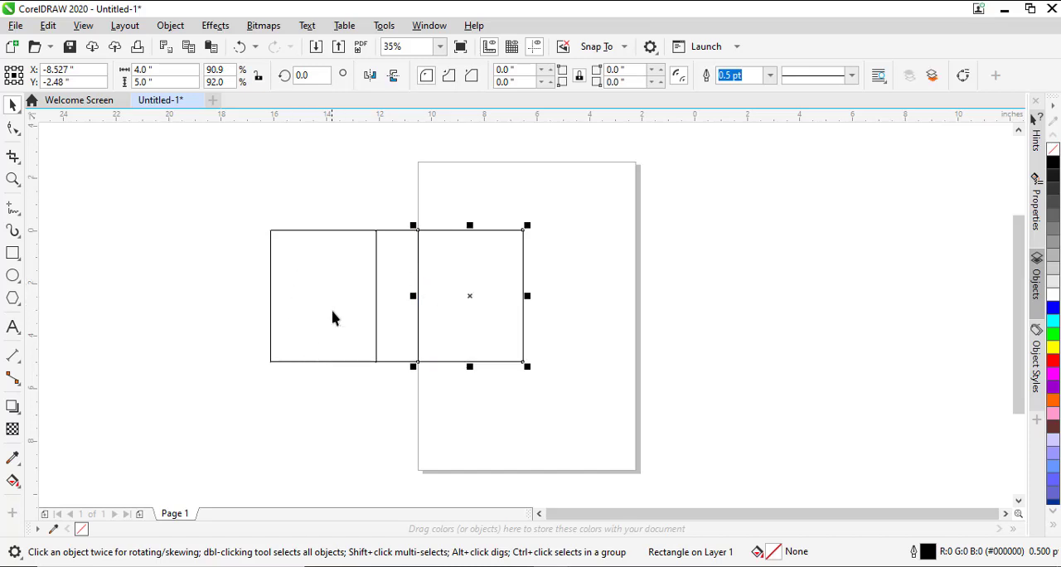
- Duplicate the narrow panel and snap the copy to the right edge of the second wide panel
left_click(312, 260)
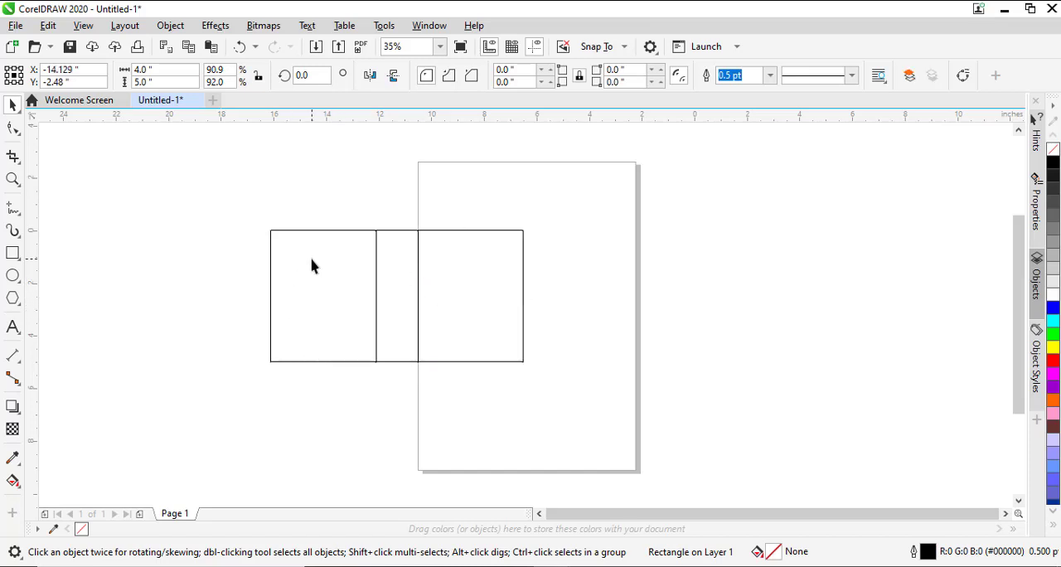
left_click(410, 267)
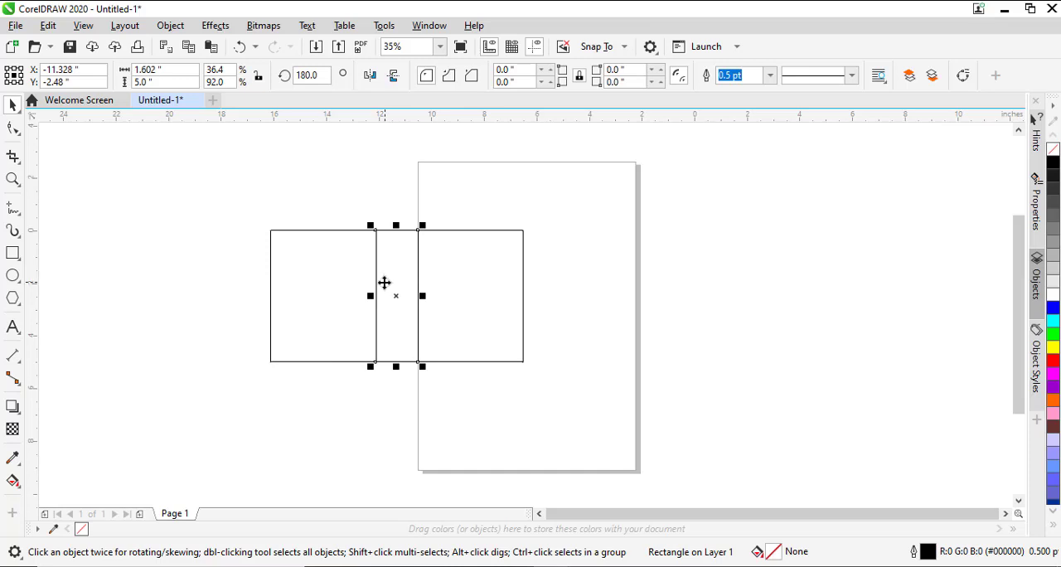
left_click_drag(374, 282, 530, 280)
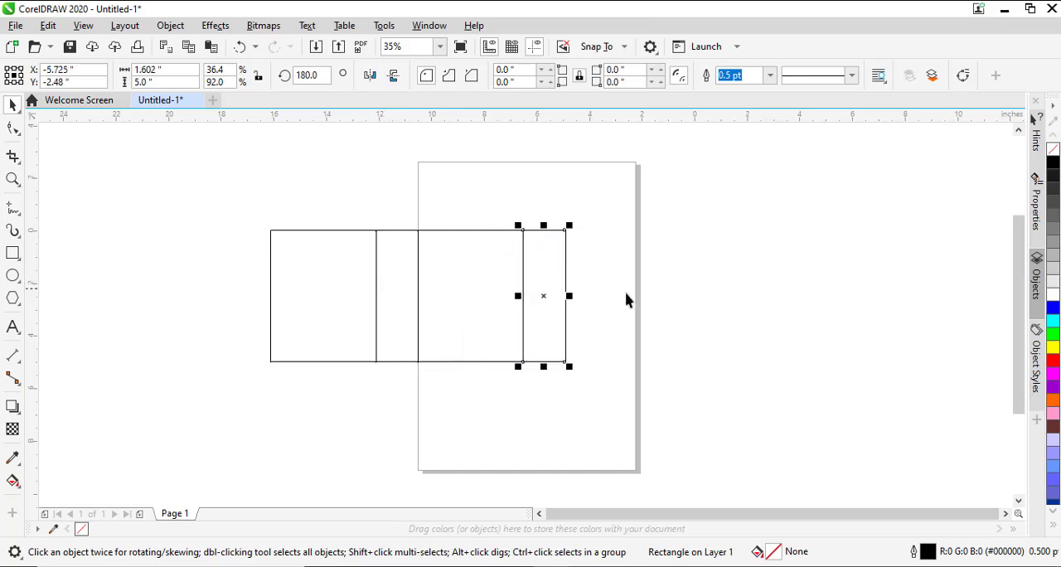
left_click(649, 303)
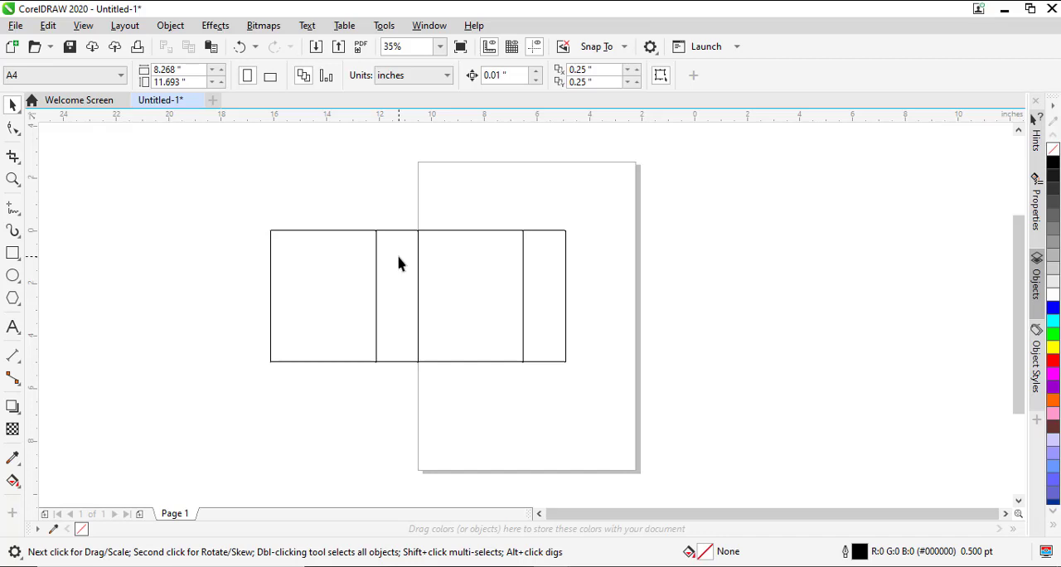
- Try mirroring the first narrow panel across its left edge as a strip about 0.27 in wide
left_click(406, 282)
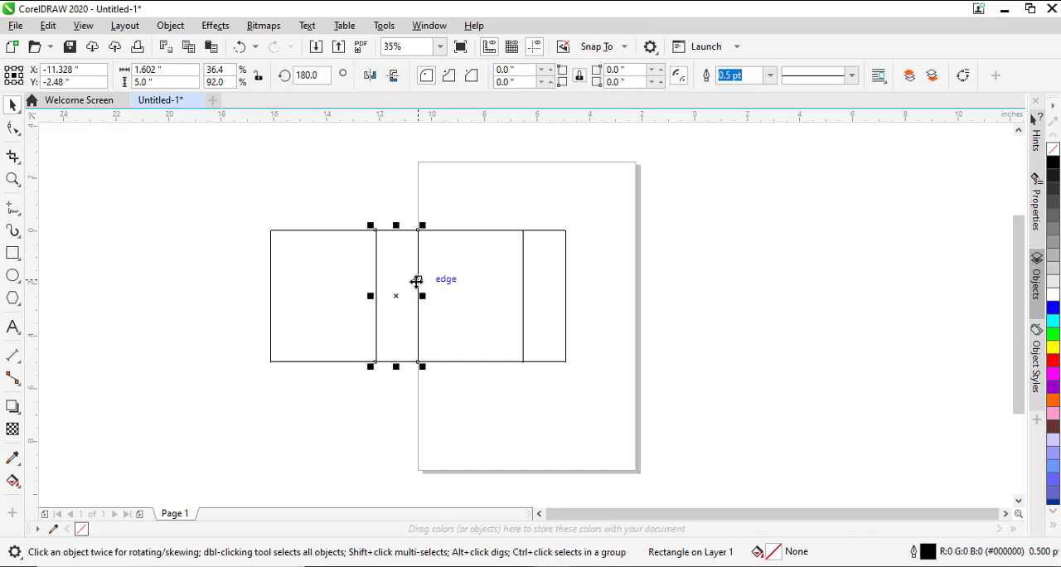
left_click_drag(416, 294, 374, 327)
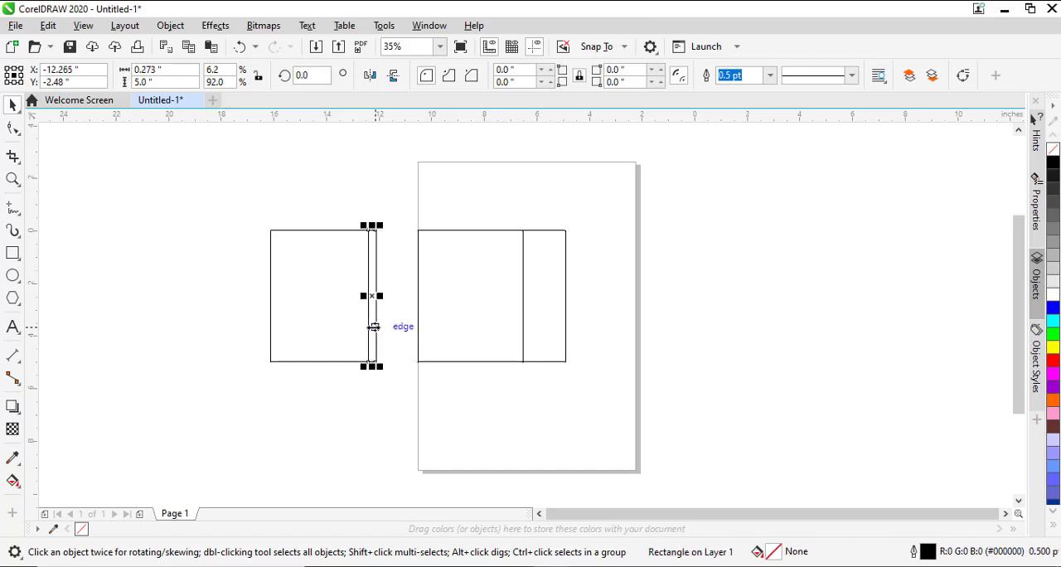
left_click(260, 440)
- Move the four-panel layout up and place a duplicate of it below the original
left_click_drag(194, 426, 622, 208)
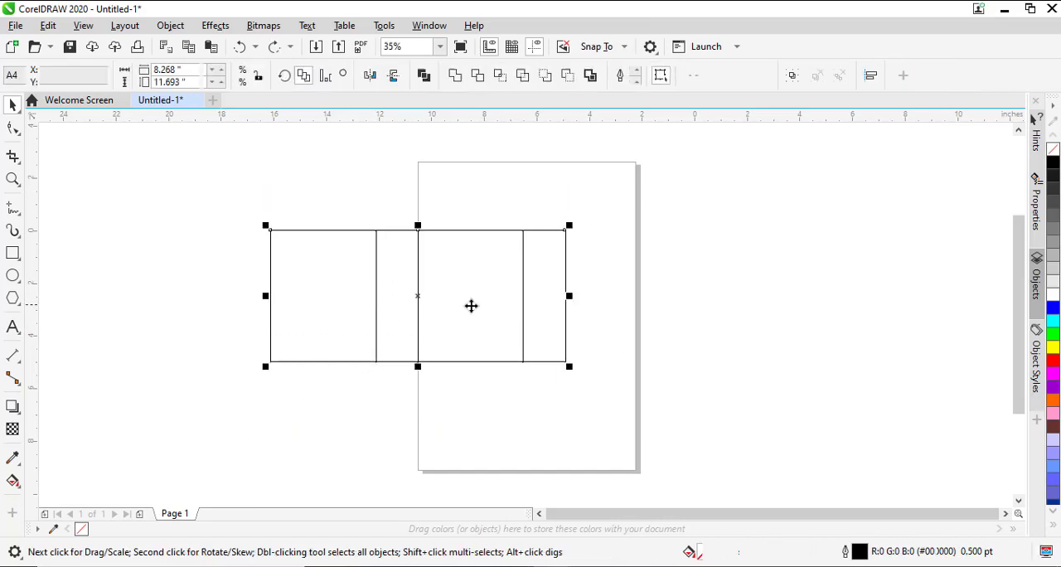
left_click_drag(471, 306, 463, 325)
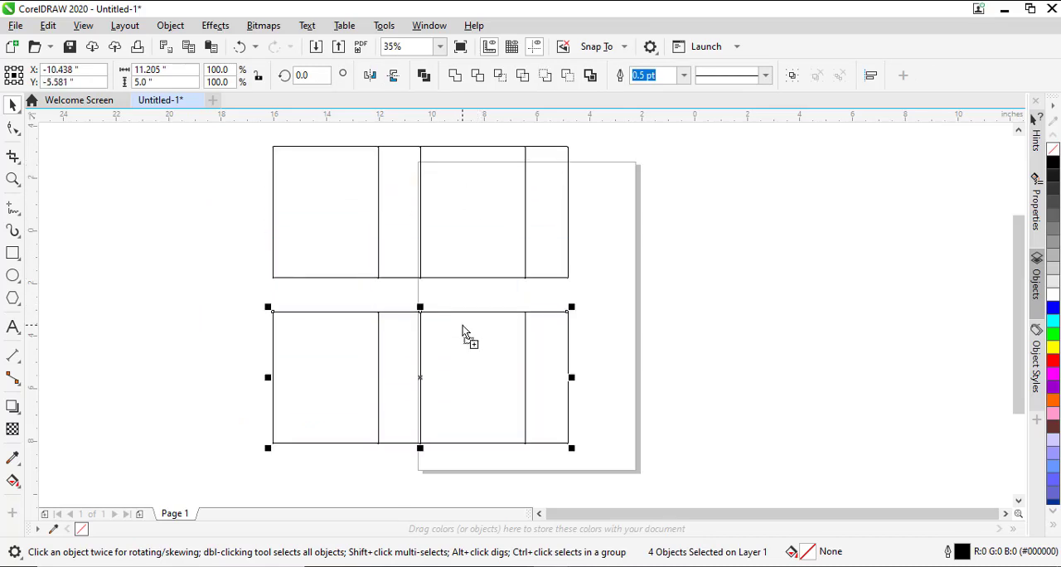
- Convert the lower panels to curves and shift the shared top and bottom nodes of their first fold inward
left_click(12, 127)
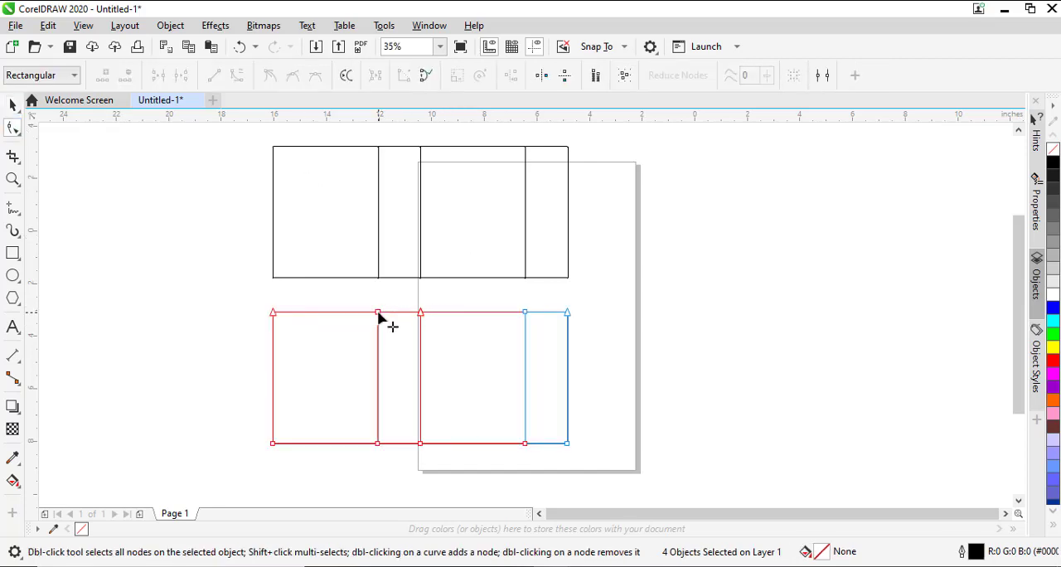
left_click_drag(378, 313, 378, 325)
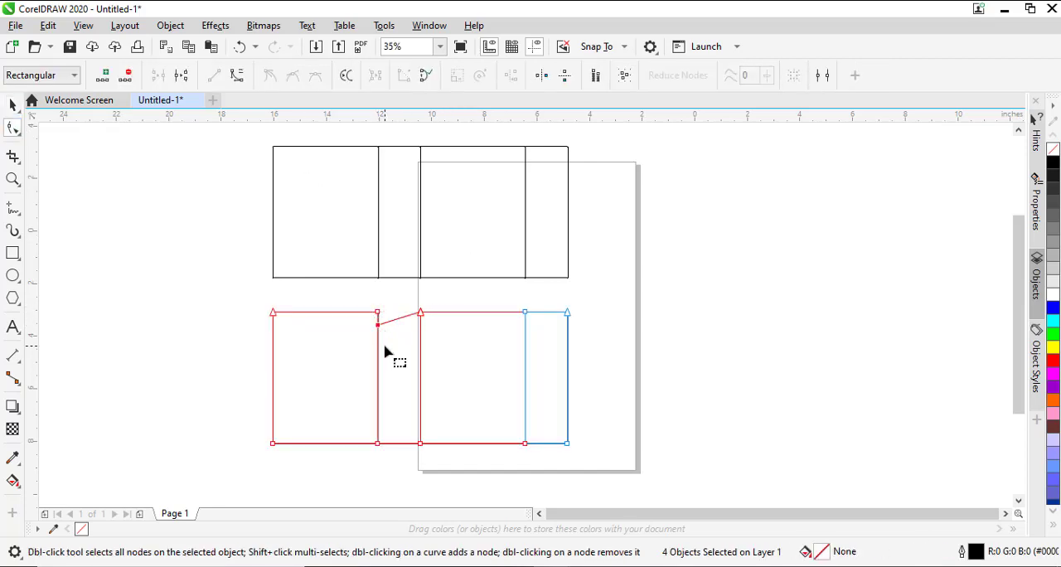
key("ctrl+z")
left_click_drag(350, 291, 378, 319)
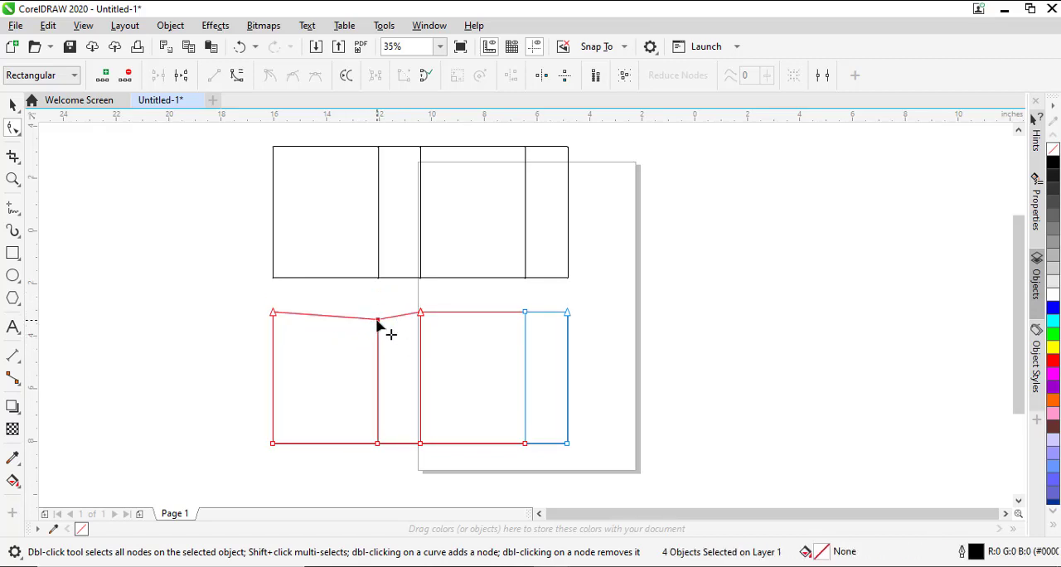
left_click(378, 444)
left_click_drag(378, 444, 378, 434)
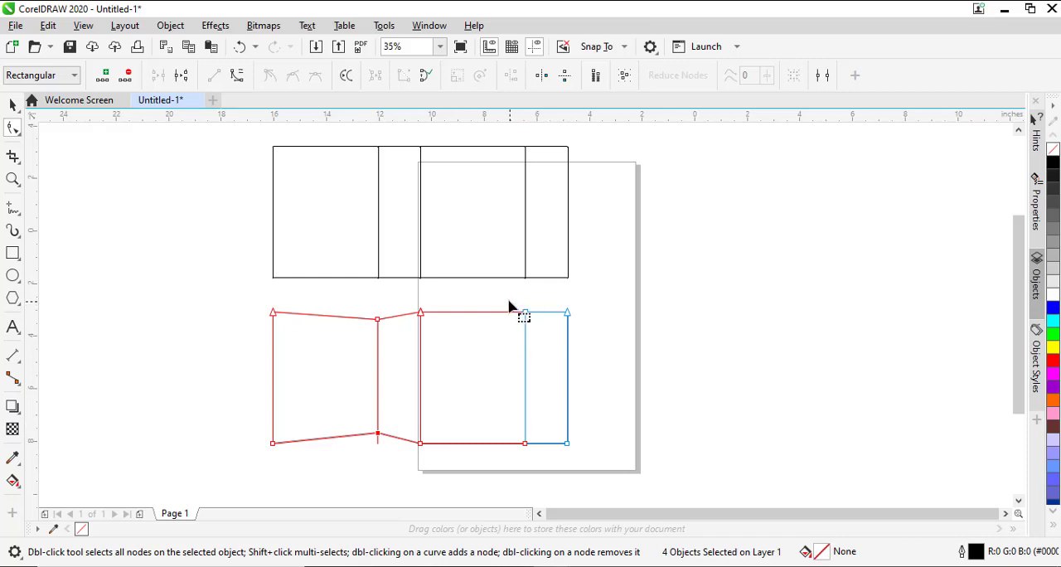
- Shift the shared top and bottom nodes between the lower set's second wide and narrow panels inward, matching the first fold
left_click_drag(509, 306, 536, 318)
left_click_drag(525, 313, 526, 325)
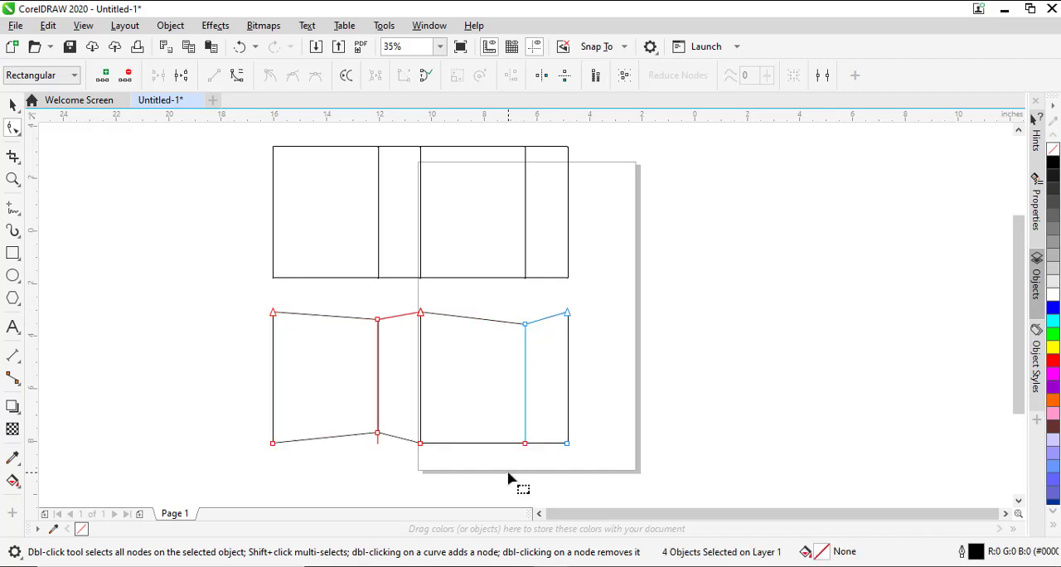
left_click_drag(508, 471, 526, 434)
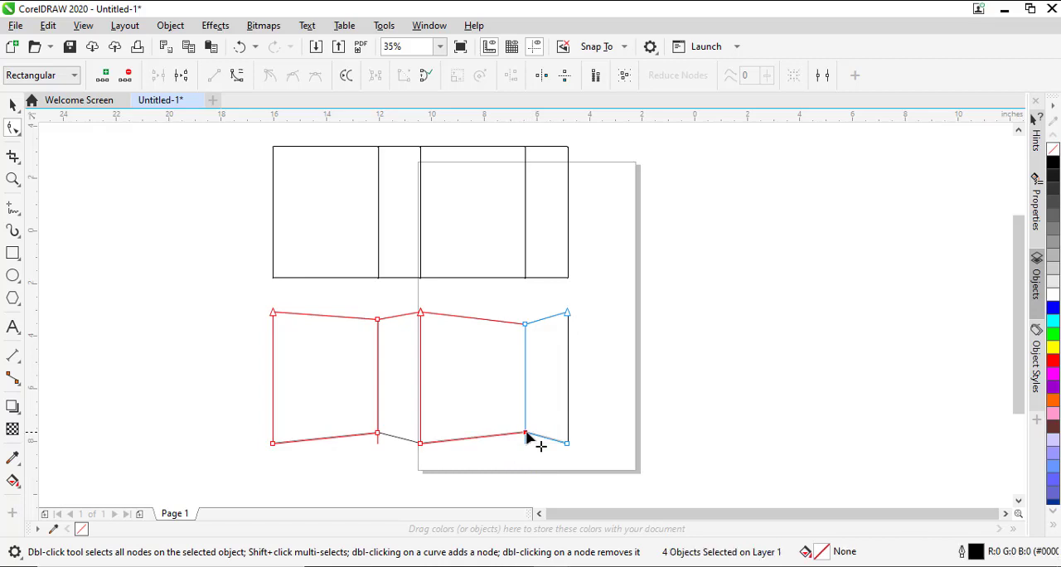
key("space")
left_click(652, 389)
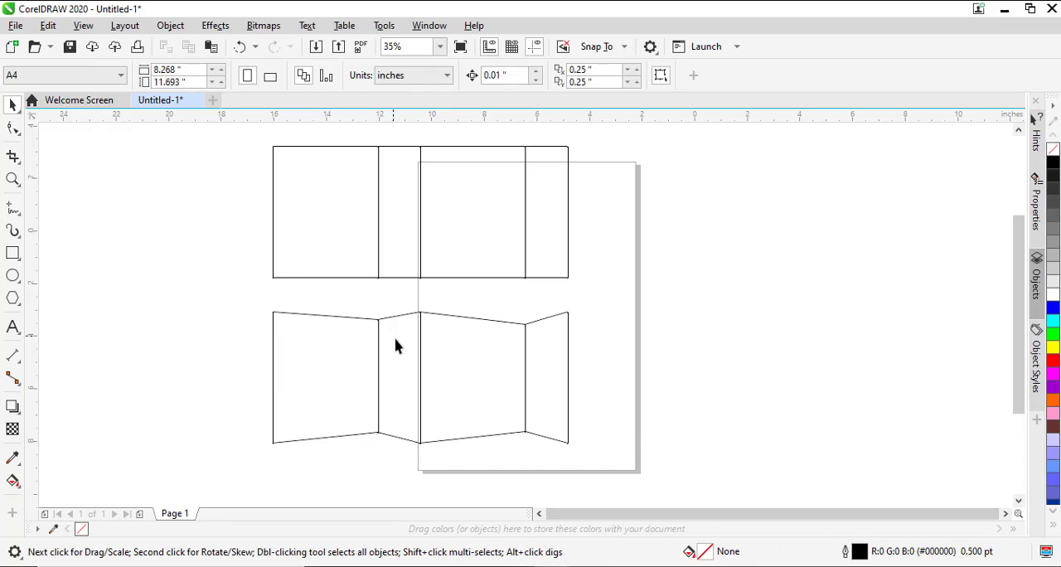
- Try placing a duplicate of the folded set's second wide panel over its first wide and narrow panels
left_click(420, 358)
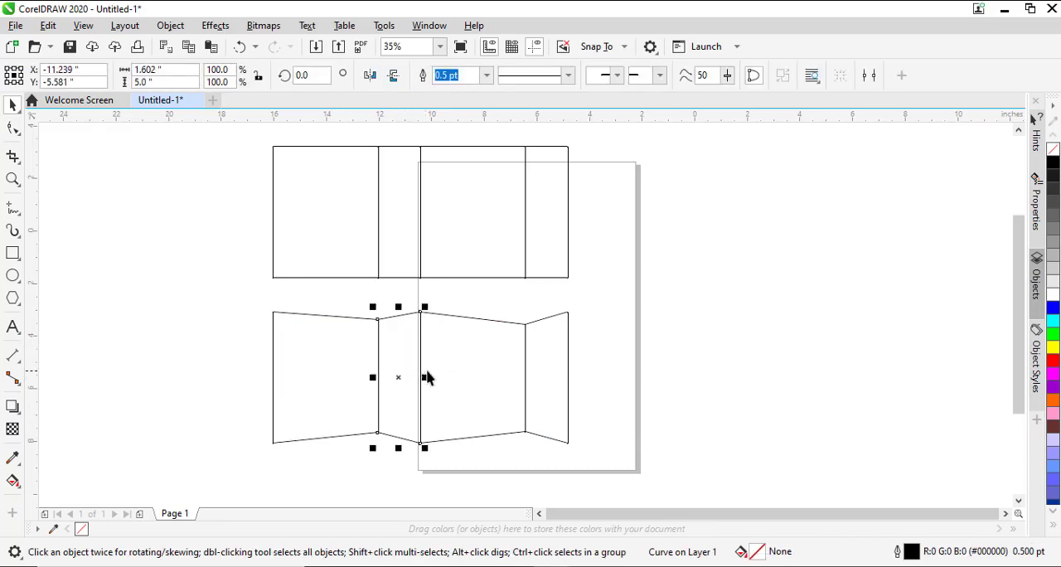
left_click(521, 346)
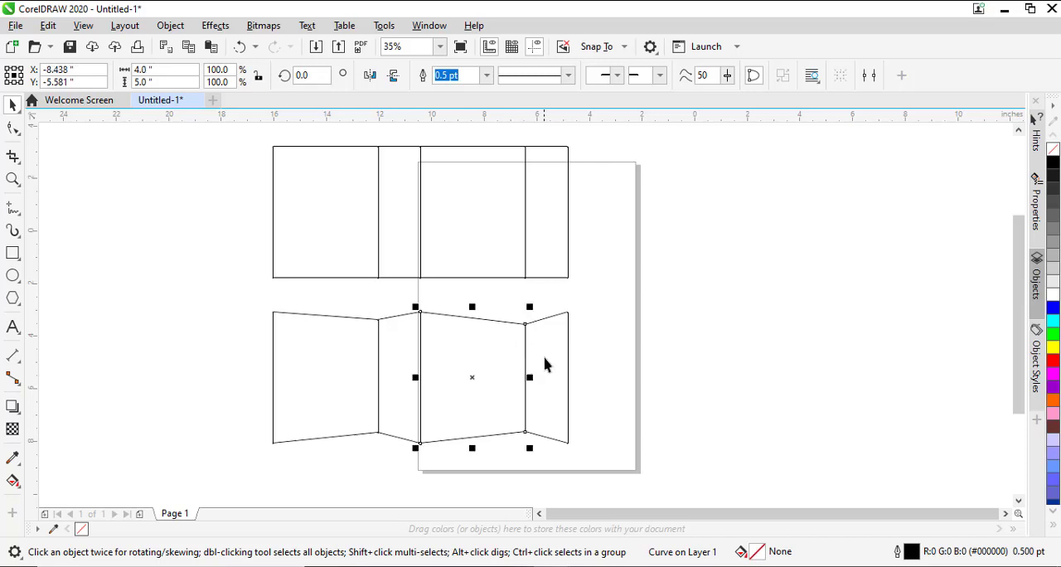
left_click_drag(532, 379, 473, 384)
key("ctrl+z")
left_click_drag(454, 362, 354, 356)
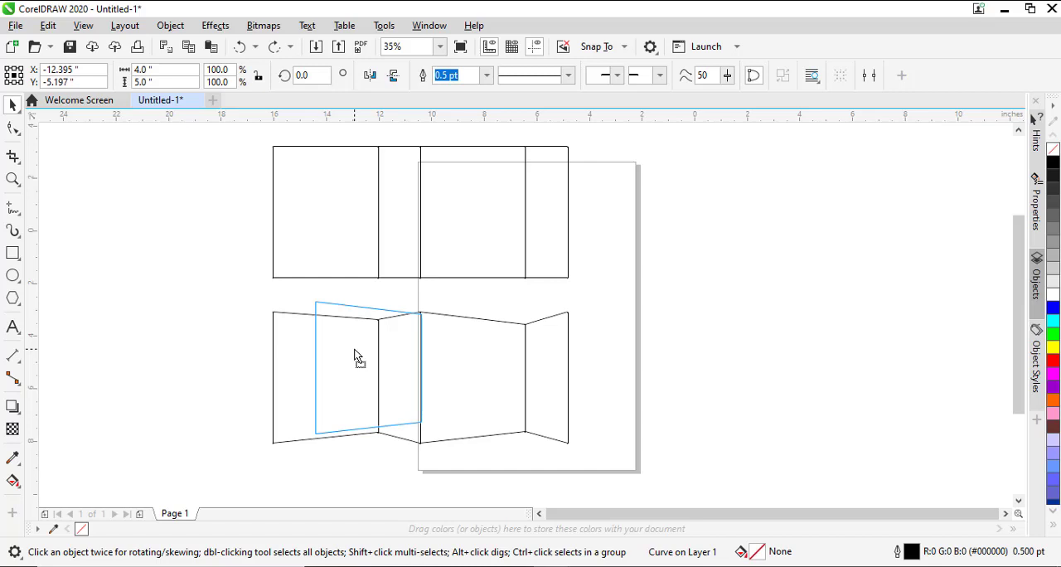
left_click_drag(354, 356, 355, 356)
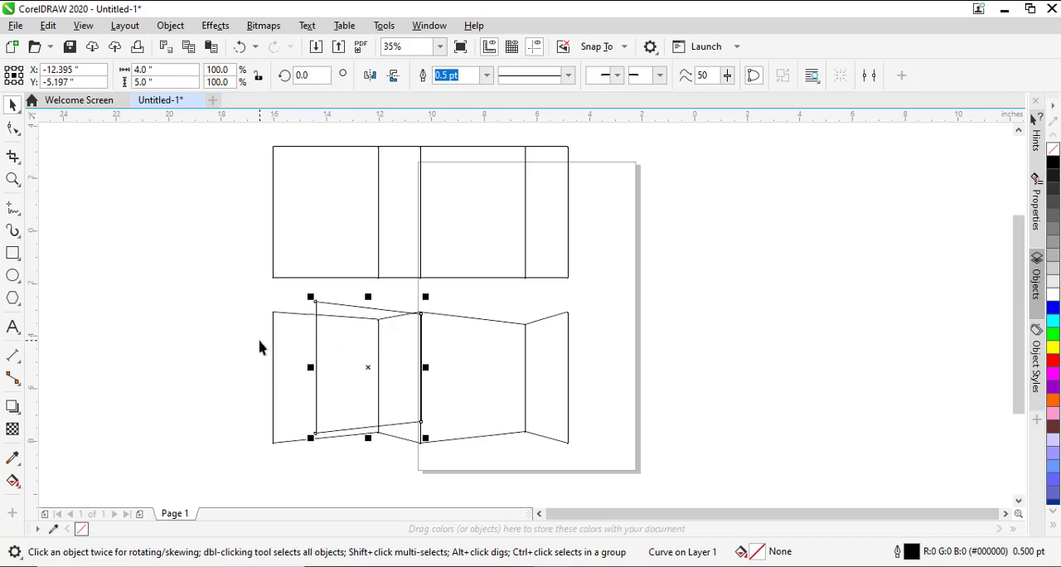
- Mirror a copy of the flat layout's first narrow panel onto its outer left edge as a flap about 1 in wide
left_click(571, 330)
left_click(301, 243)
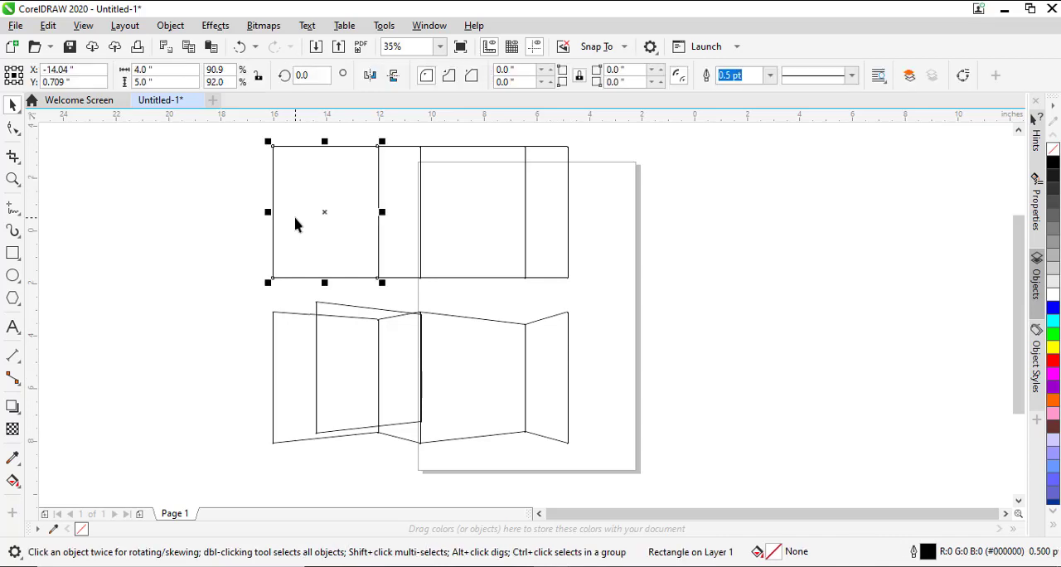
left_click(409, 194)
left_click_drag(415, 201, 220, 217)
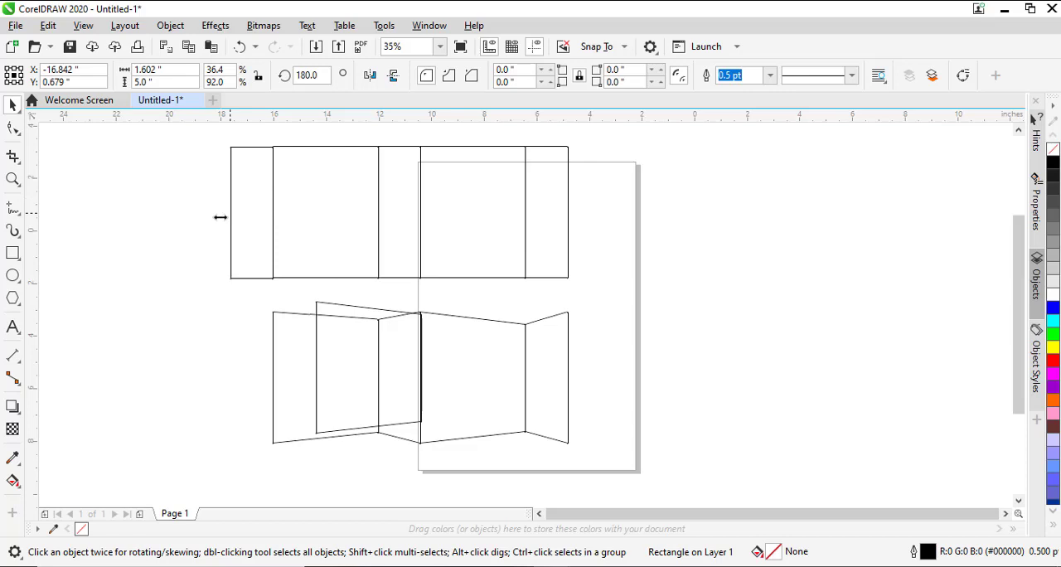
left_click_drag(220, 217, 247, 225)
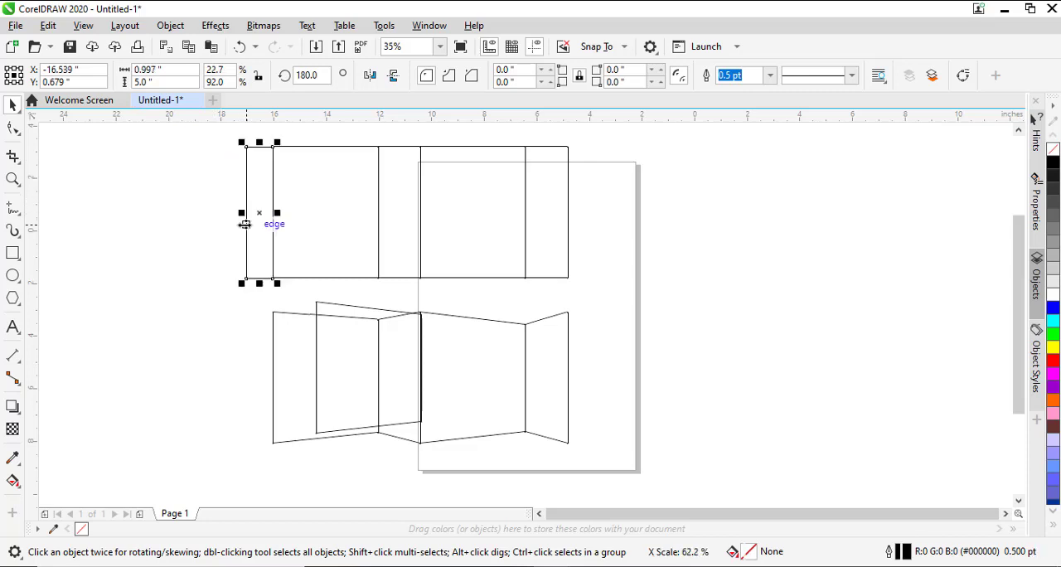
- Delete the duplicate slanted panel overlapping the folded set's first two panels
left_click(205, 297)
left_click(343, 308)
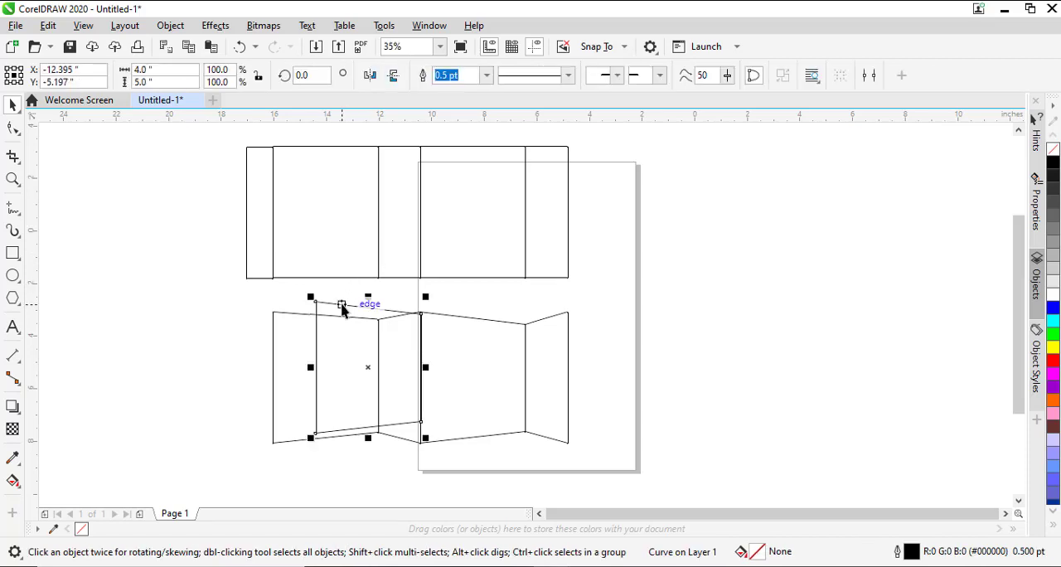
key("Delete")
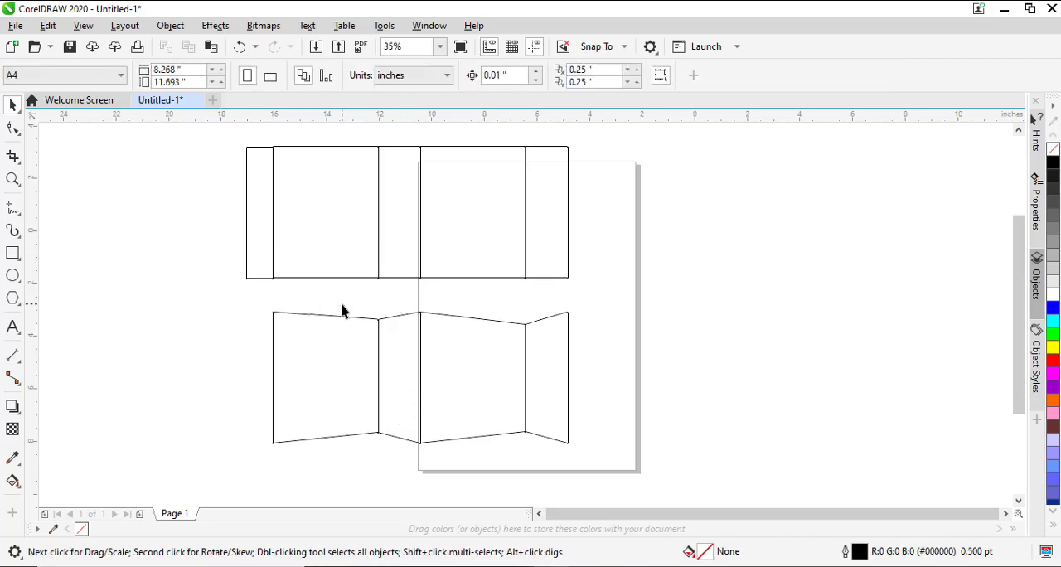
- Place vertical guidelines on the flat layout's four fold lines, including the flap's fold, and remove the stray one
left_click(247, 158)
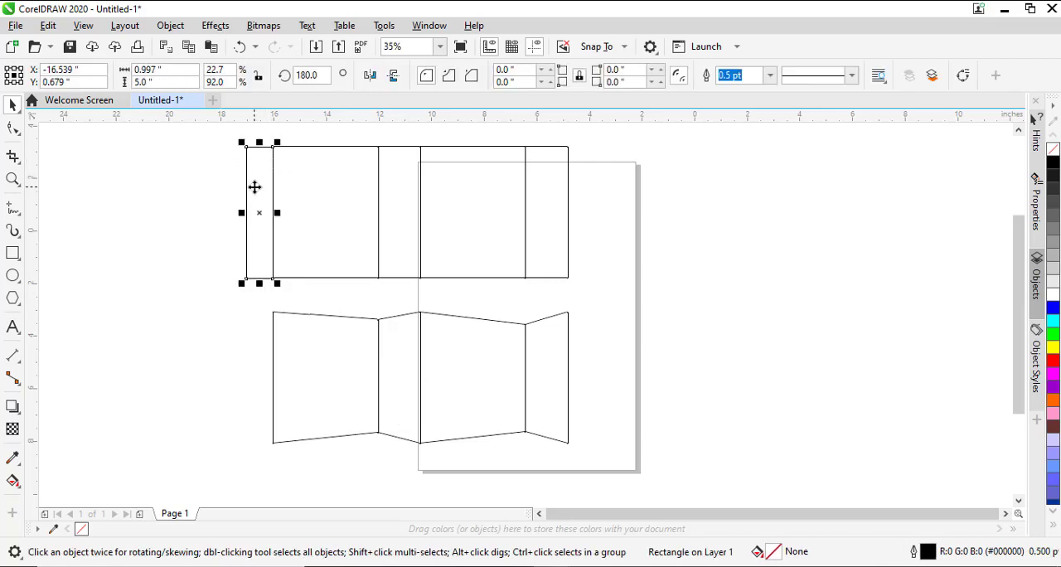
left_click(555, 174)
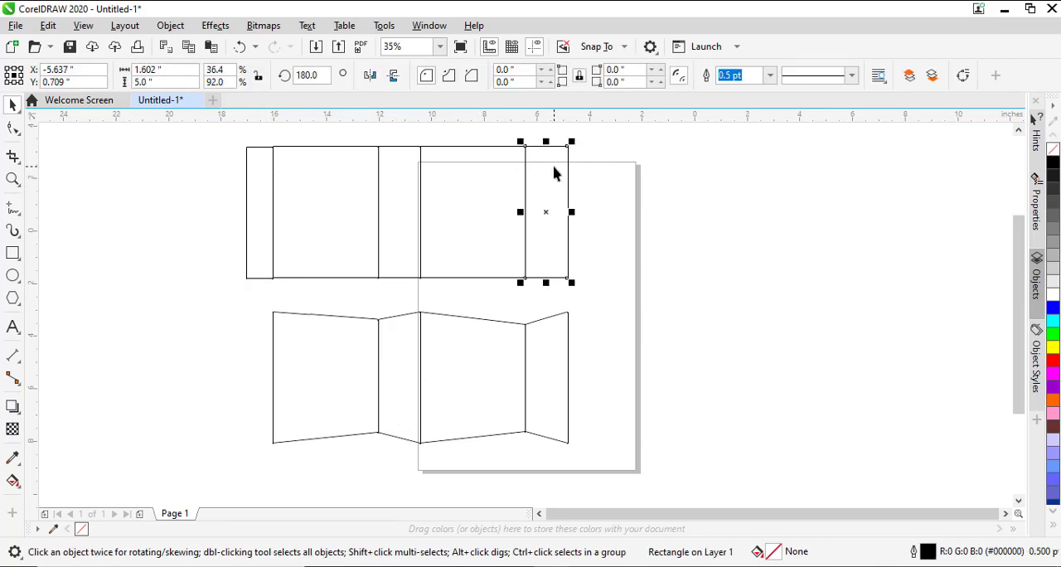
left_click(504, 174)
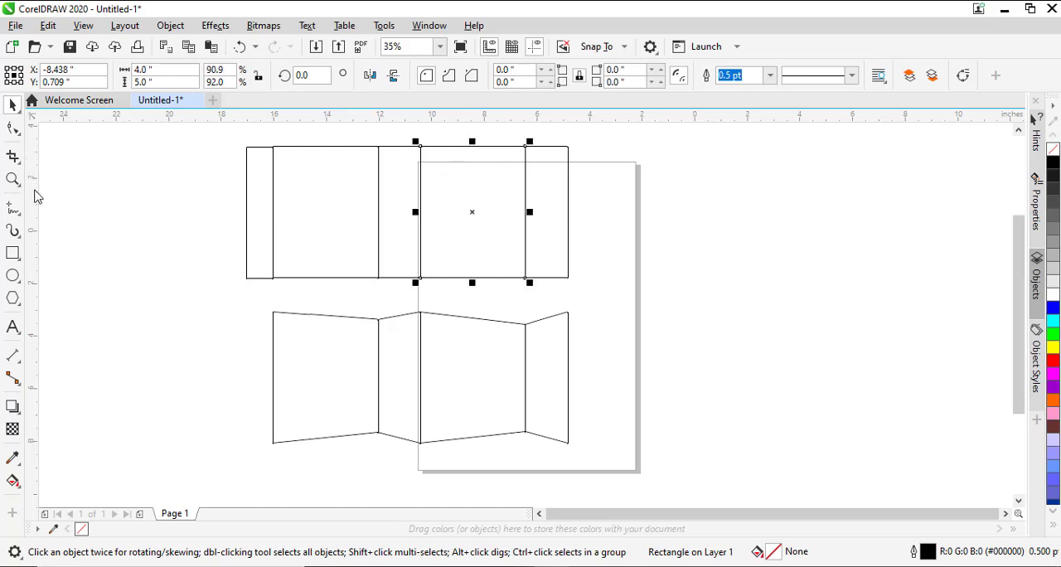
left_click_drag(282, 196, 421, 184)
left_click_drag(36, 211, 141, 284)
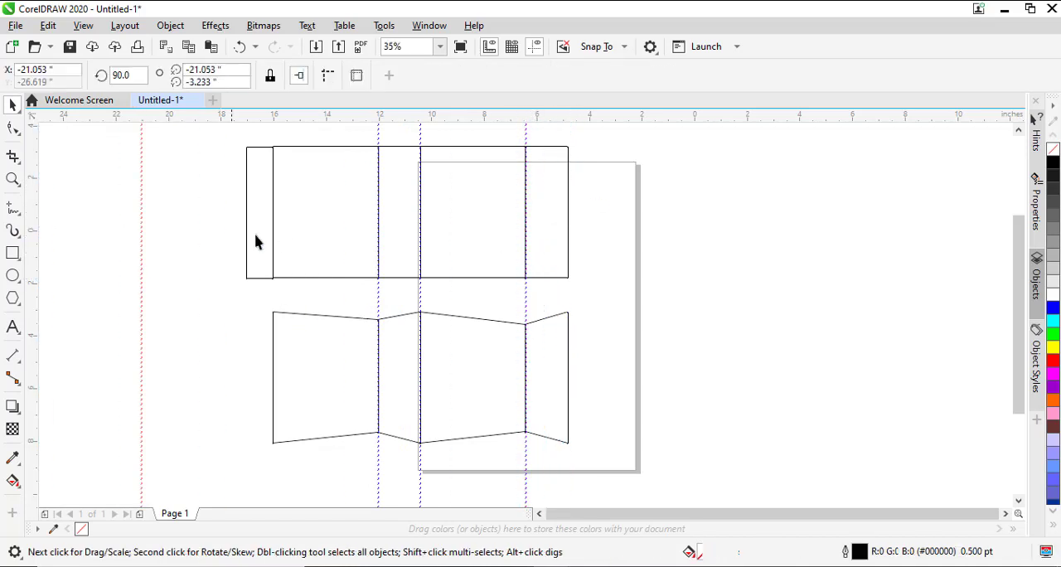
left_click(137, 230)
key("Delete")
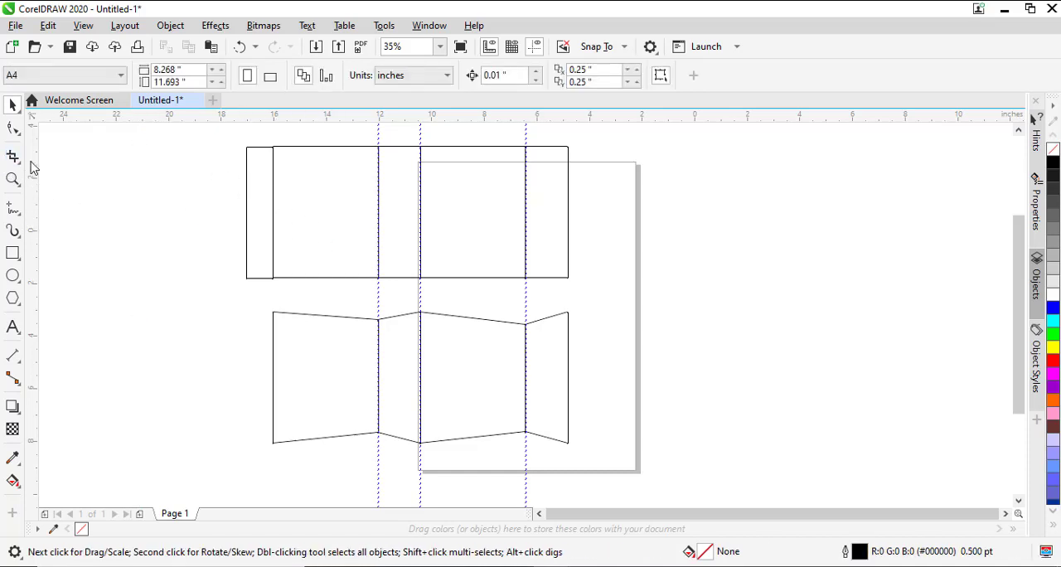
left_click_drag(96, 185, 273, 149)
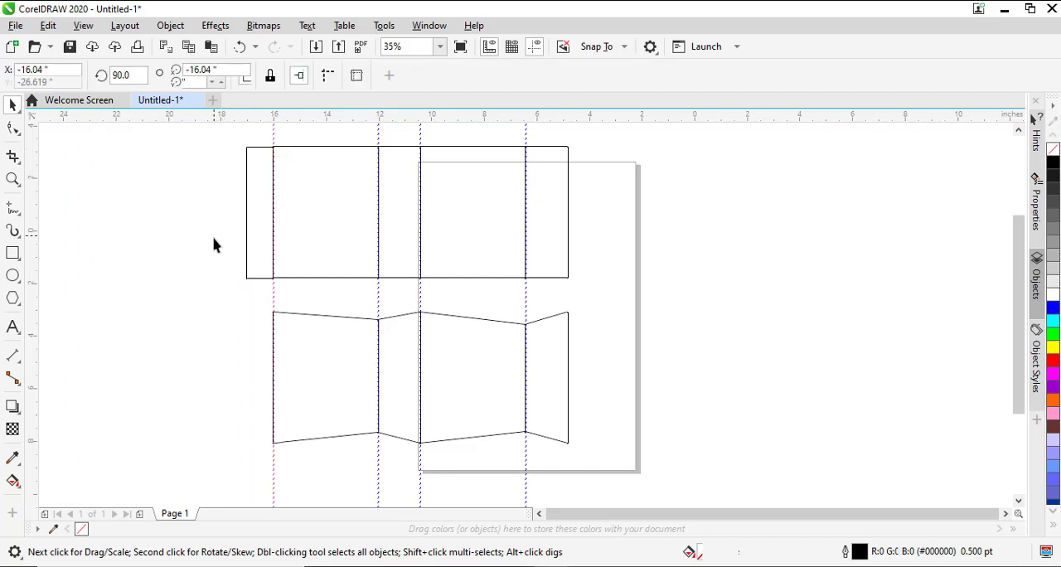
left_click(209, 351)
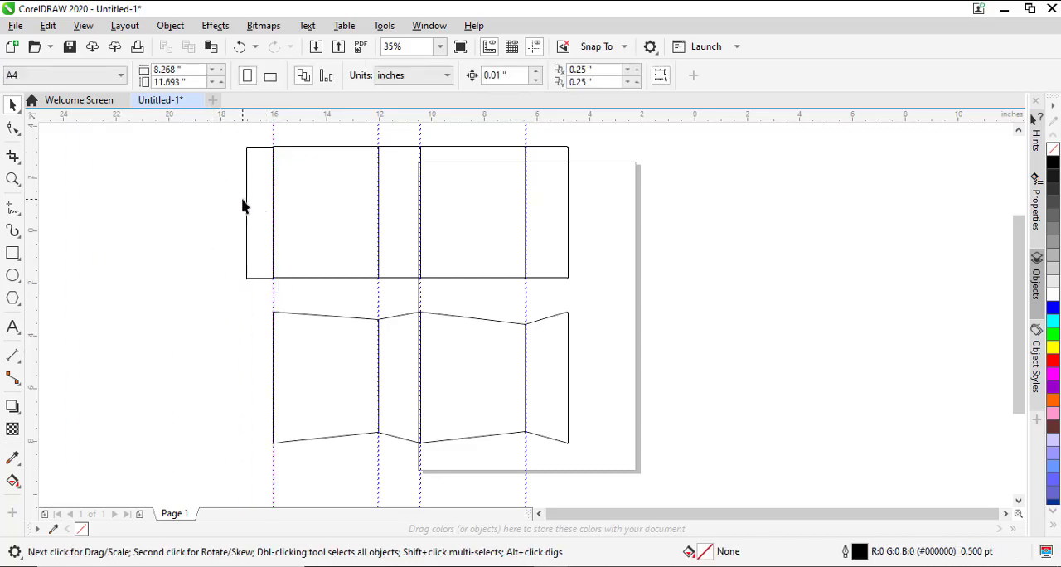
- Sketch freehand marks on the flap, the fold lines and the last narrow panel, with a curve linking that panel to the flap
left_click(13, 209)
mouse_move(252, 194)
left_mouse_down()
mouse_move(247, 226)
mouse_move(296, 222)
left_mouse_up()
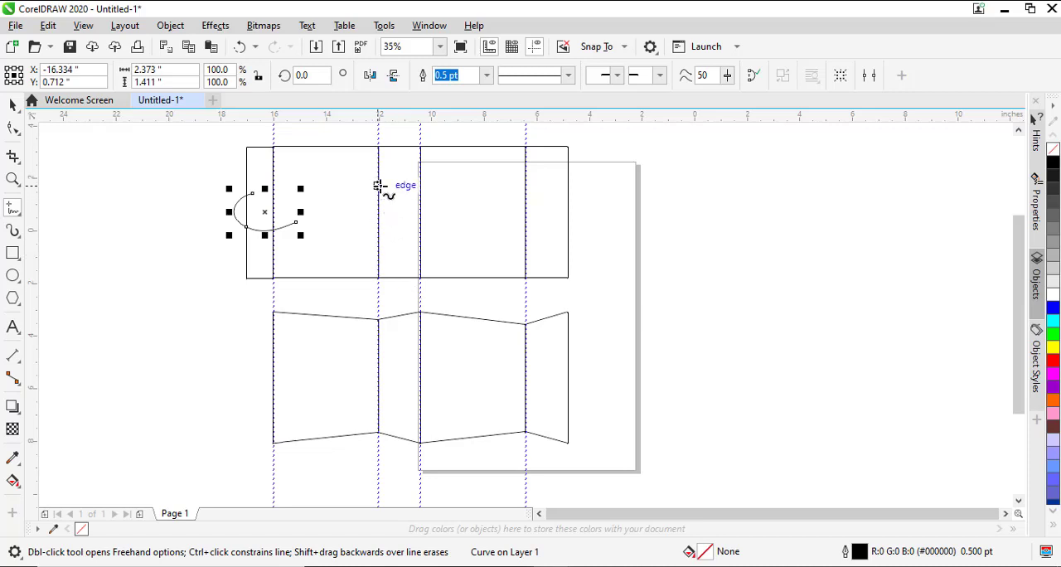
left_click_drag(379, 182, 379, 216)
left_click_drag(421, 189, 421, 253)
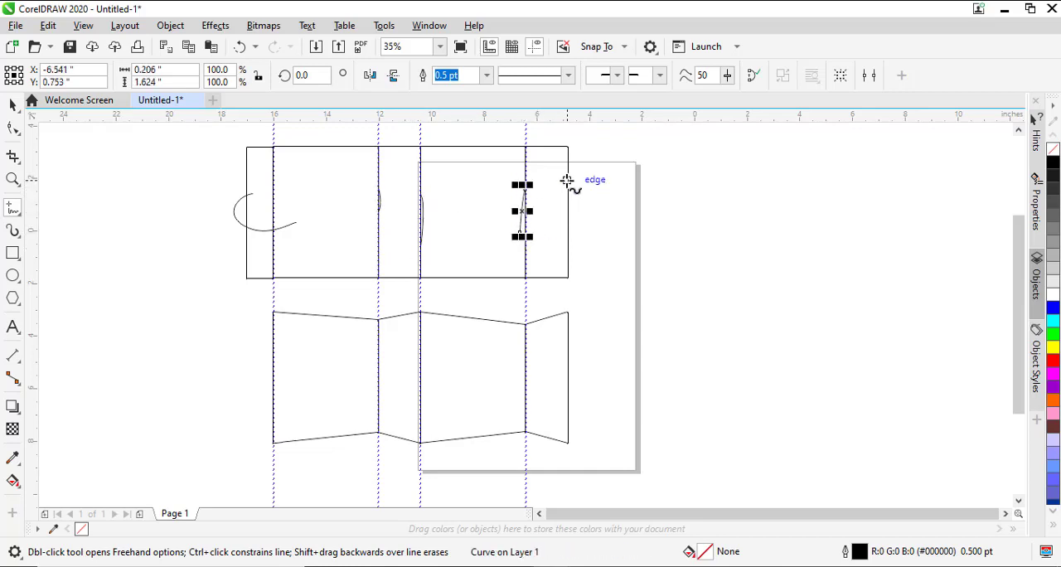
mouse_move(567, 181)
left_mouse_down()
mouse_move(531, 270)
mouse_move(245, 259)
left_mouse_up()
left_click_drag(254, 173, 259, 169)
left_click_drag(547, 199, 544, 190)
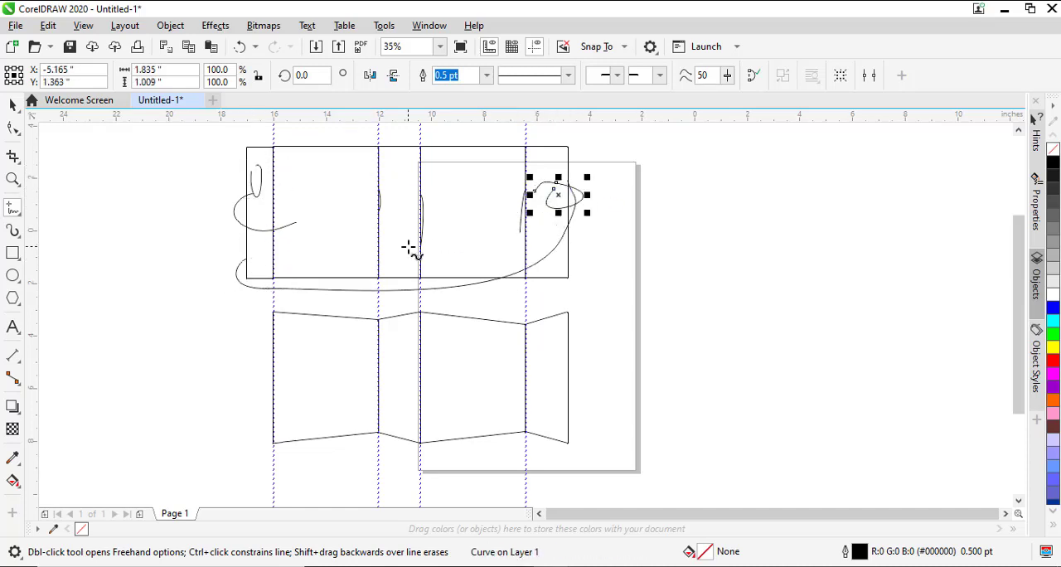
- Duplicate the flat layout's four panels and flap to the right of the page and group the copy
left_click(12, 104)
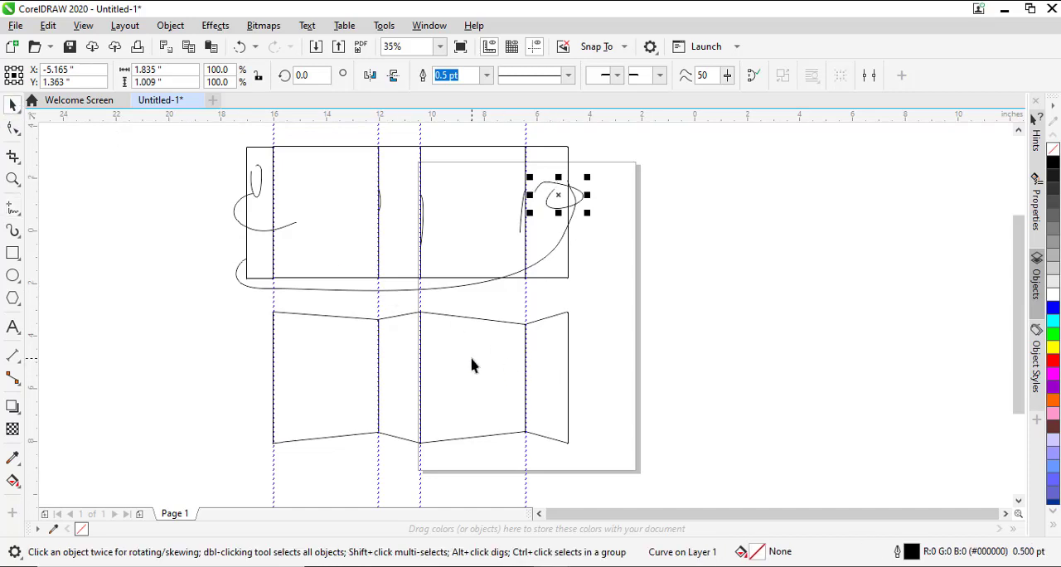
left_click(266, 161)
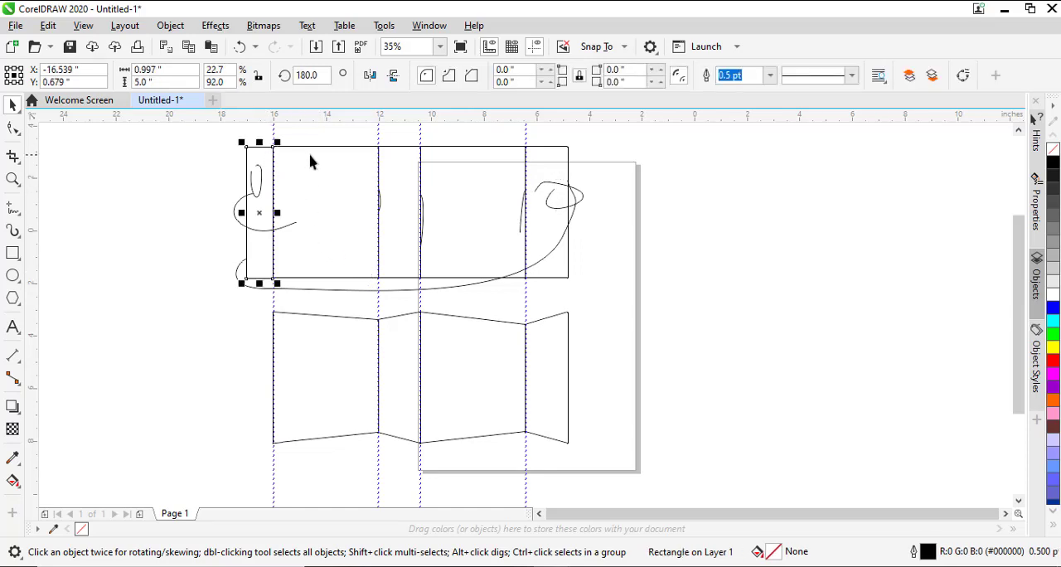
left_click(371, 164, "shift")
left_click(391, 163, "shift")
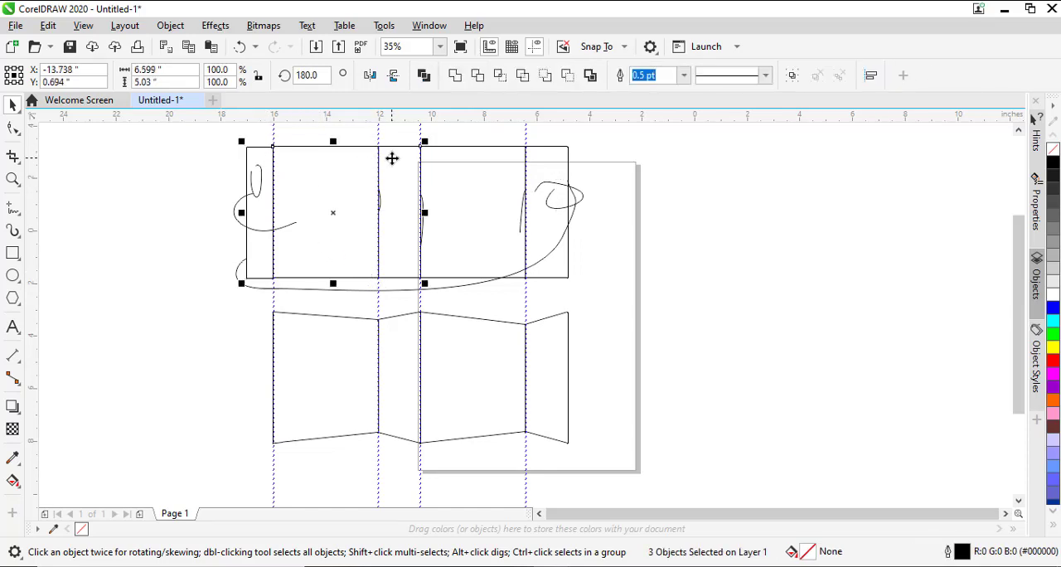
left_click(452, 162, "shift")
left_click(547, 159, "shift")
left_click_drag(457, 168, 827, 262)
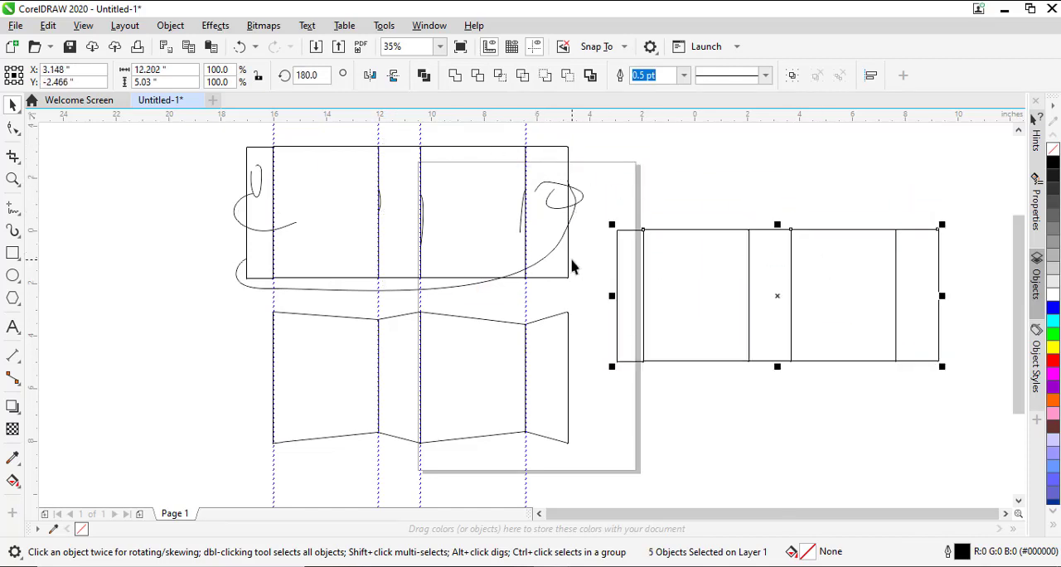
key("ctrl+g")
- Move the original flat and folded layouts with their marks off to the left, and place the grouped copy over the page
left_click_drag(192, 130, 609, 483)
left_click_drag(514, 348, 141, 347)
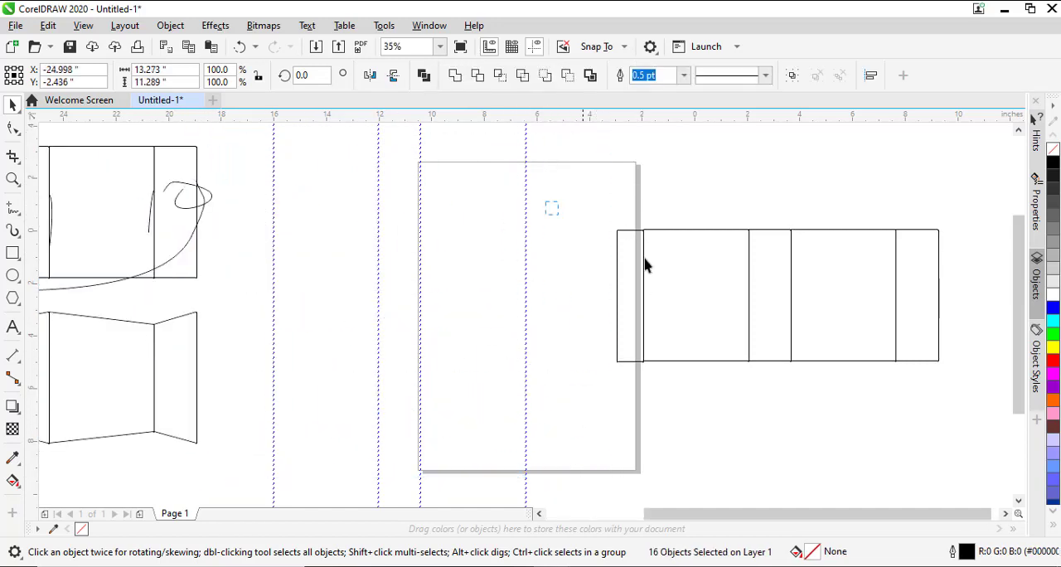
left_click_drag(547, 203, 972, 400)
left_click_drag(844, 333, 585, 334)
left_click(340, 344)
- Draw a rectangle about 14.5 by 7 in around the grouped layout and fill it light grey
left_click(12, 253)
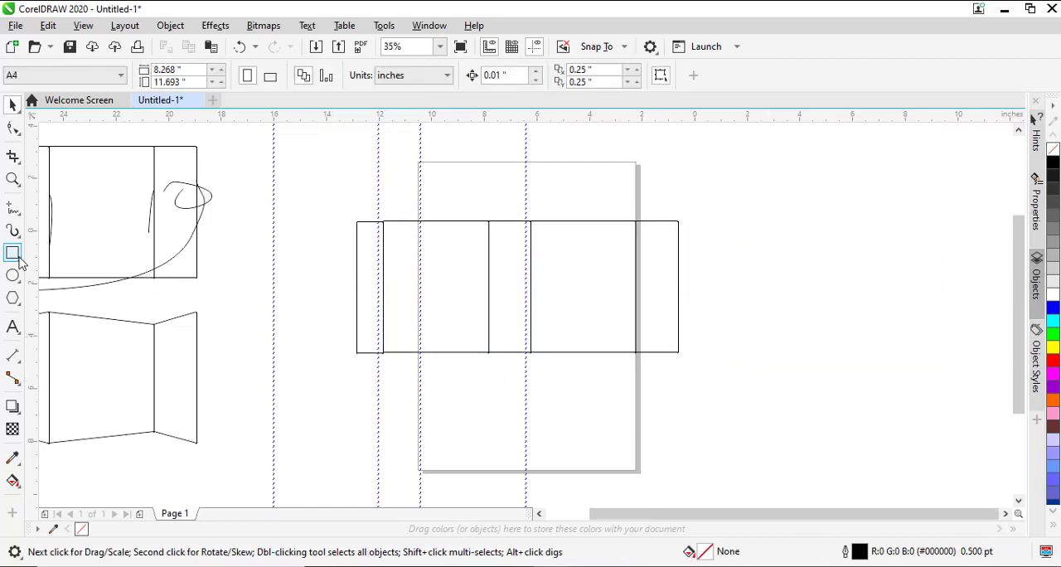
mouse_move(332, 196)
left_mouse_down()
mouse_move(626, 378)
mouse_move(715, 379)
left_mouse_up()
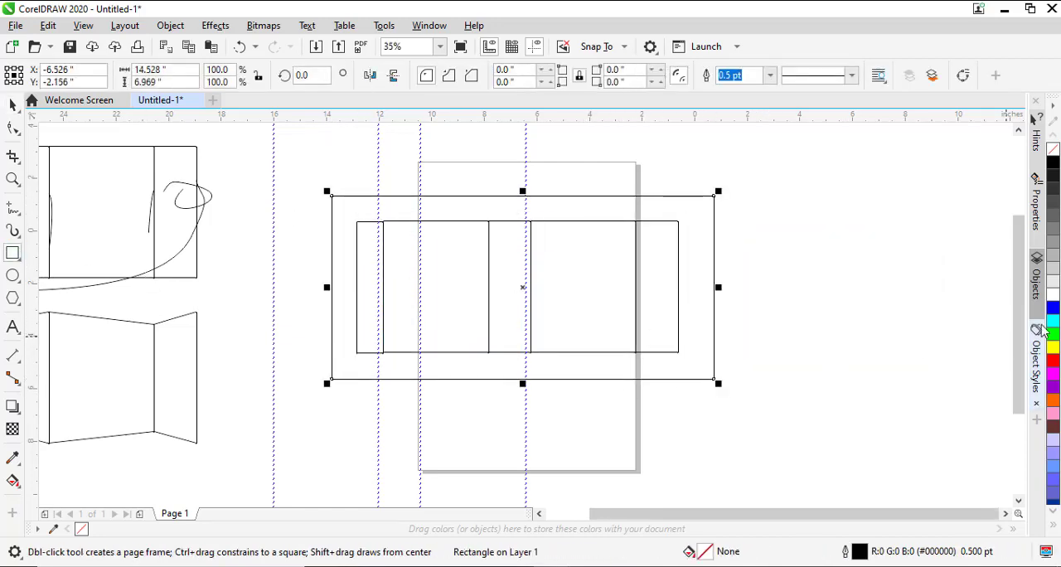
left_click(1054, 284)
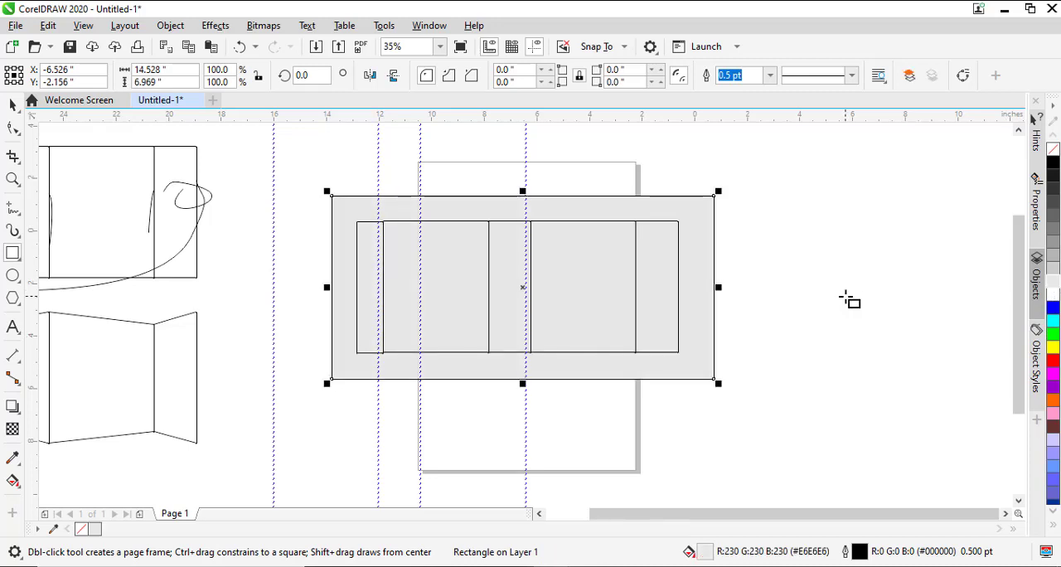
- Fill the grouped five-panel layout with white
key("space")
left_click_drag(797, 203, 332, 374)
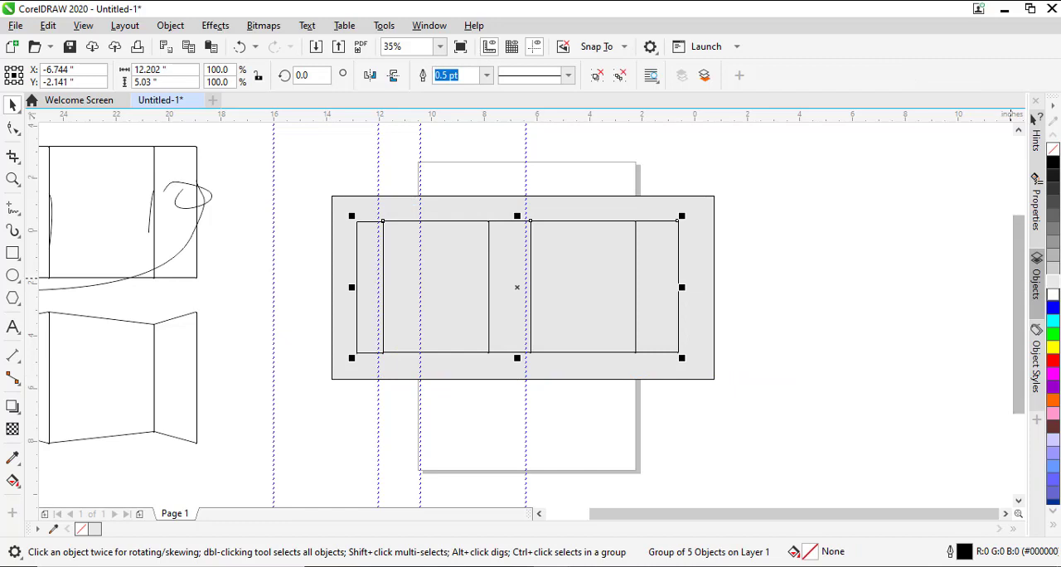
left_click(1054, 296)
left_click(798, 300)
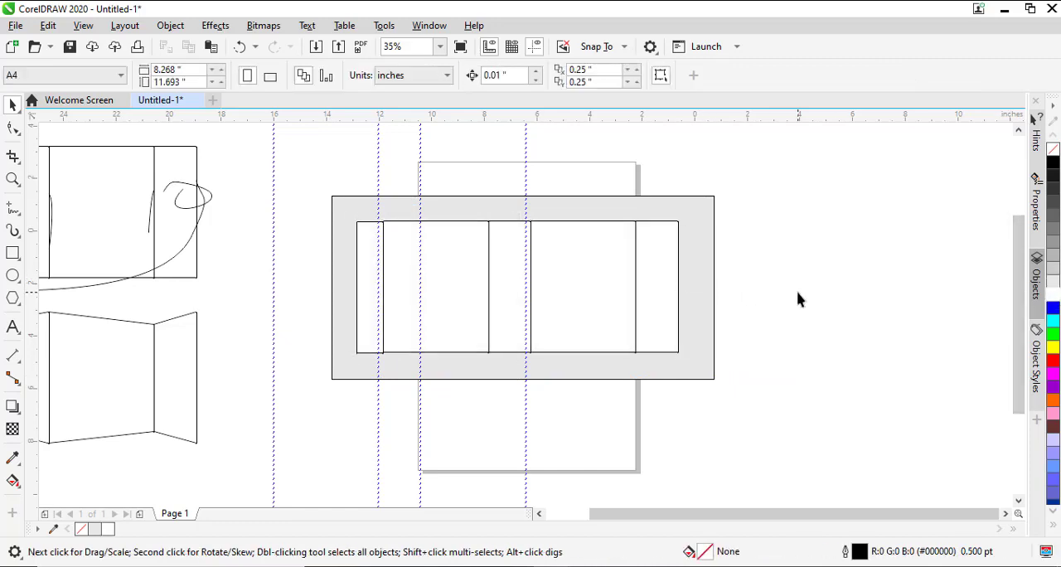
- Select all the guidelines and delete them
key("alt+e")
key("a")
key("g")
key("alt+e")
key("a")
key("g")
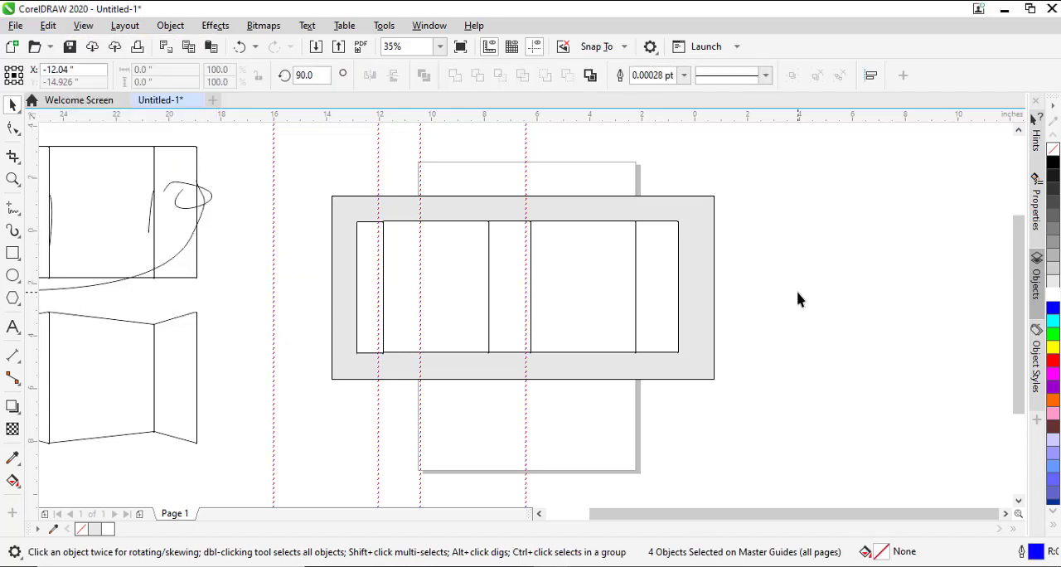
key("Delete")
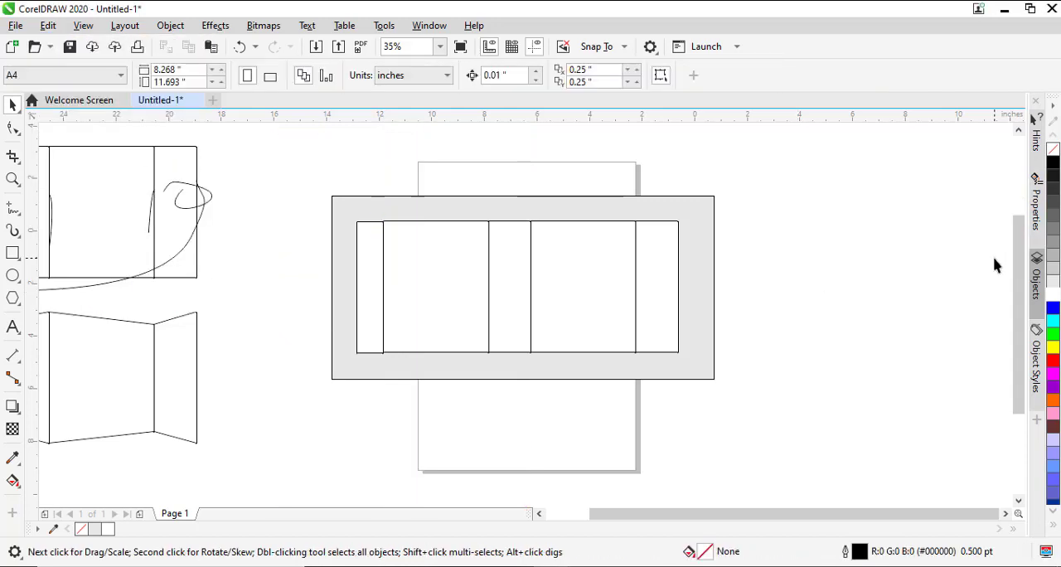
- Remove the outlines from the grey background rectangle and the grouped white layout
left_click_drag(321, 187, 806, 416)
right_click(1052, 155)
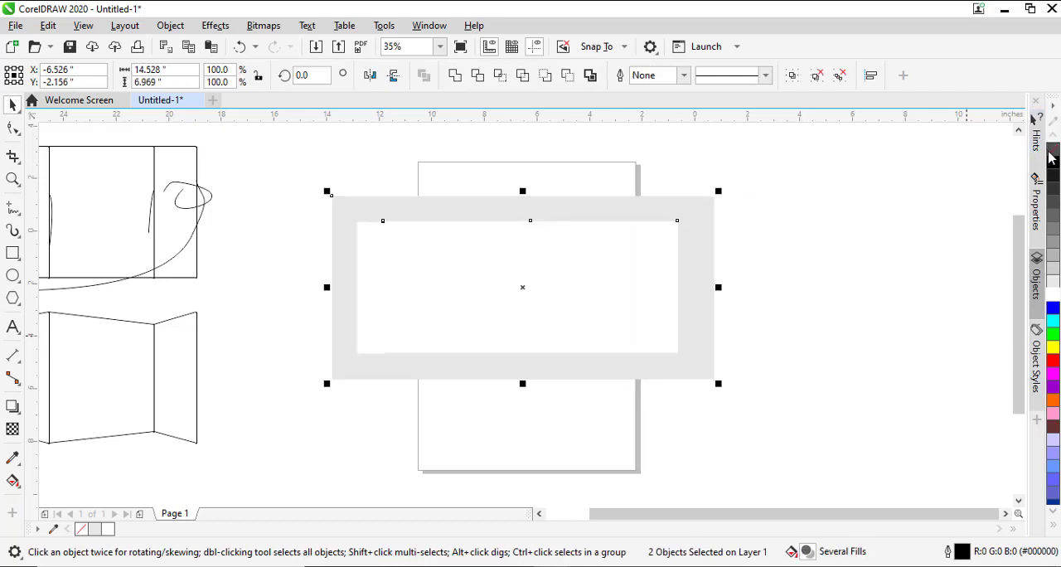
left_click(781, 355)
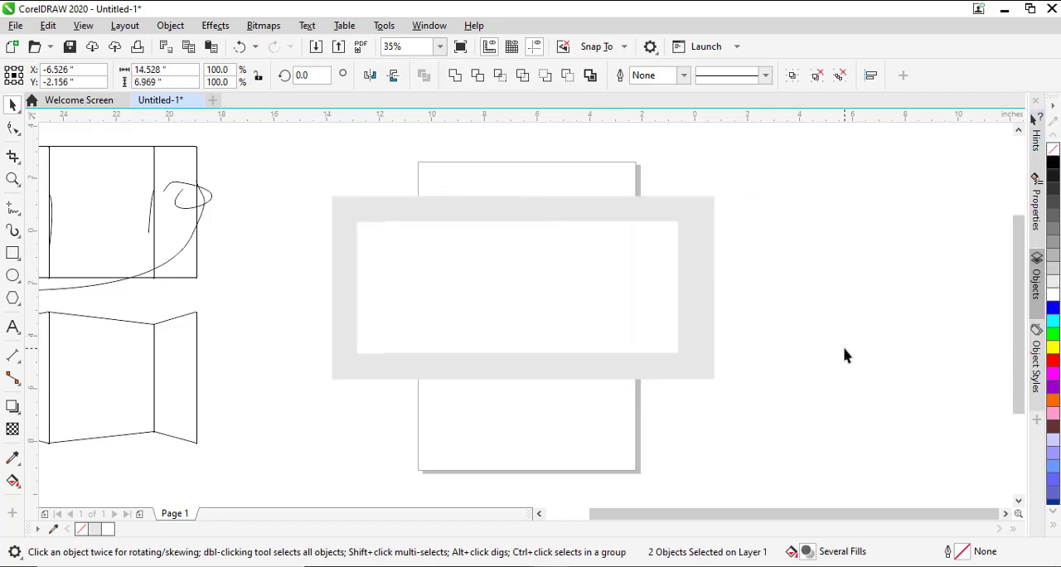
left_click(415, 296)
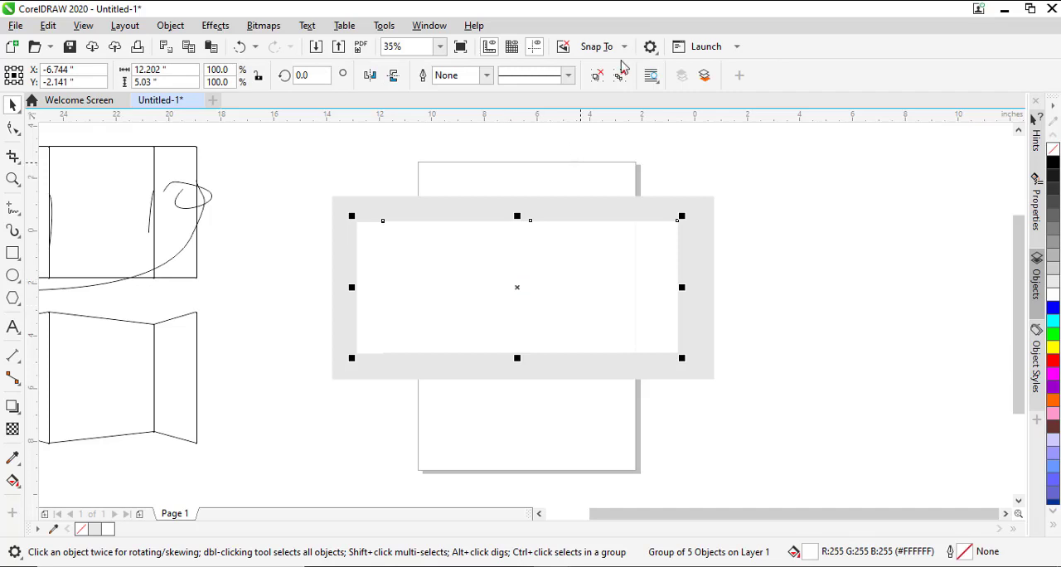
left_click(554, 287)
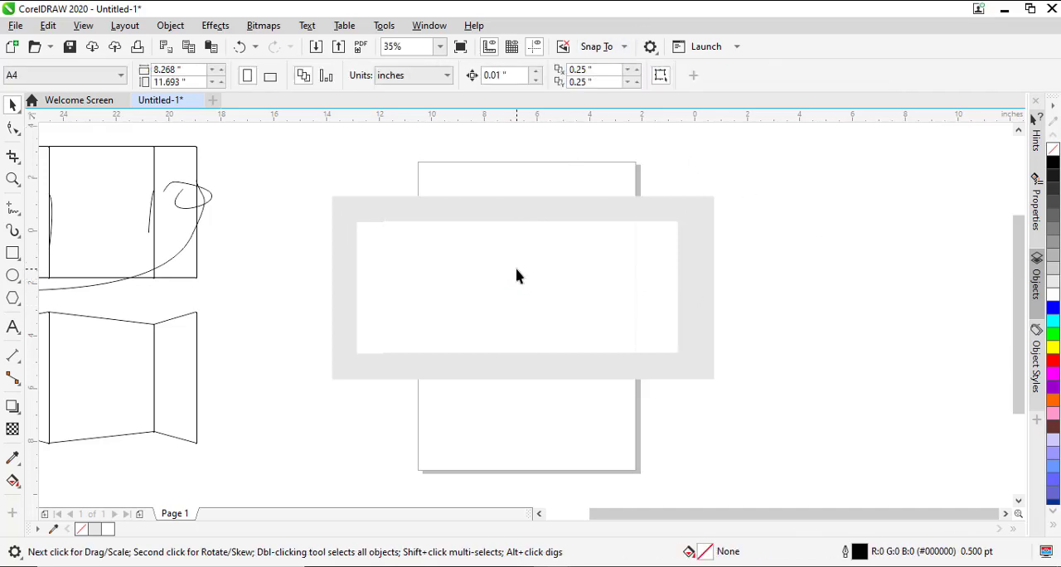
- Fill the narrow middle panel with light grey (#E6E6E6)
left_click(517, 276)
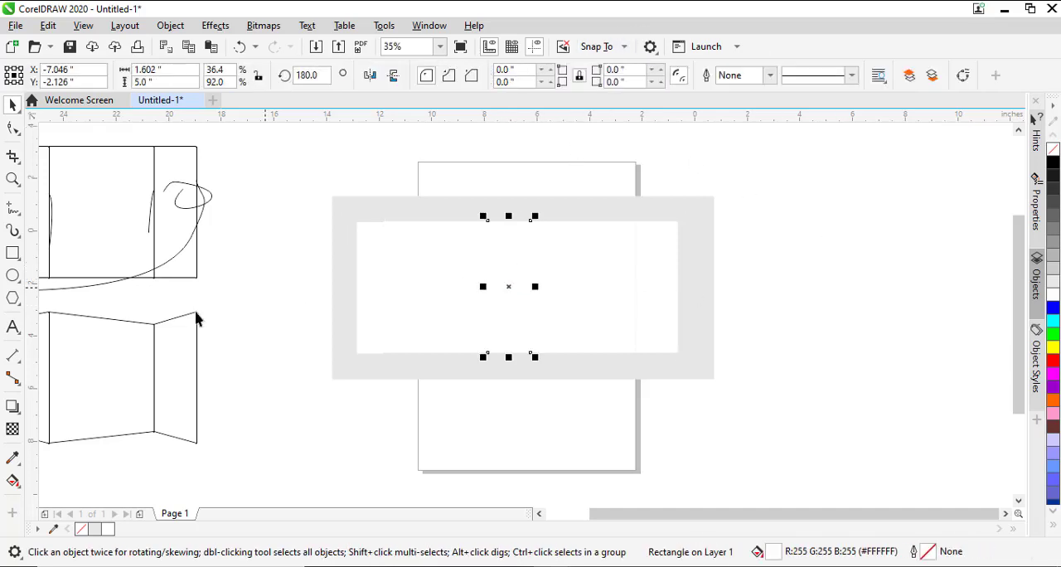
left_click(1055, 281)
left_click(609, 289)
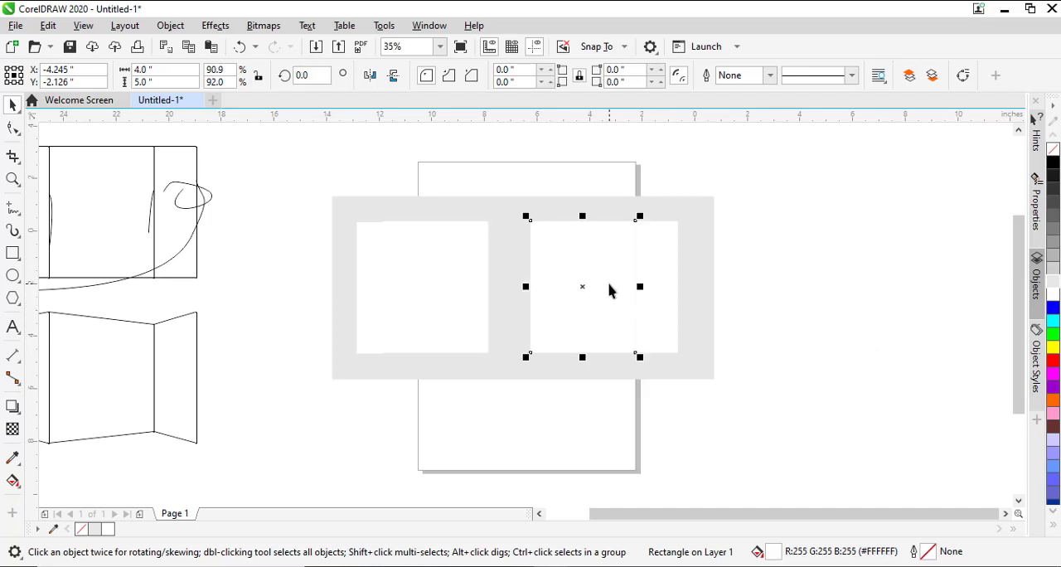
key("ctrl+r")
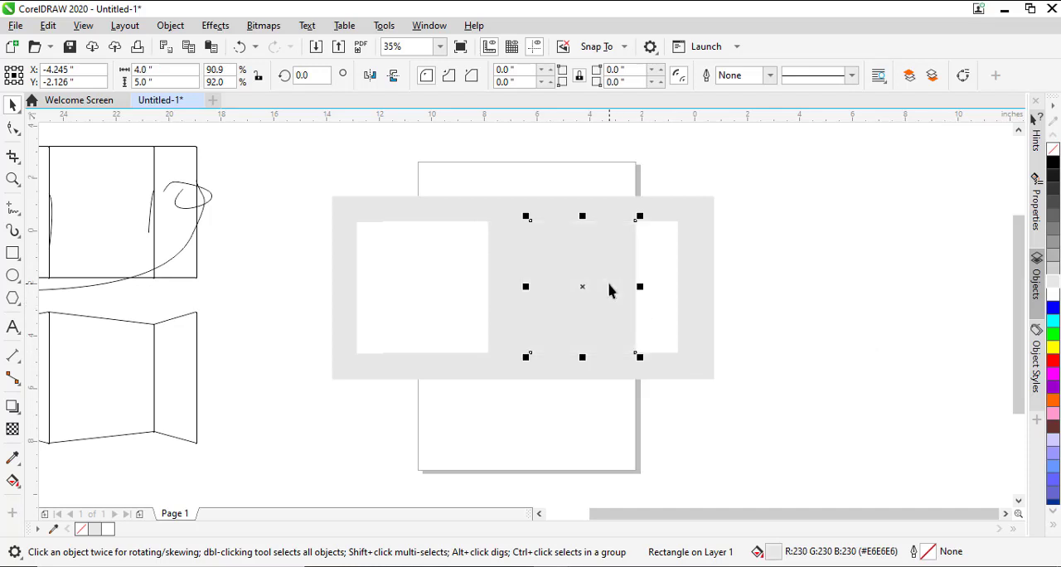
key("ctrl+z")
- Repeat the light grey fill on the narrow end panel and turn it into a linear grey-to-white gradient across its width
left_click(652, 284)
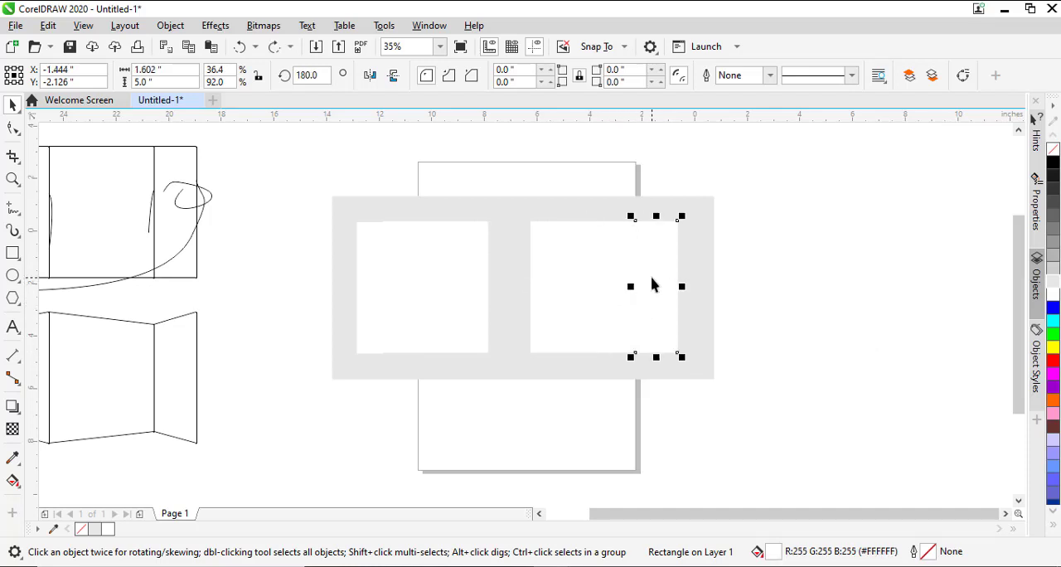
key("ctrl+r")
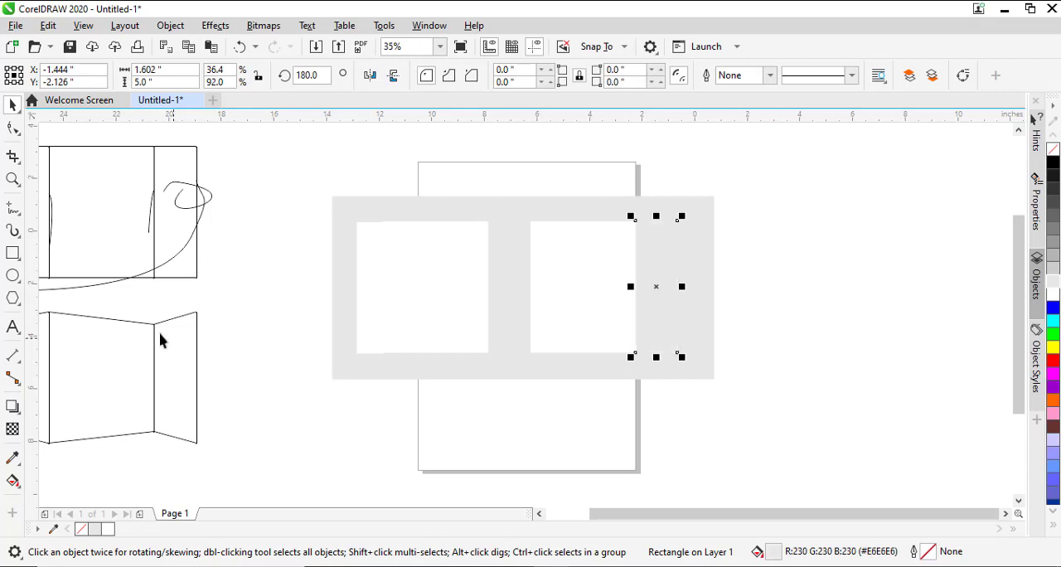
key("g")
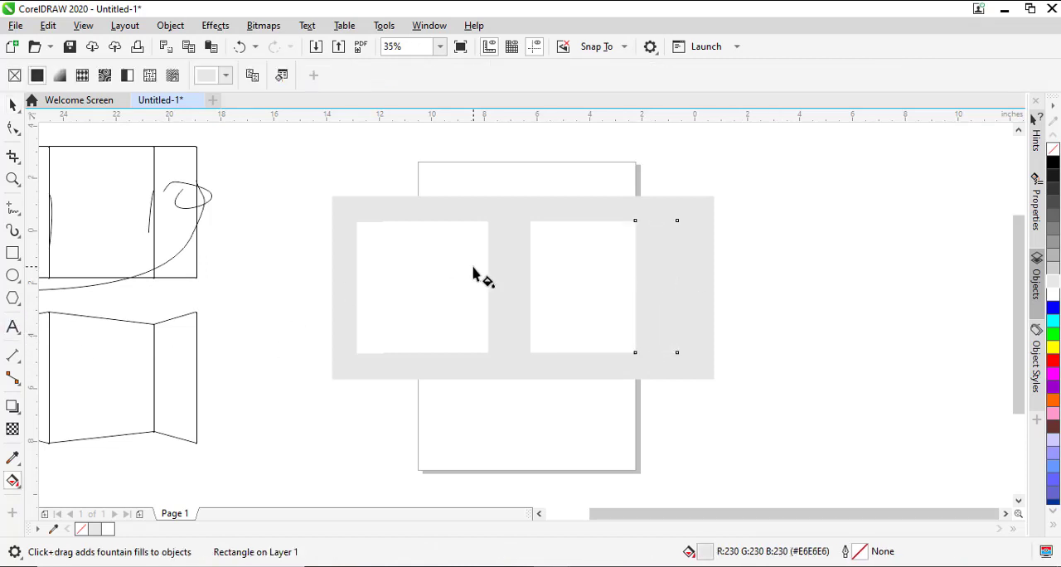
left_click_drag(692, 282, 651, 283)
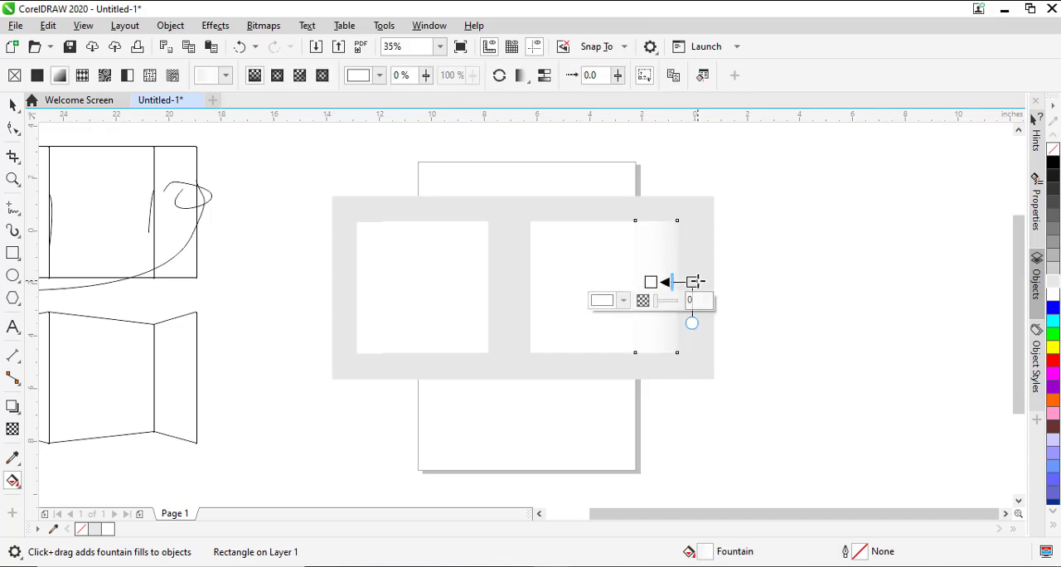
mouse_move(695, 282)
left_mouse_down()
mouse_move(605, 263)
mouse_move(600, 281)
mouse_move(678, 286)
left_mouse_up()
key("space")
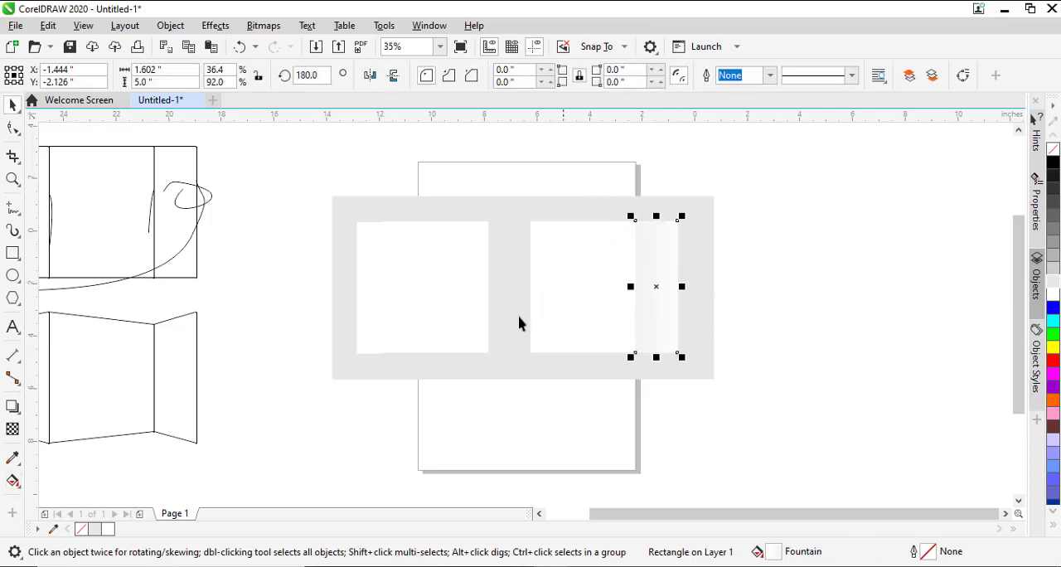
- Repeat the gradient fill on the narrow middle panel and mirror that panel horizontally
left_click(510, 305)
key("ctrl+r")
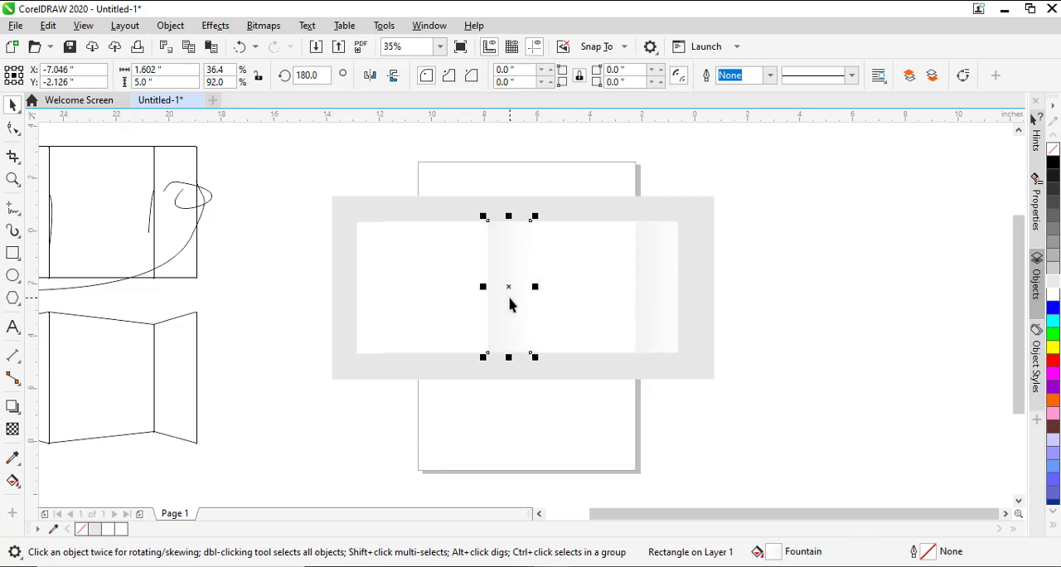
left_click(787, 357)
left_click(507, 315)
left_click(372, 76)
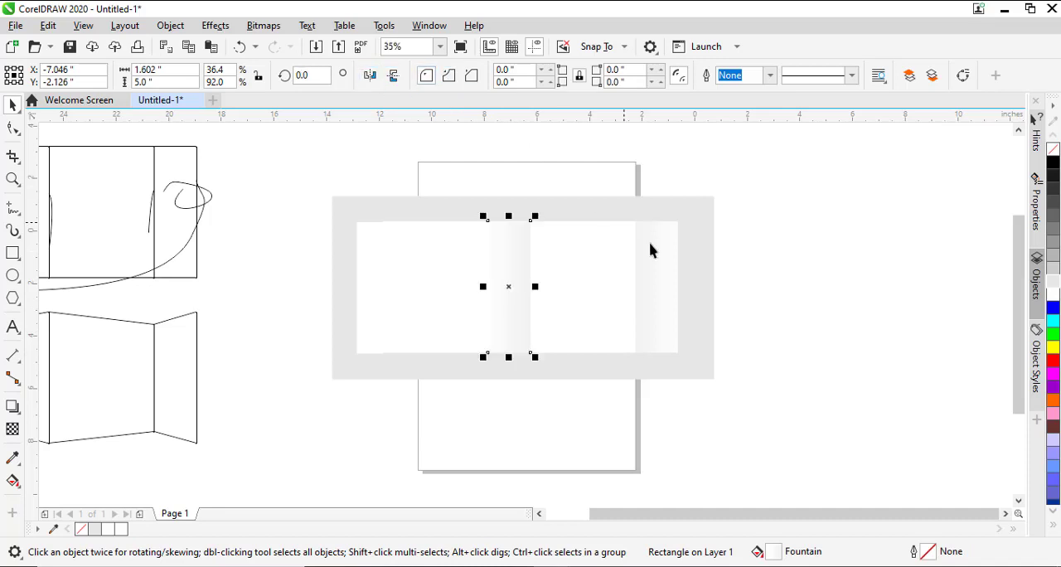
left_click(780, 332)
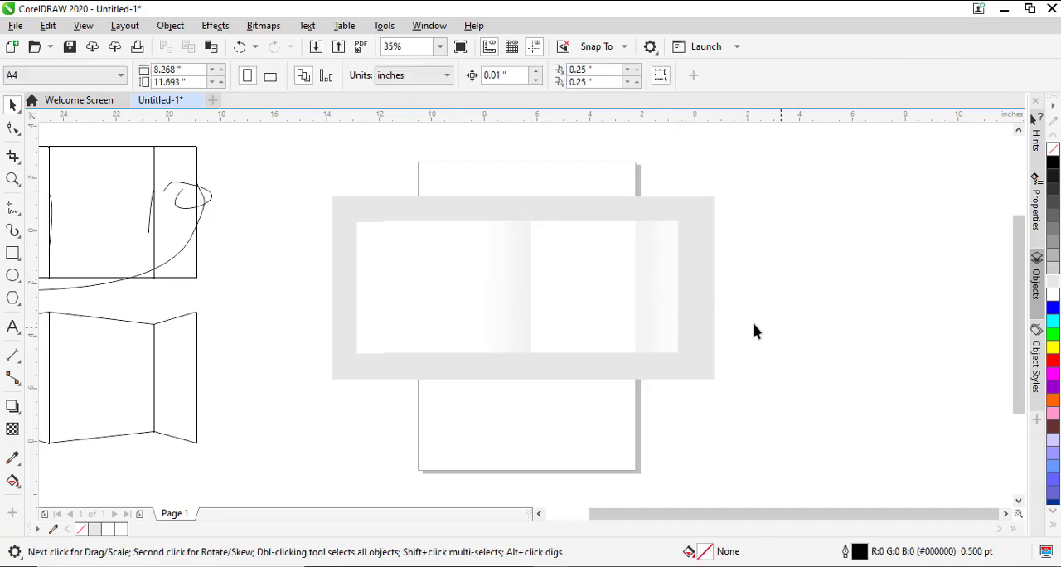
- Fill the glue flap with medium grey (#808080)
left_click(365, 272)
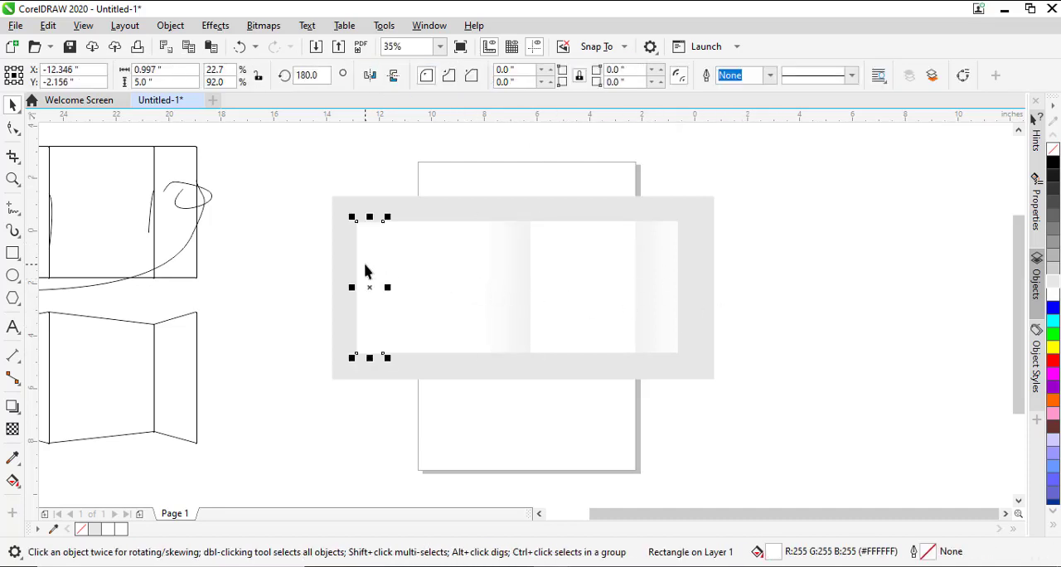
left_click(1055, 238)
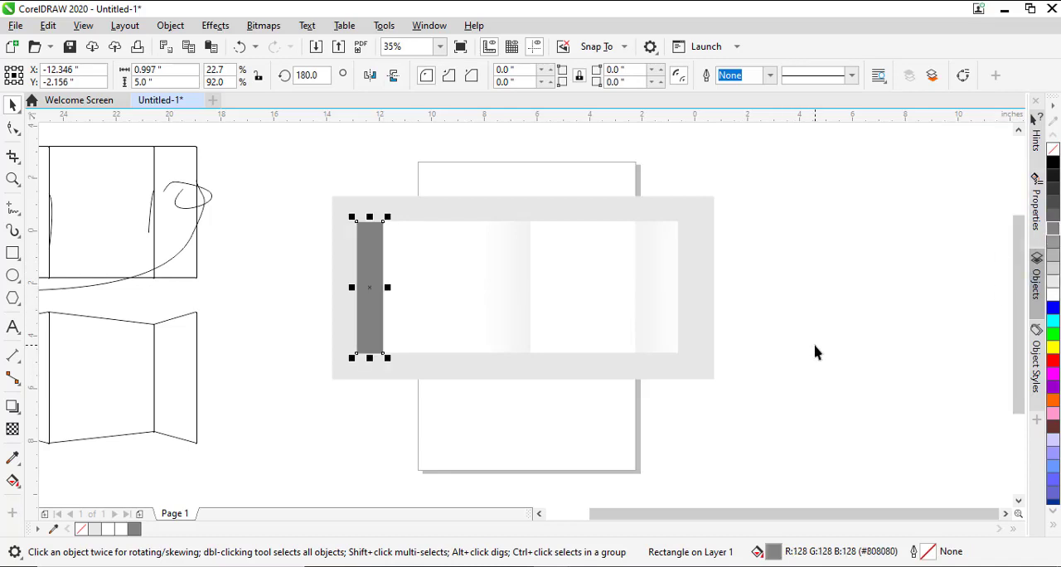
left_click(748, 352)
- Redirect the narrow middle panel's gradient so grey starts beyond its left edge and fades to white past its right edge
left_click(433, 286)
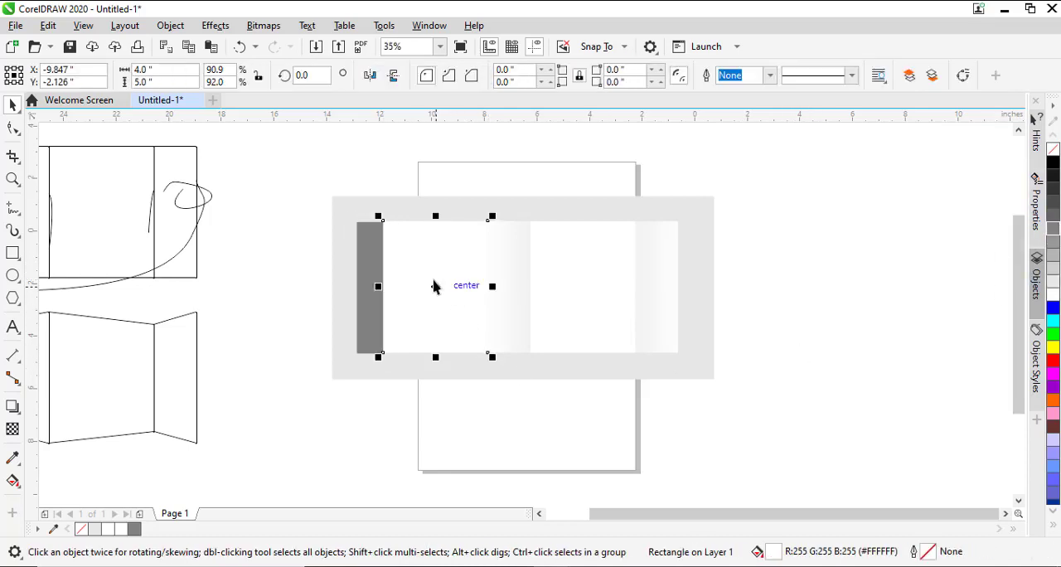
left_click(506, 271)
key("g")
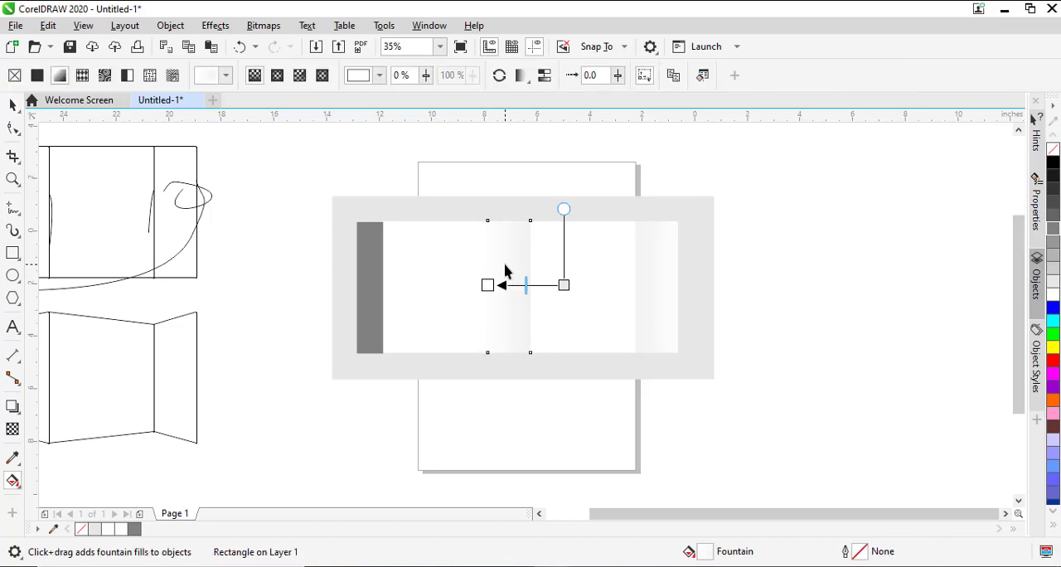
left_click_drag(470, 284, 435, 286)
left_click_drag(562, 285, 515, 258)
left_click_drag(435, 286, 553, 309)
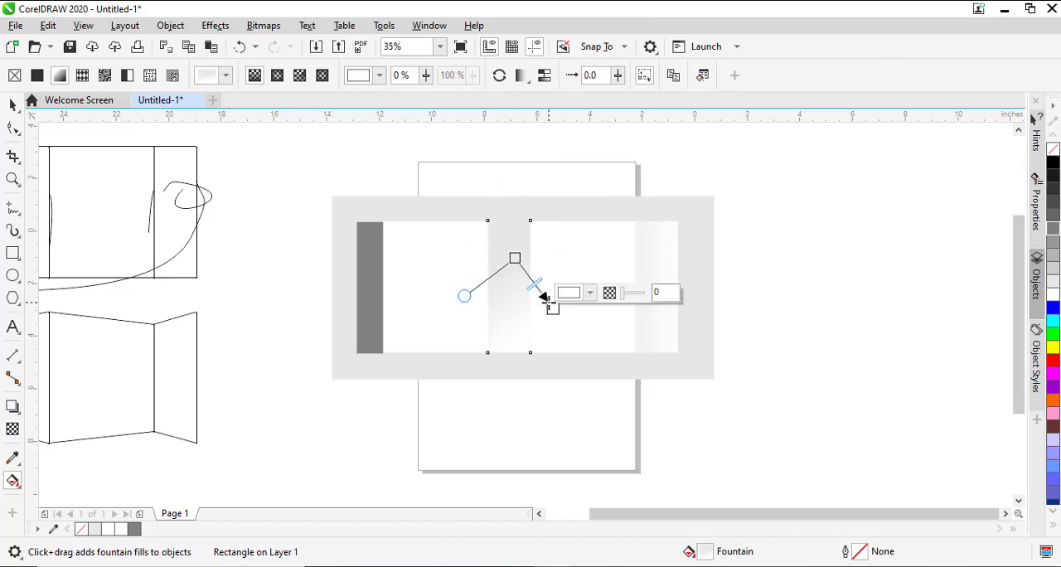
left_click_drag(509, 259, 456, 279)
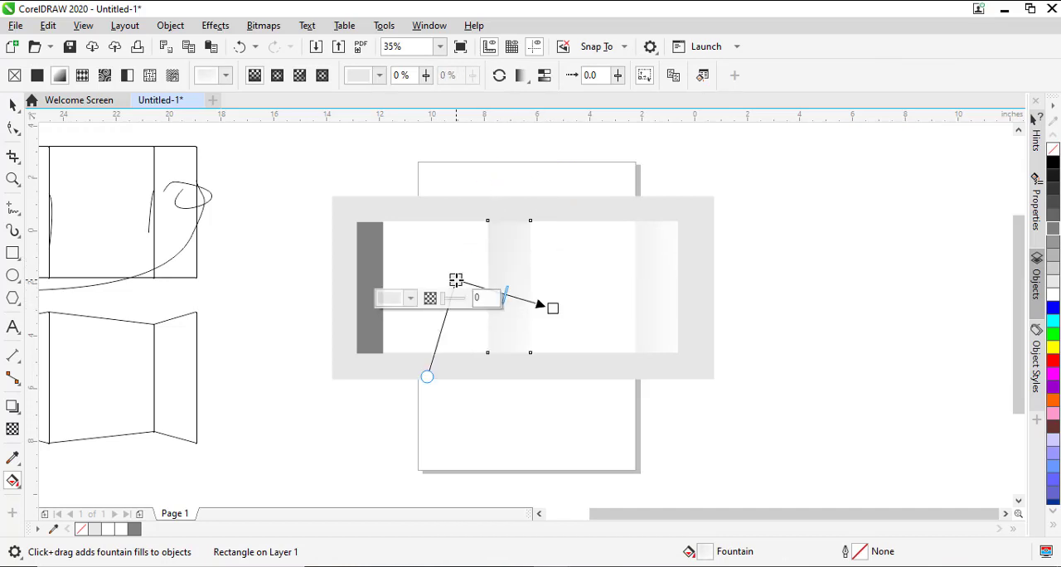
key("space")
left_click(792, 329)
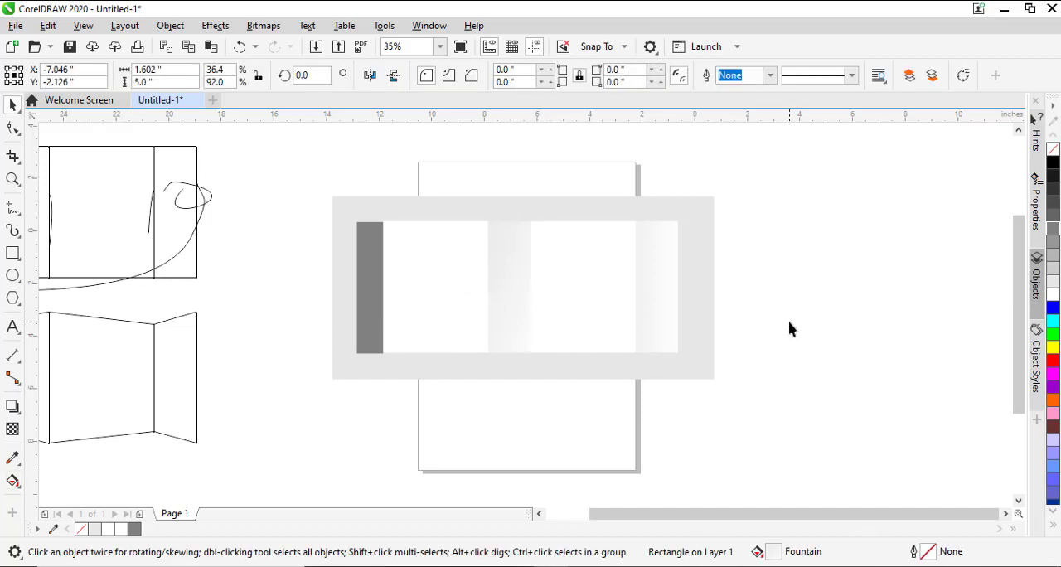
- Move the shared corner nodes of the first wide panel and narrow middle panel inward at top and bottom, forming a receding fold
left_click(510, 297)
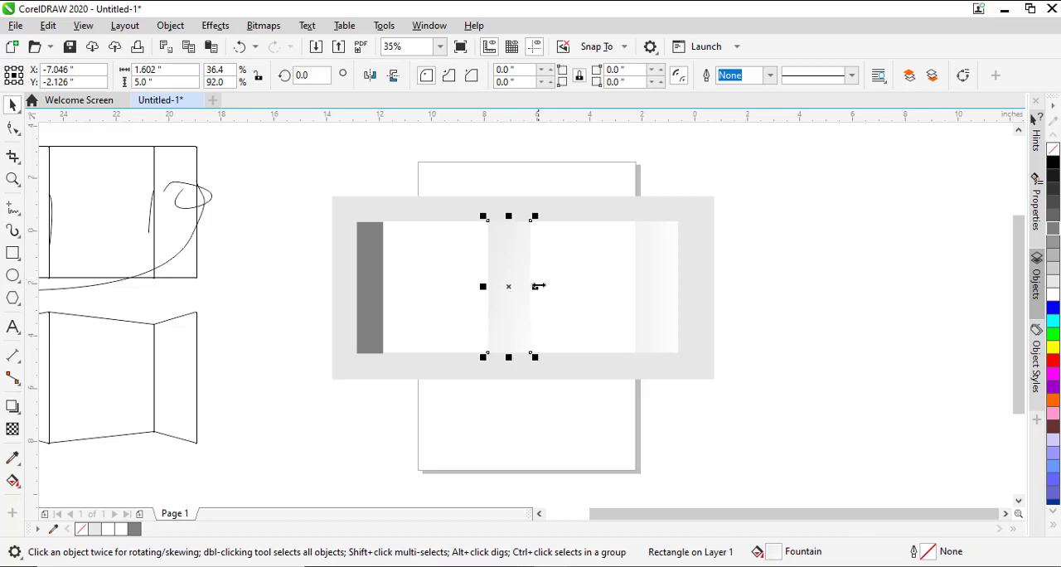
left_click(447, 279, "shift")
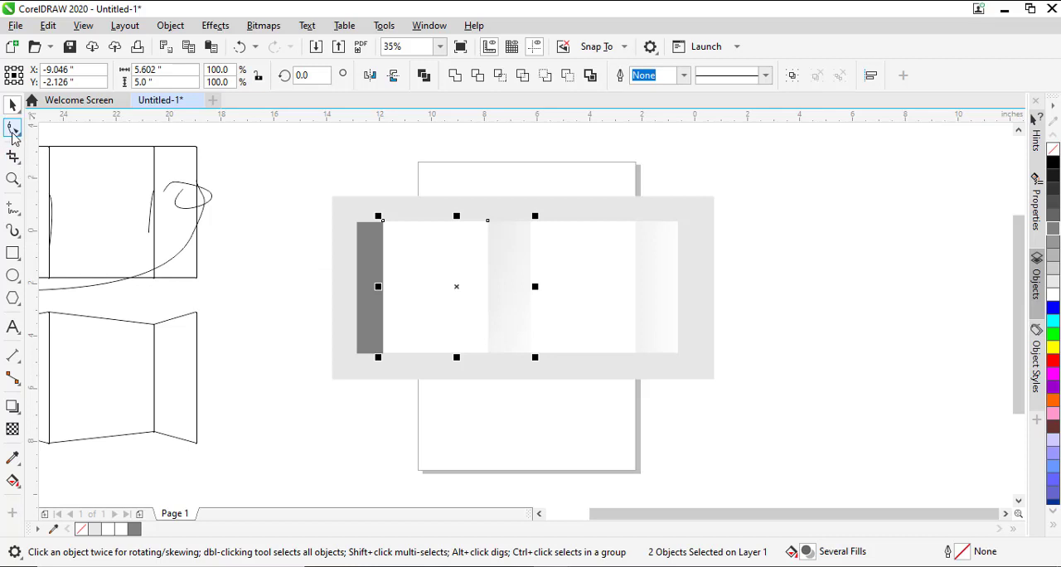
left_click(13, 128)
left_click(456, 266)
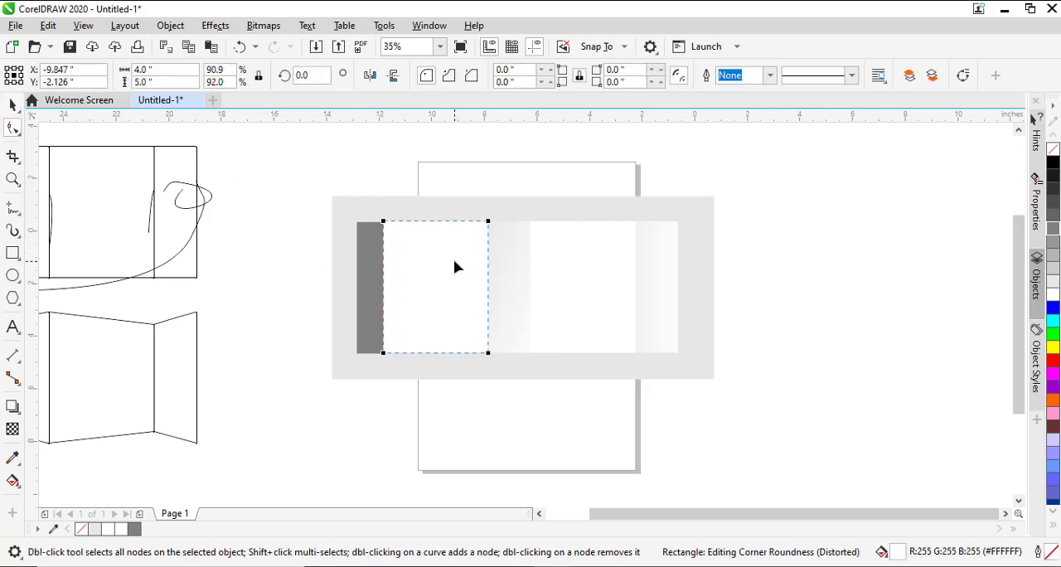
key("space")
left_click(512, 275, "shift")
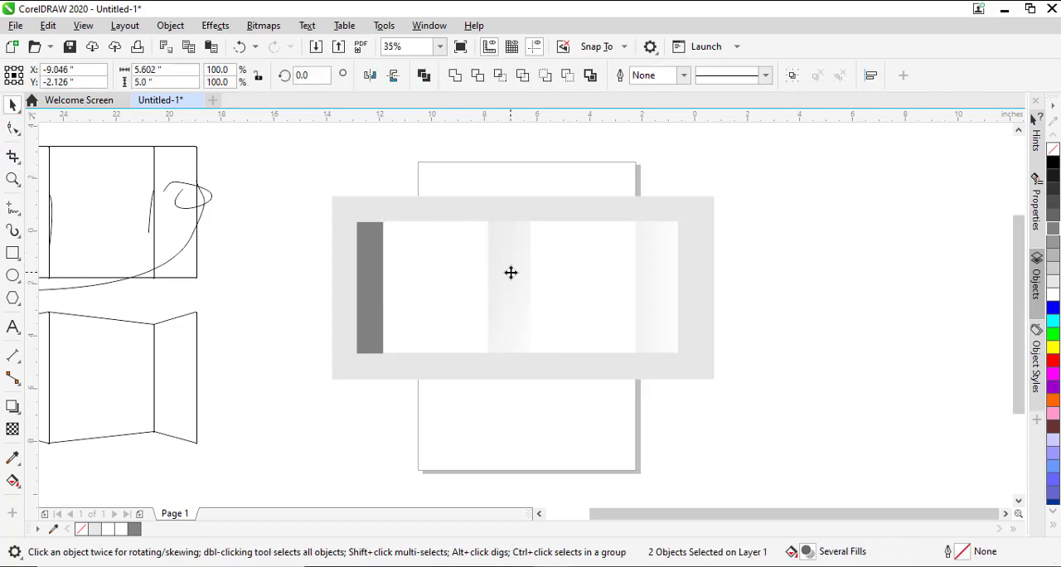
left_click(12, 128)
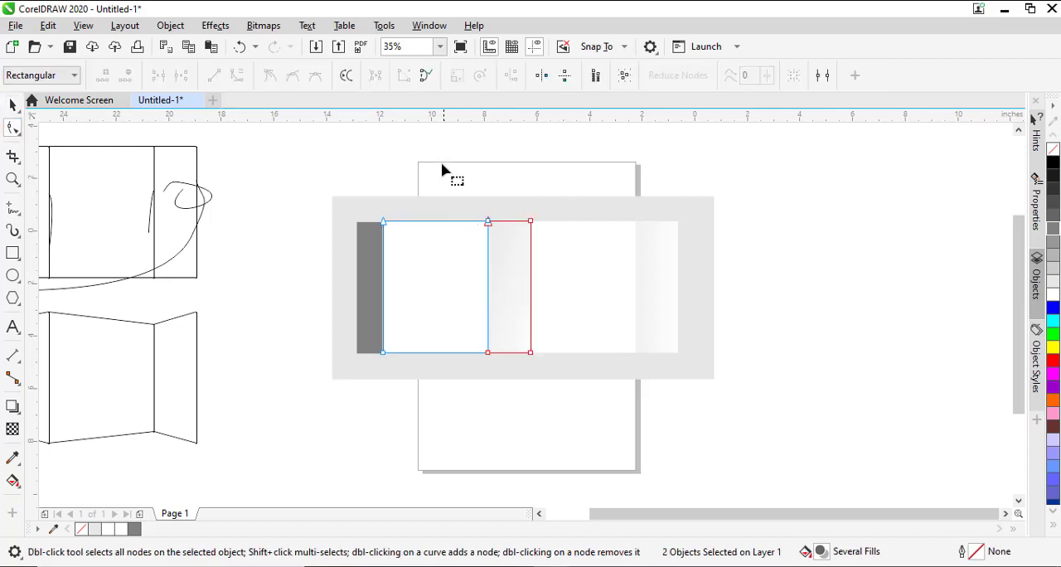
left_click_drag(443, 170, 489, 234)
left_click_drag(479, 383, 489, 344)
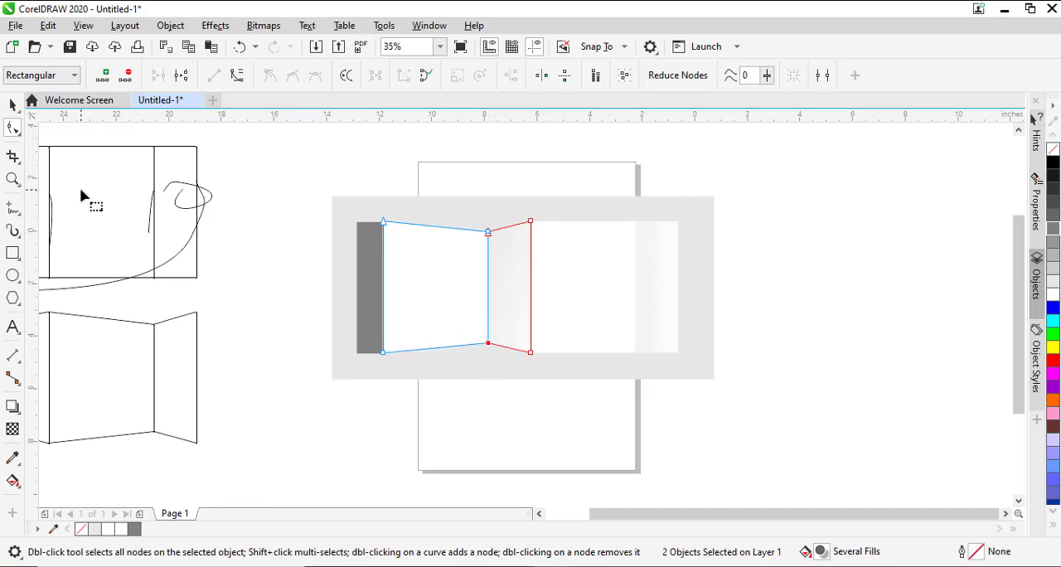
left_click(12, 104)
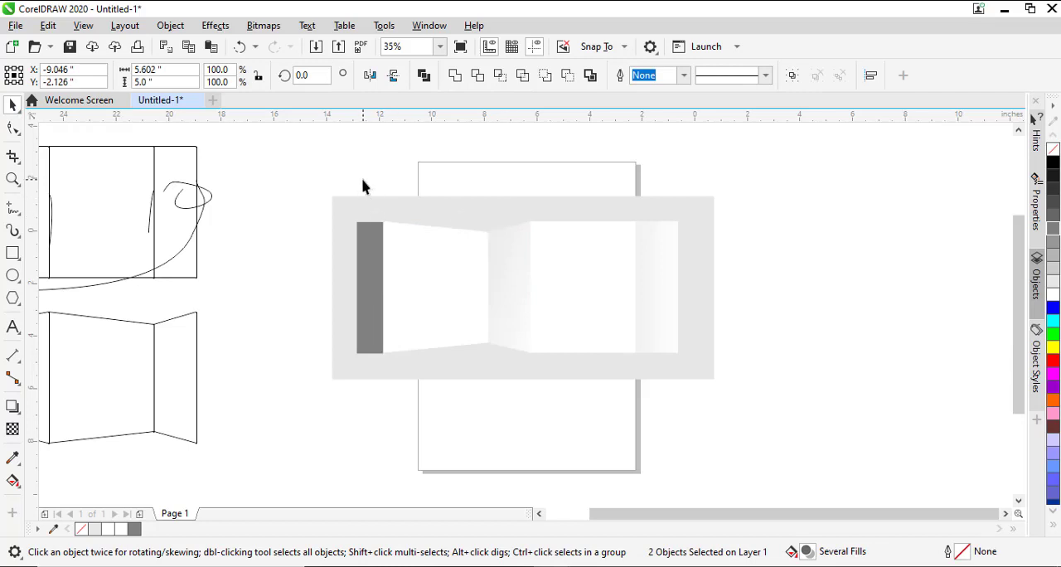
key("Escape")
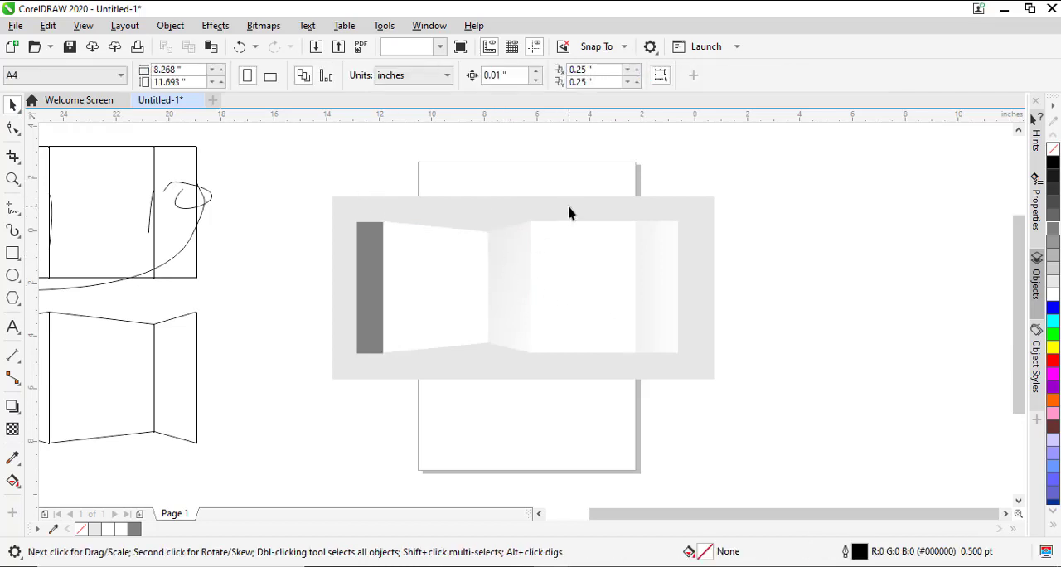
- Change the background rectangle's fill to dark grey
left_click(569, 213)
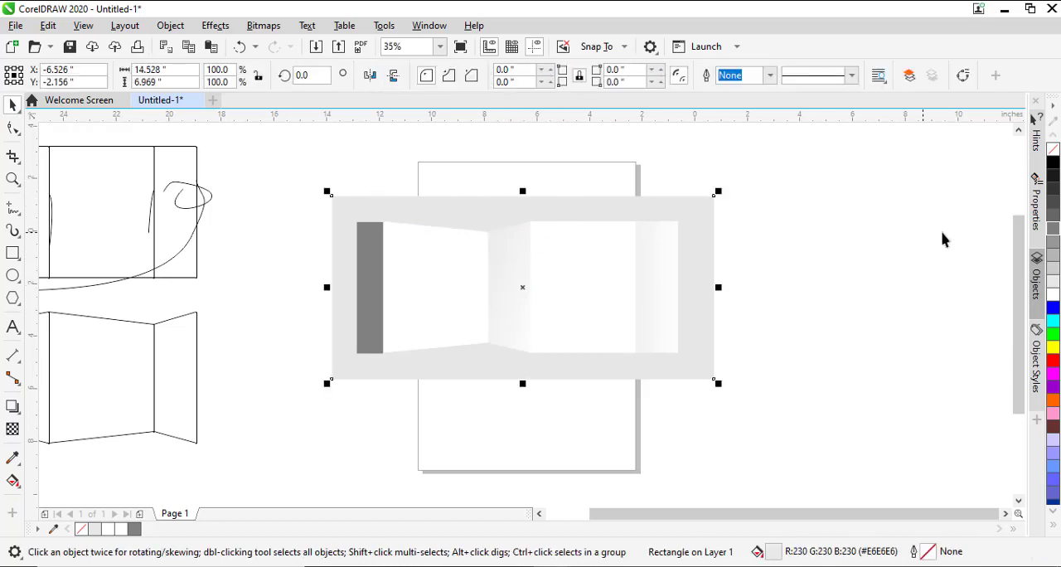
left_click(1055, 213)
left_click(791, 290)
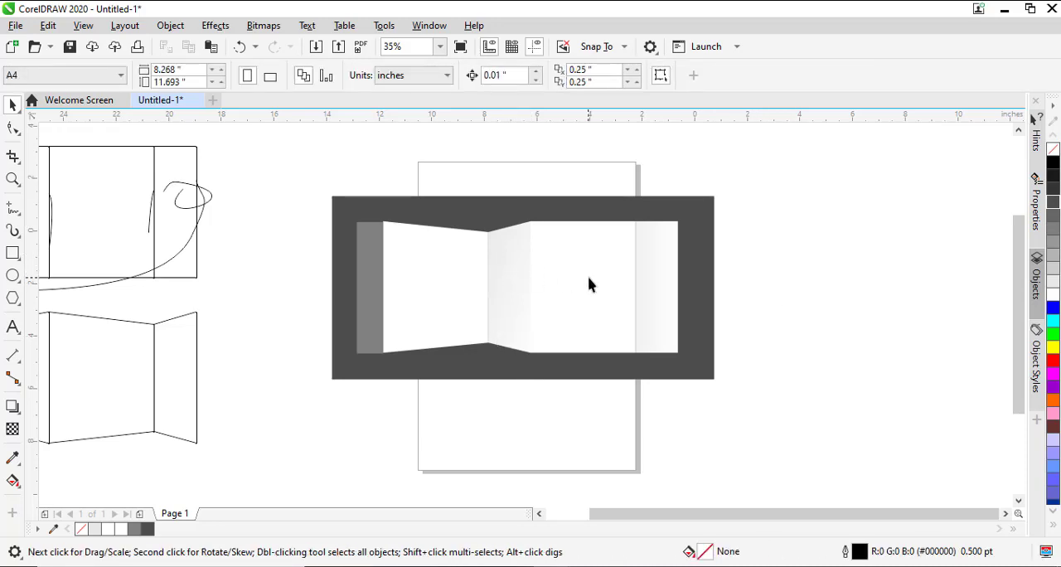
left_click(633, 287)
left_click_drag(643, 287, 439, 306)
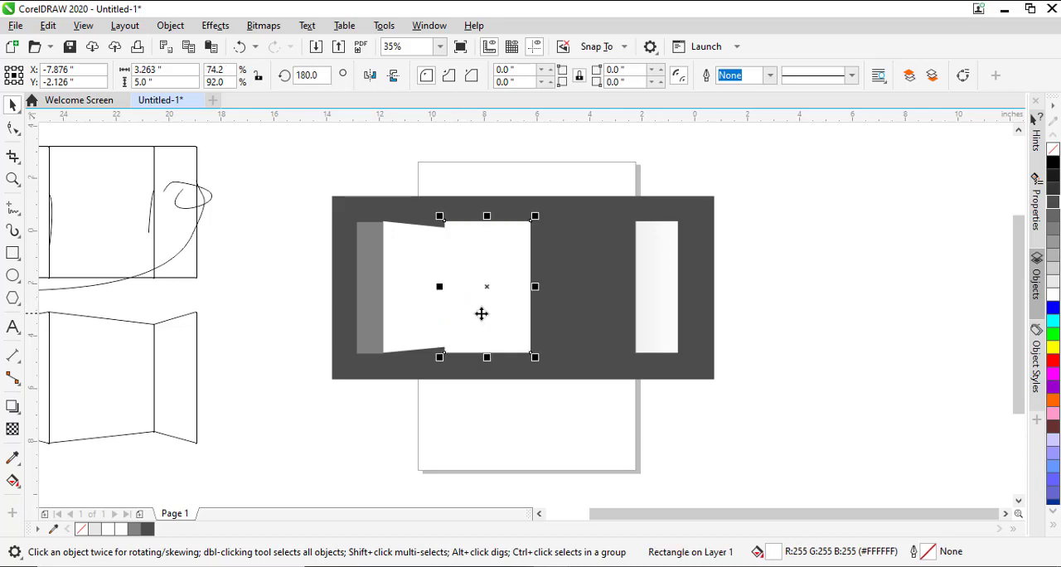
key("ctrl+z")
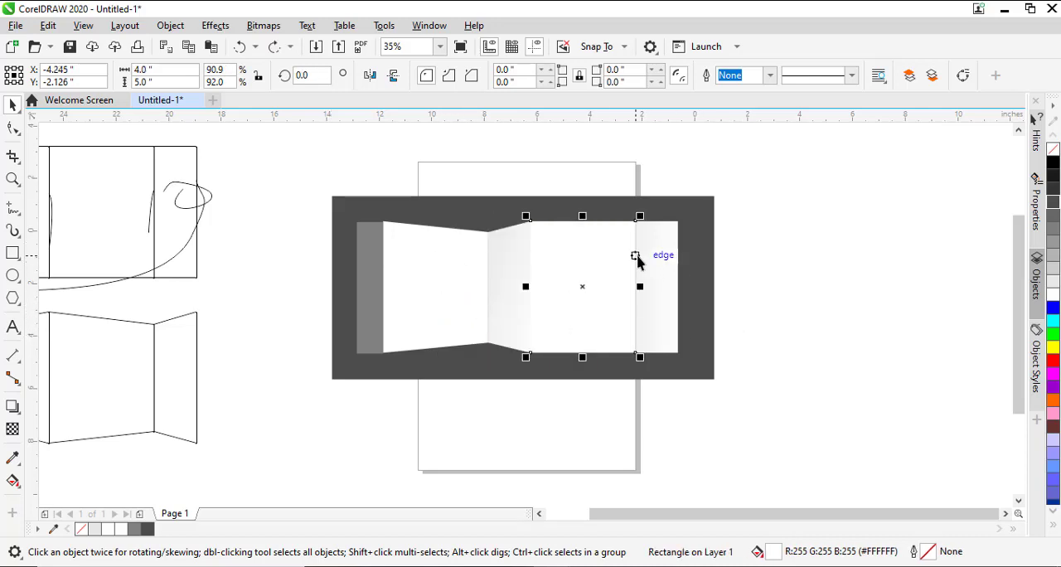
- Move the shared corner nodes of the second wide panel and narrow end panel outward at top and bottom to flare that fold
left_click(663, 254, "shift")
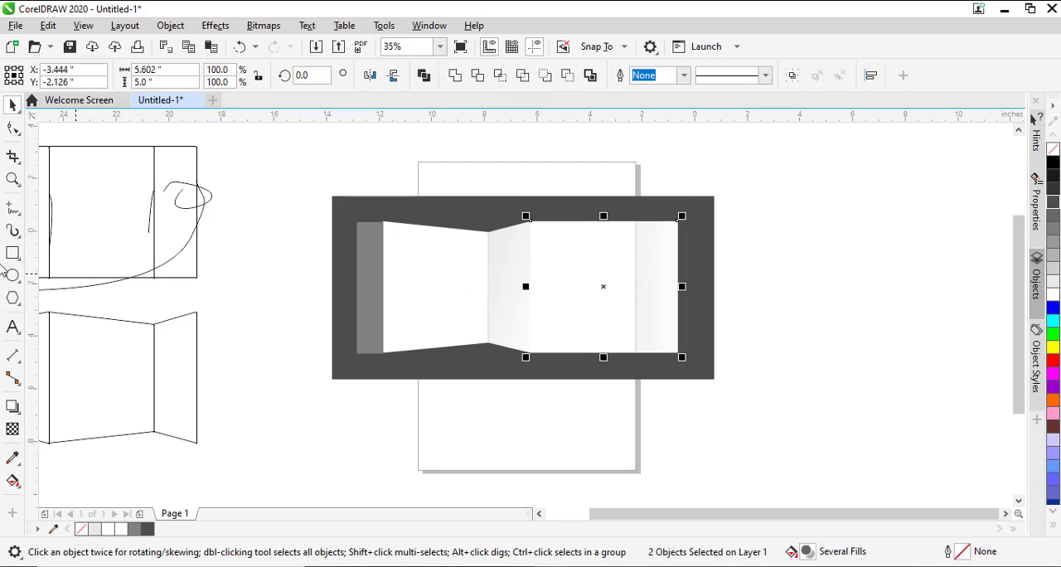
left_click(13, 127)
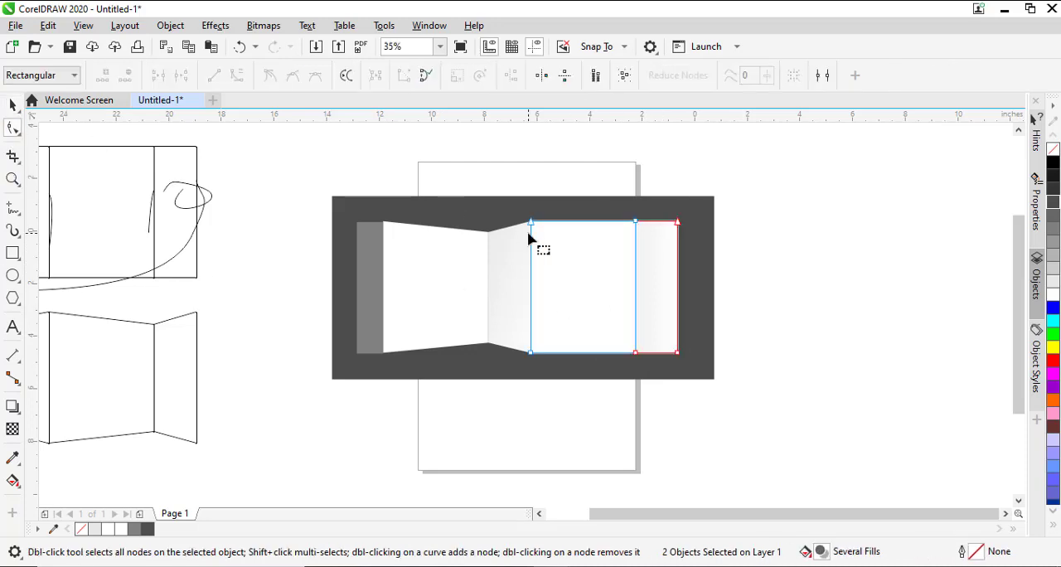
left_click_drag(613, 242, 636, 205)
left_click_drag(621, 379, 637, 336)
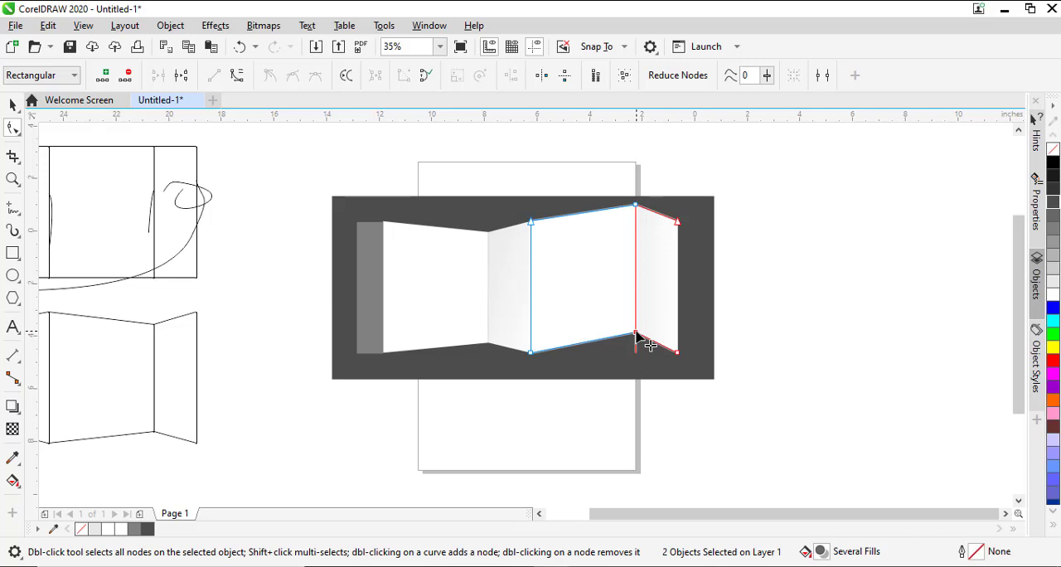
left_click_drag(637, 335, 636, 367)
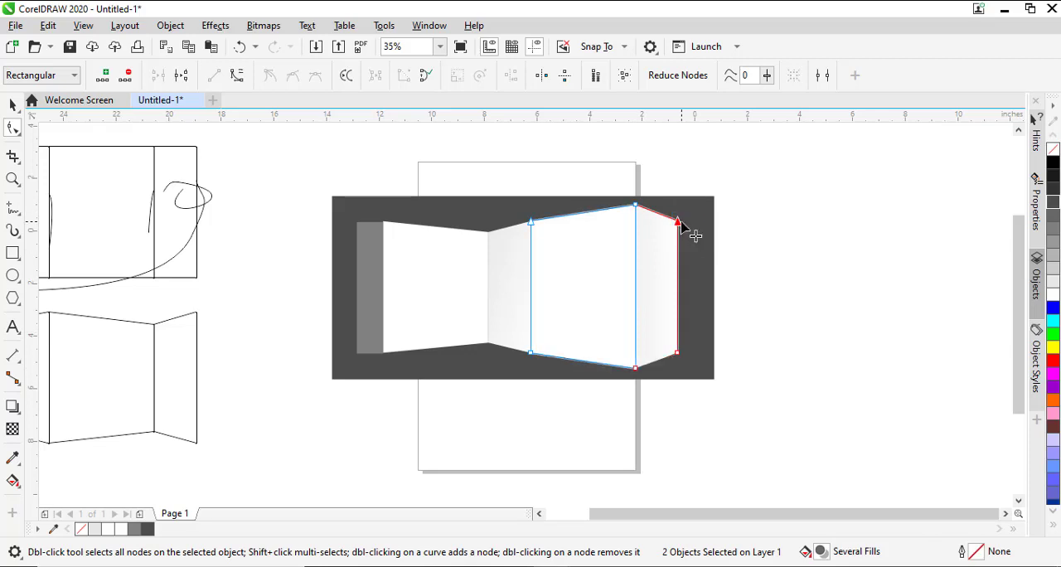
- Move the narrow end panel's outer corner nodes upward and downward so its free edge becomes taller
left_click_drag(680, 222, 678, 185)
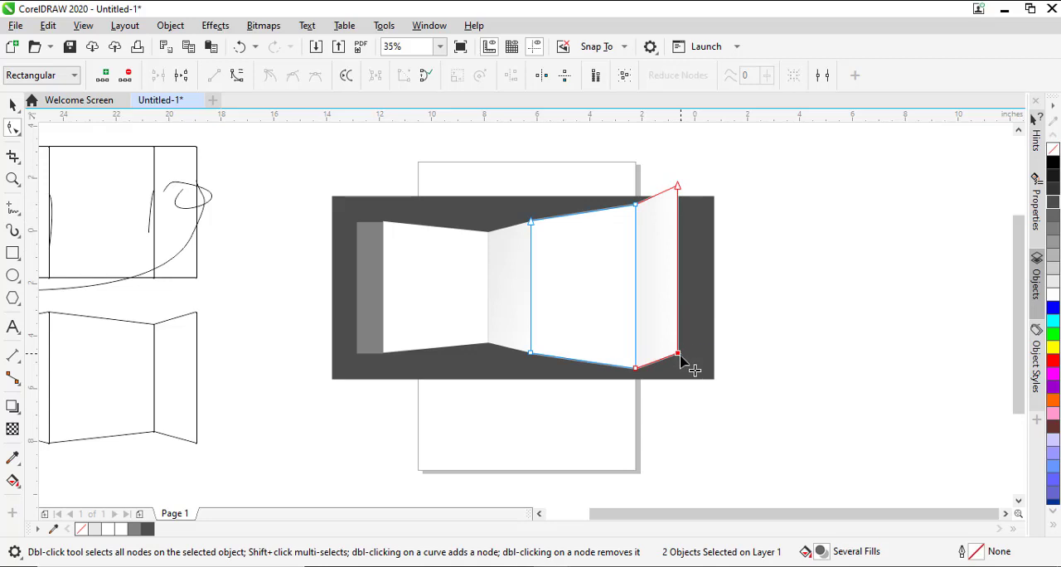
left_click_drag(681, 355, 683, 378)
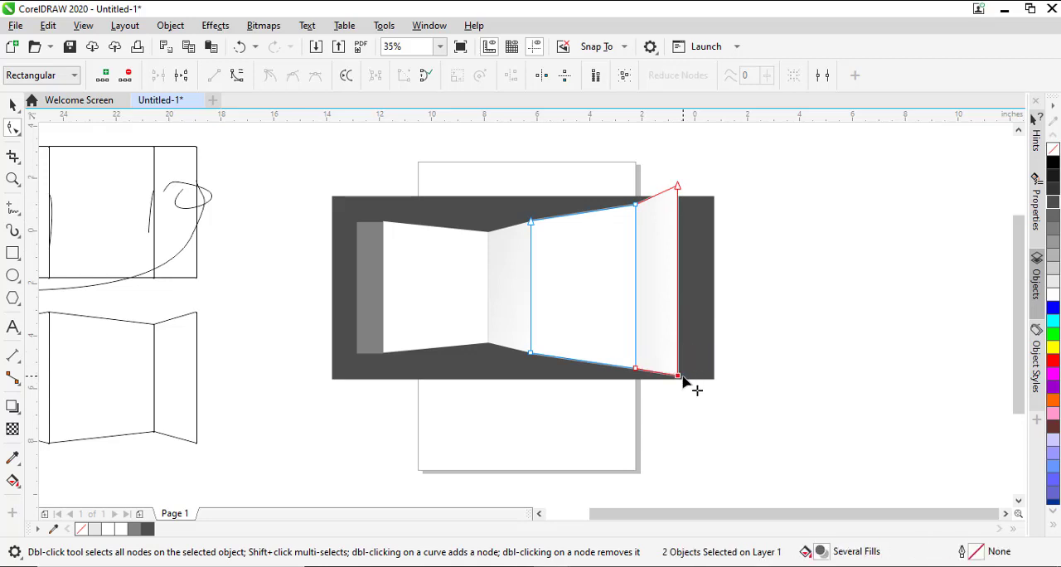
key("space")
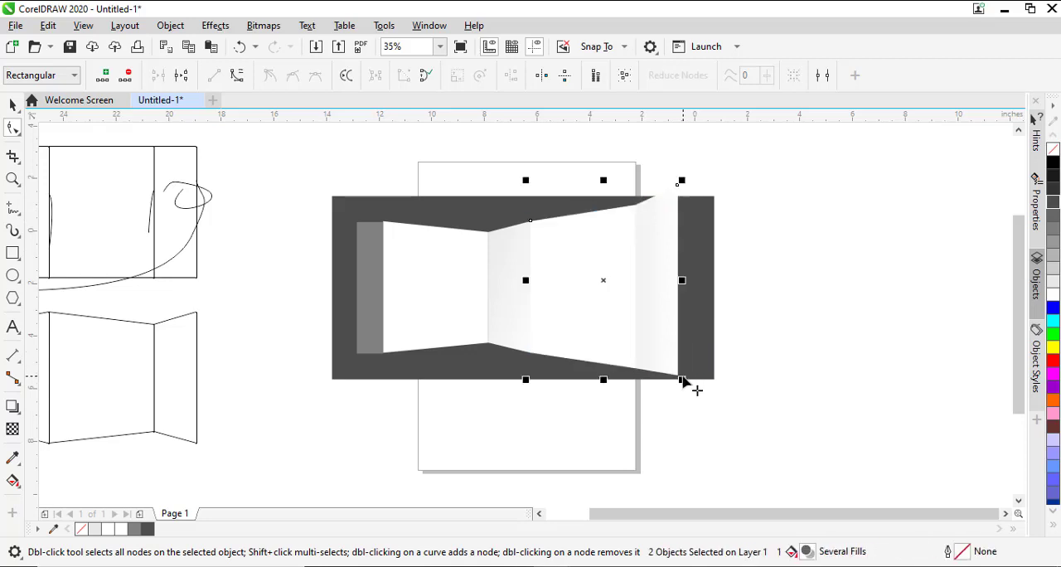
- Mirror a copy of the flared wide panel across its inner edge, about 4.28 inches wide, and fill it with 50% Black
left_click(587, 336)
left_click(596, 326)
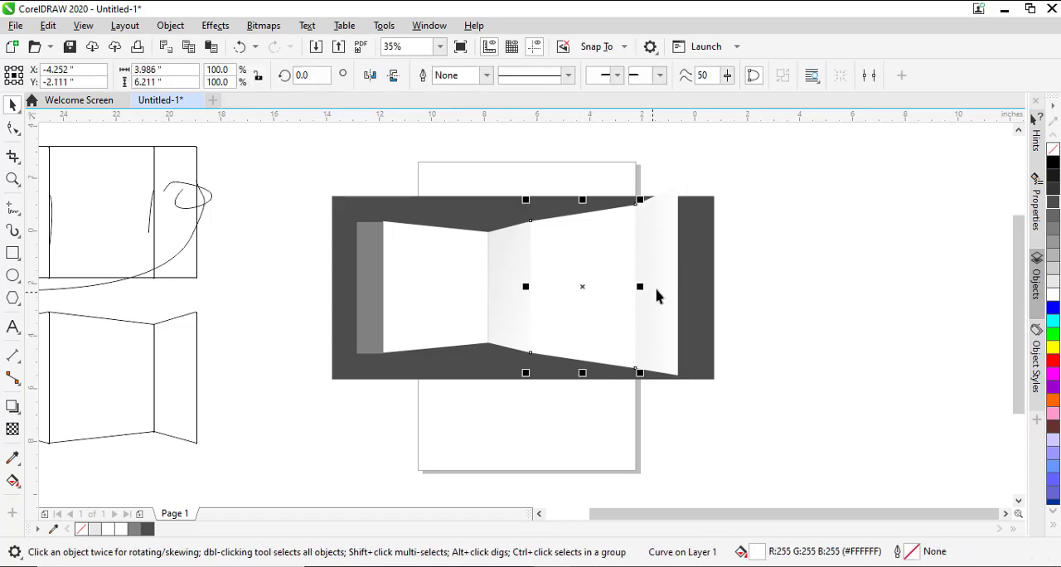
left_click_drag(641, 286, 419, 303)
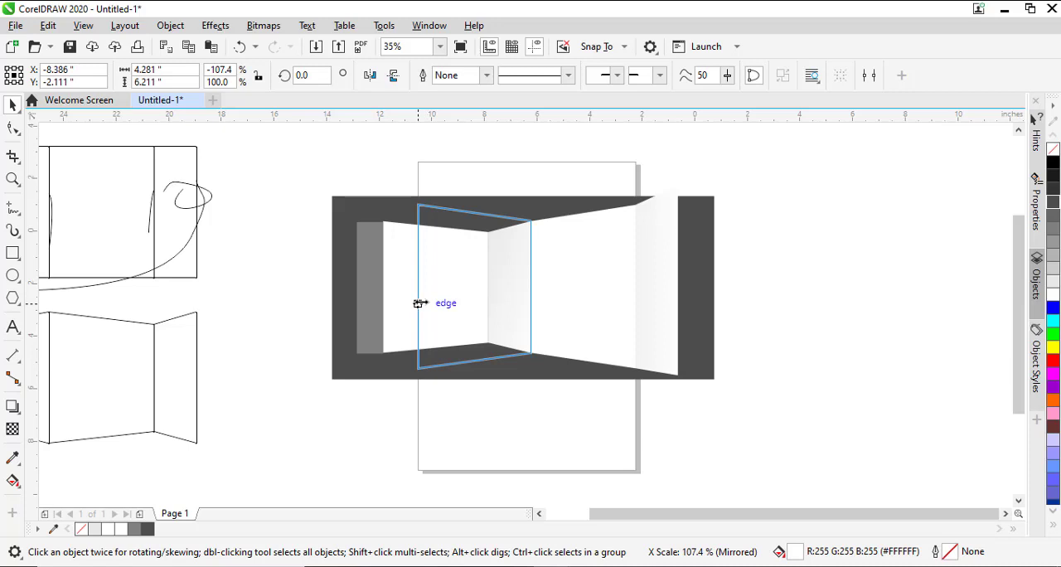
left_click_drag(419, 304, 420, 302)
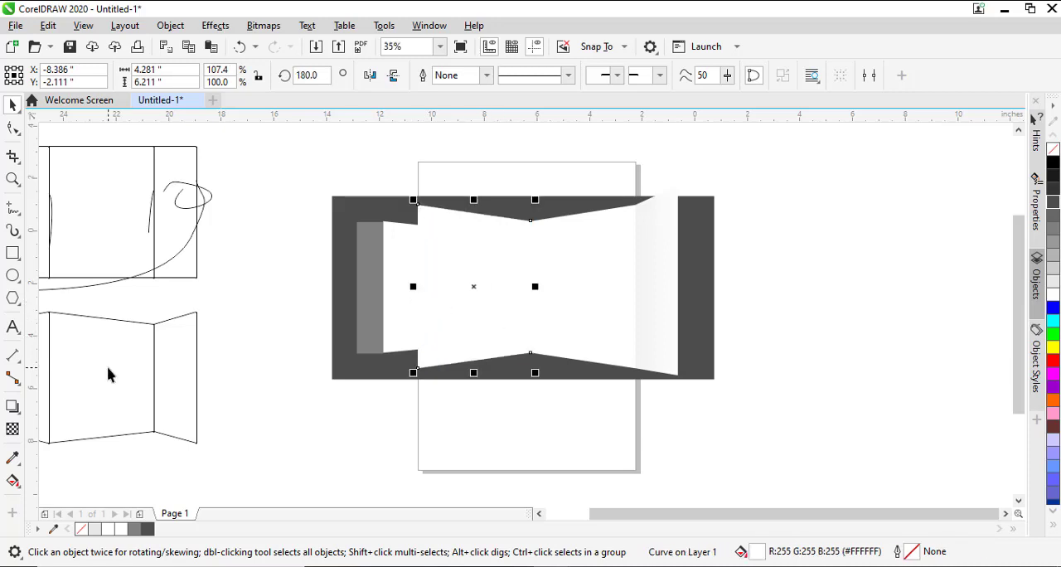
- Apply a uniform transparency of 50 to the mirrored grey panel
left_click(13, 429)
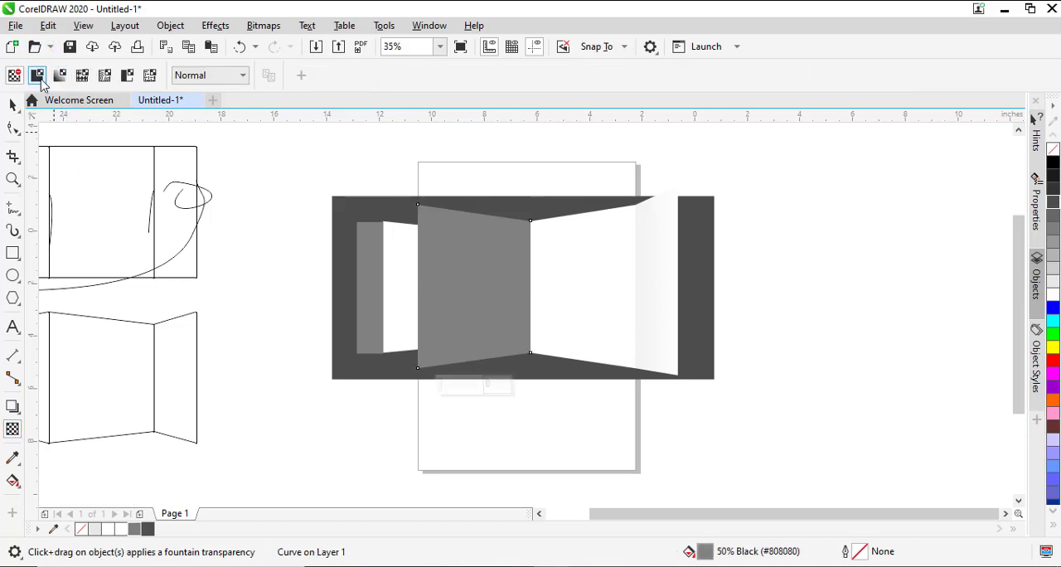
left_click(38, 76)
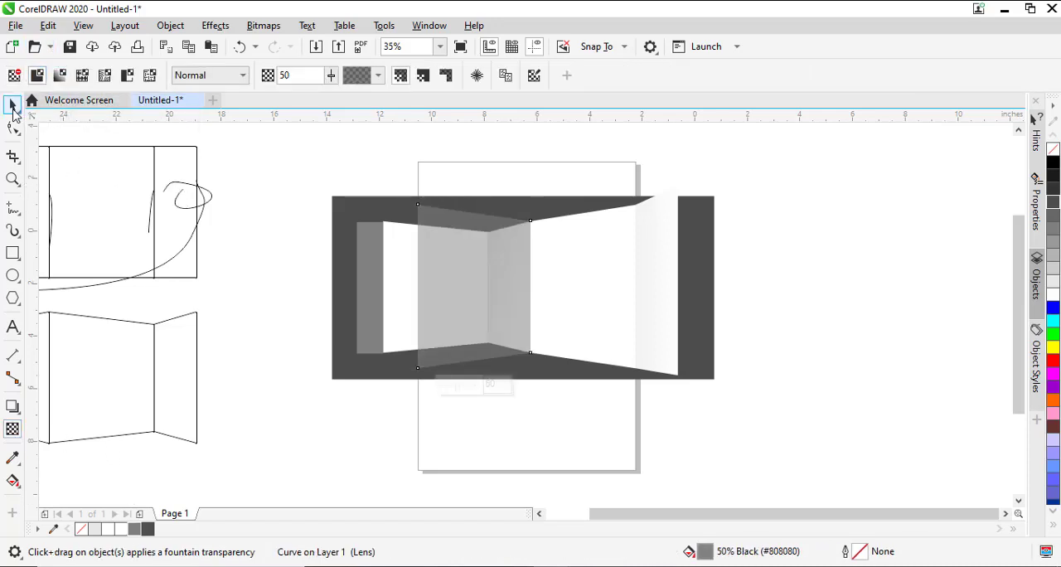
left_click(12, 104)
left_click(312, 202)
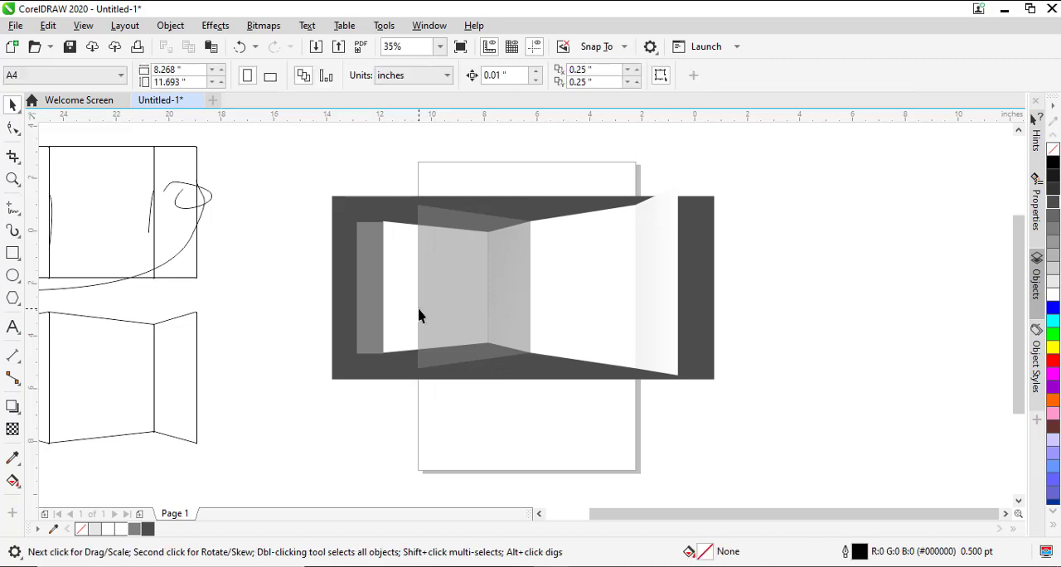
left_click(660, 291)
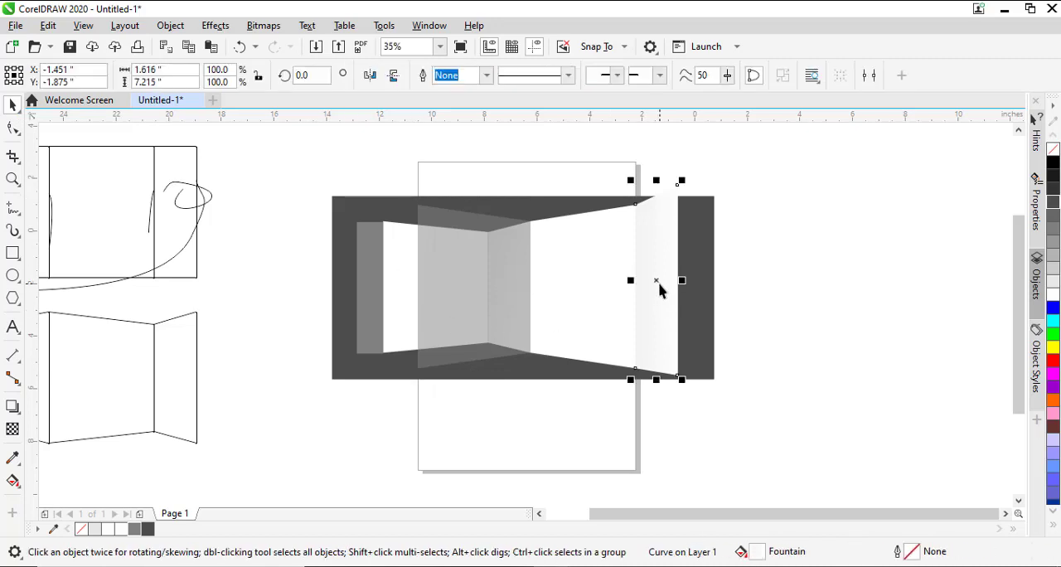
left_click(448, 308)
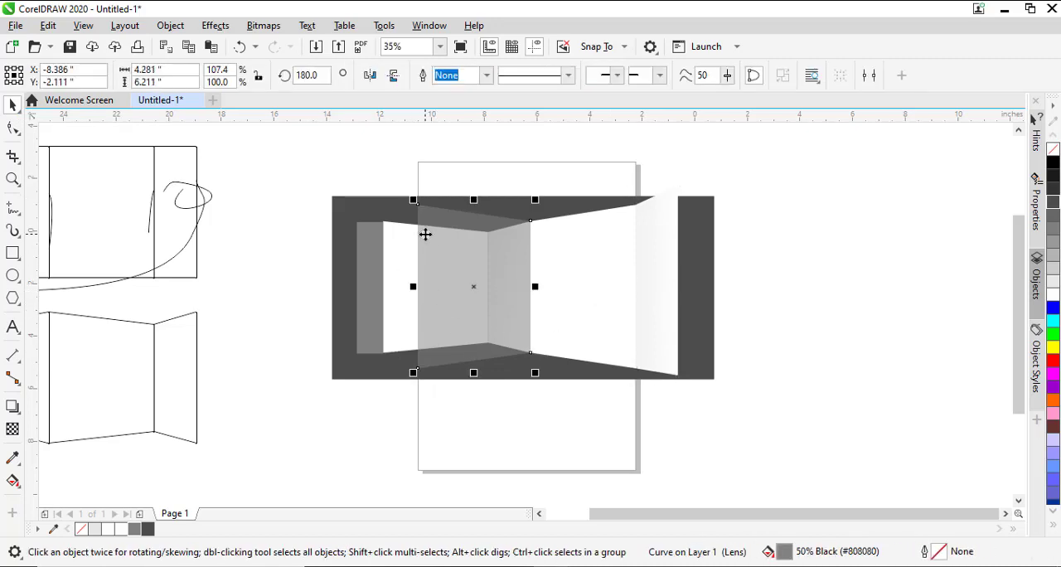
left_click(379, 280)
left_click(303, 261)
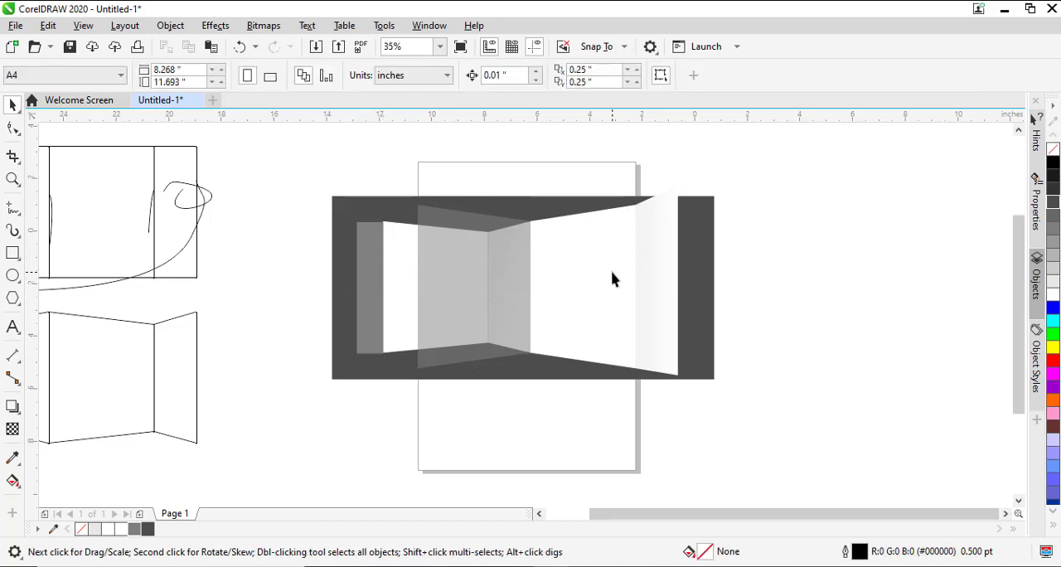
- Place a copy of the narrow end panel between the glue flap and transparent panel, resized to about 1.52 by 6.25 inches
left_click(665, 276)
left_click_drag(683, 280, 393, 288)
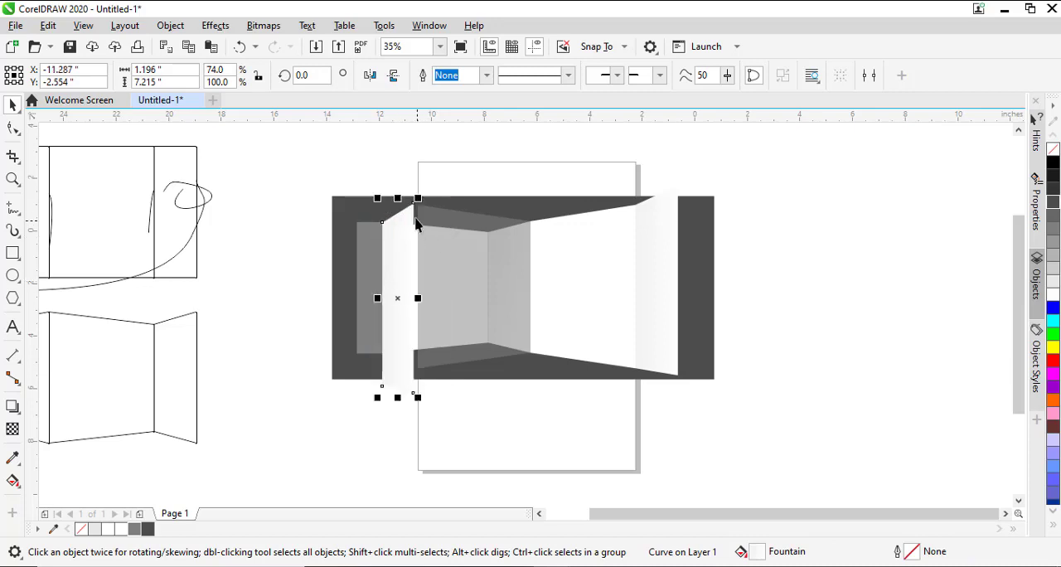
mouse_move(398, 386)
left_mouse_down()
mouse_move(399, 404)
mouse_move(404, 378)
left_mouse_up()
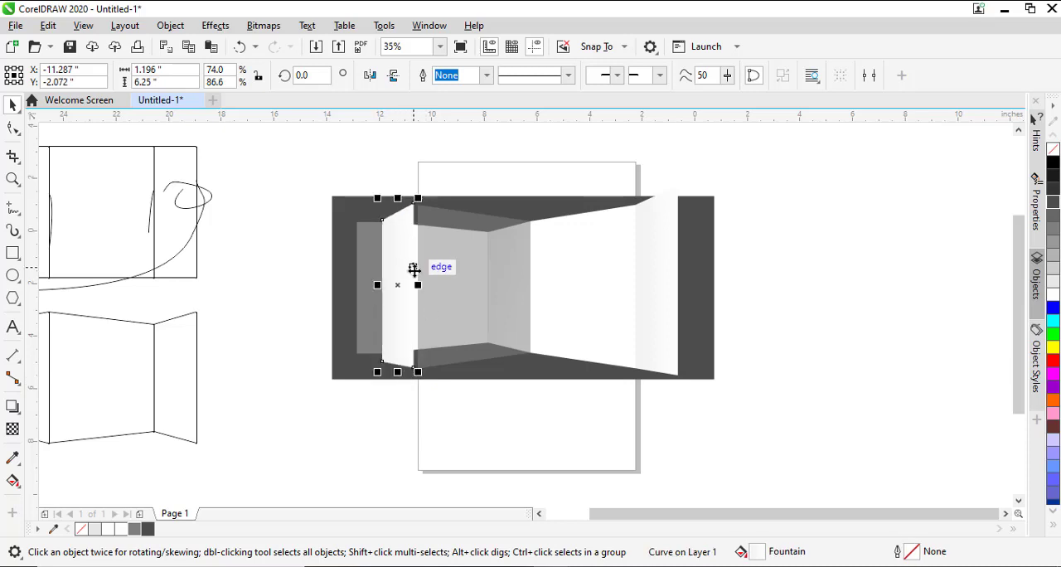
left_click_drag(416, 284, 427, 298)
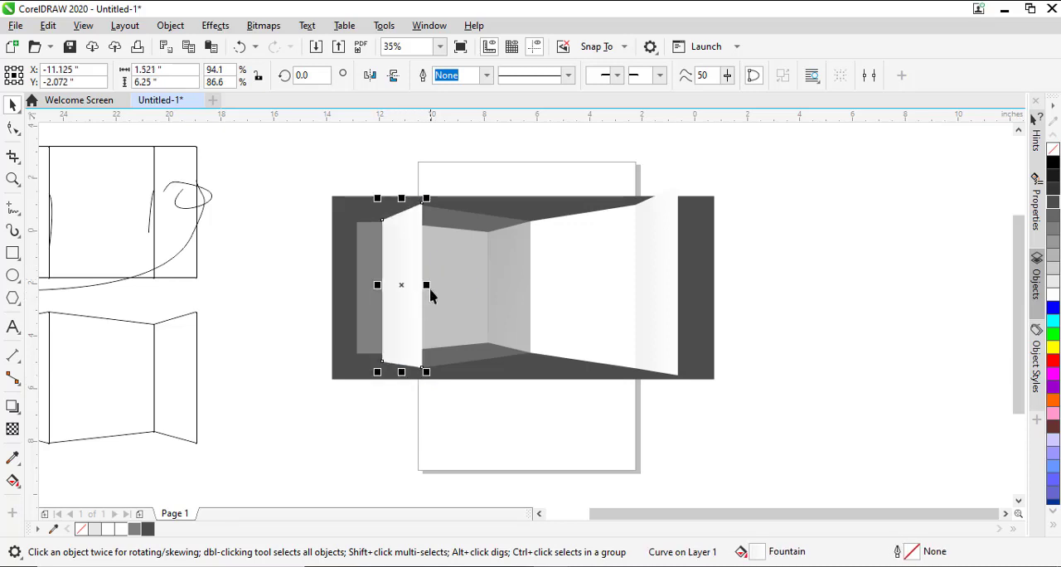
- Apply a uniform transparency of 50 to the copied narrow side panel
left_click(13, 430)
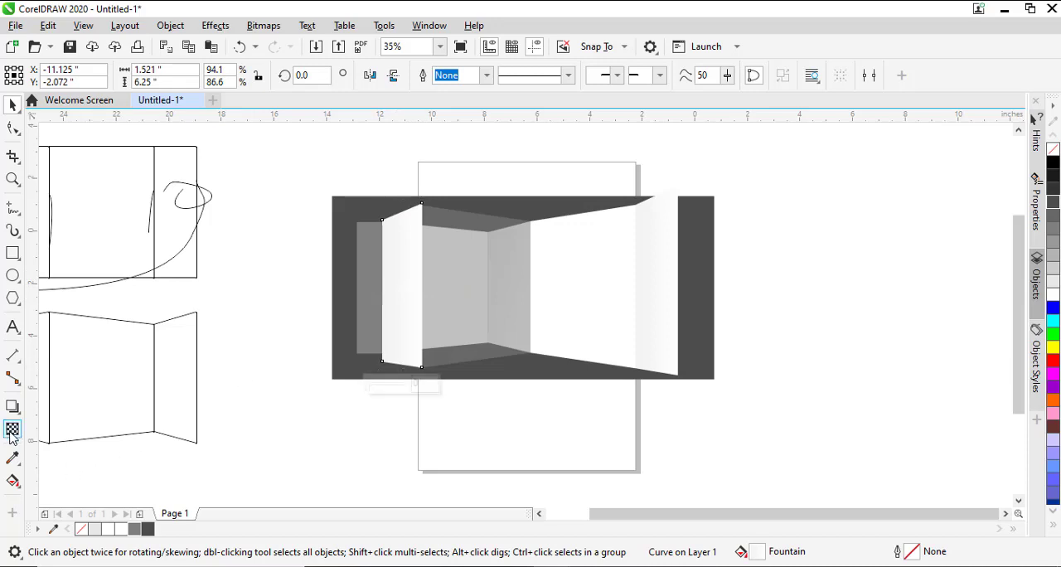
left_click(37, 75)
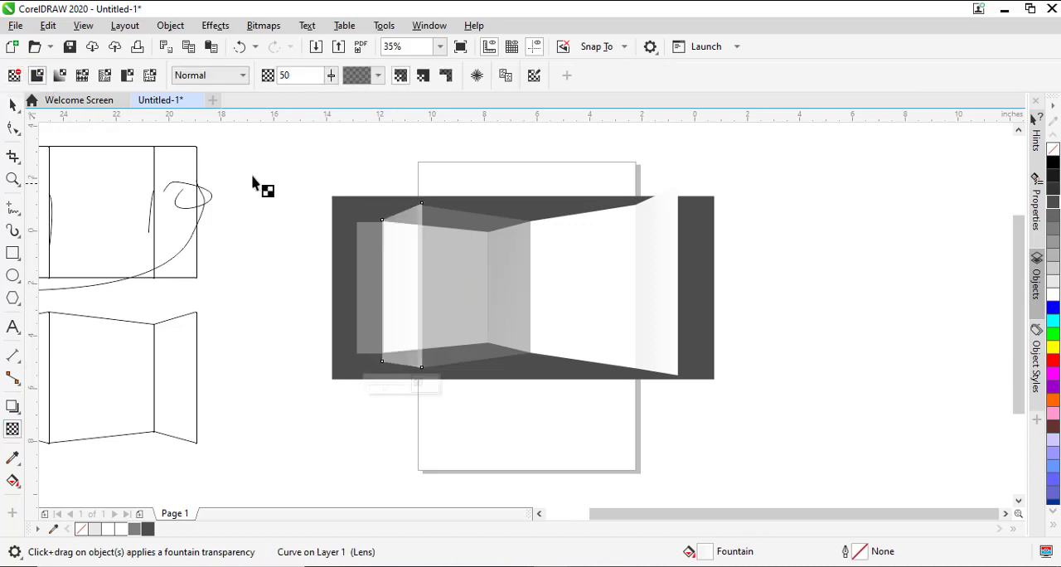
left_click(12, 105)
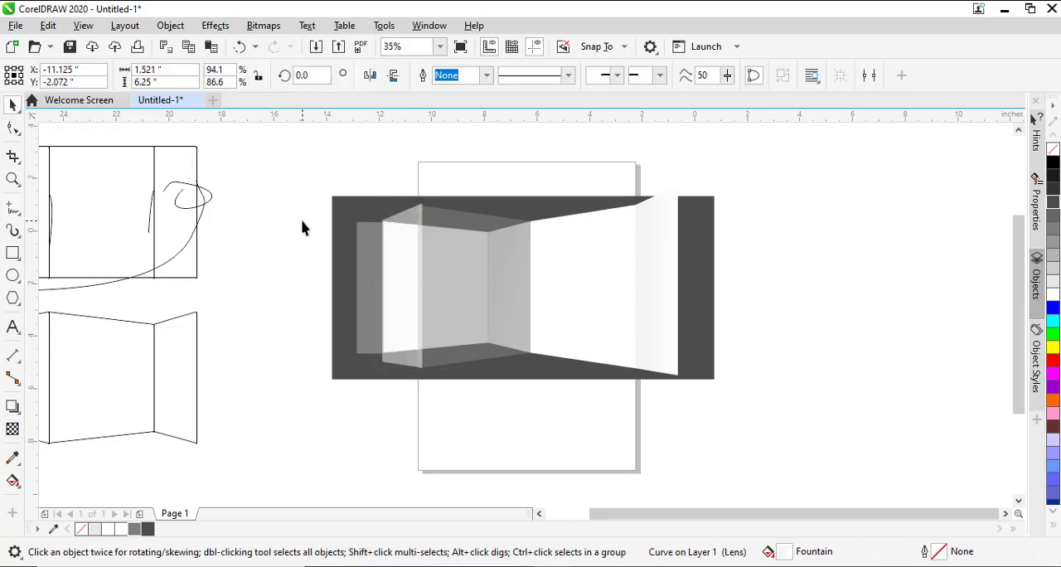
- Flip the glue flap inward across its inner edge, making it about 0.72 inches wide
left_click(369, 267)
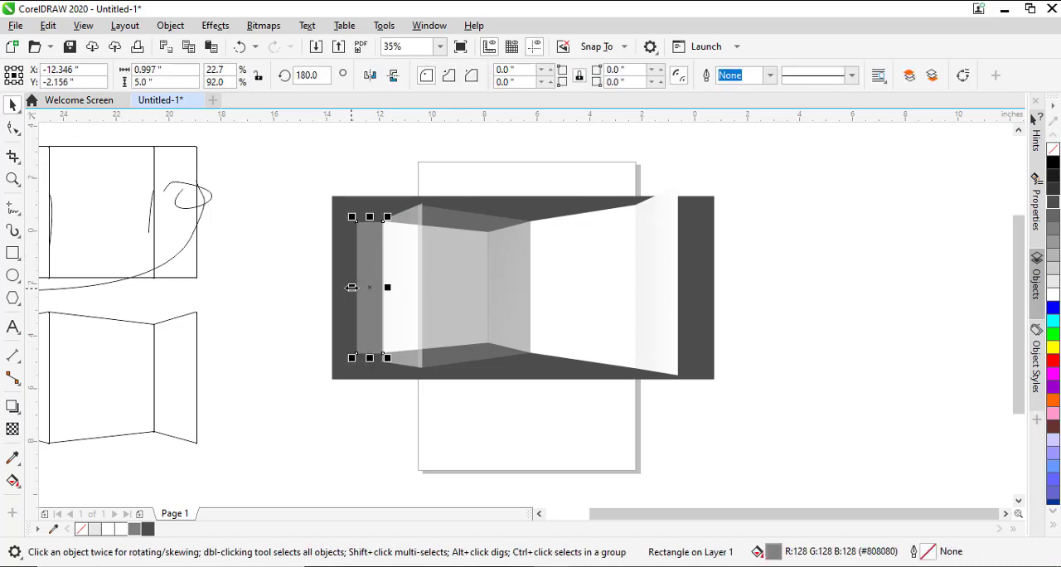
left_click_drag(351, 288, 402, 286)
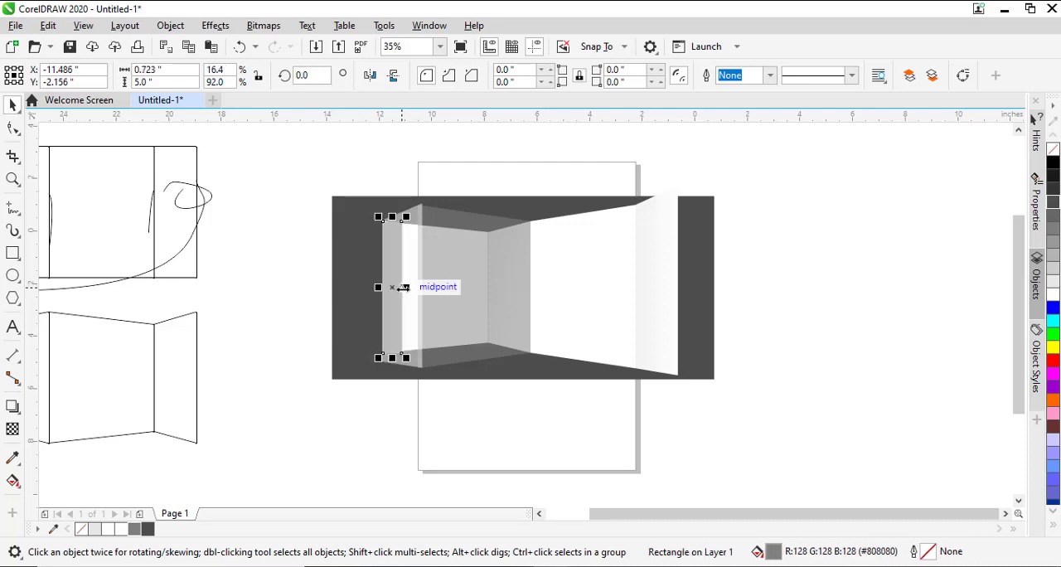
left_click(287, 315)
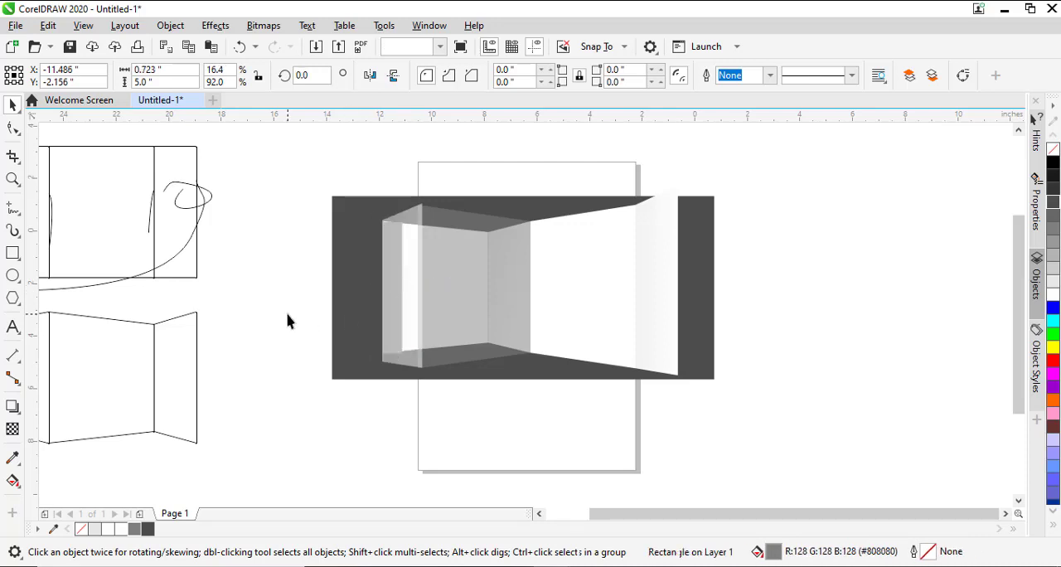
- Fill the transparent narrow side panel with near-black grey
left_click(408, 220)
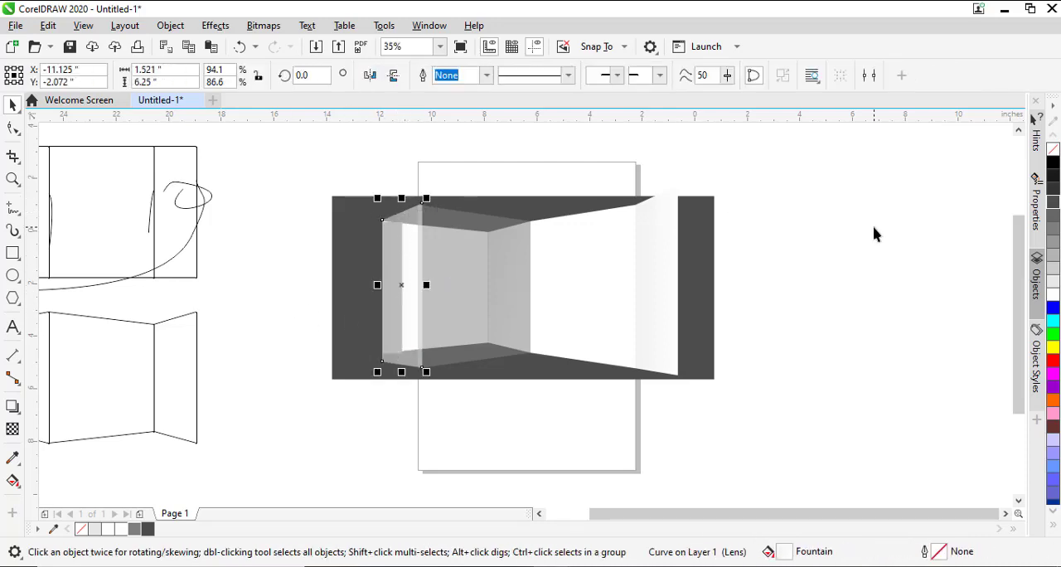
left_click(1055, 175)
left_click(394, 403)
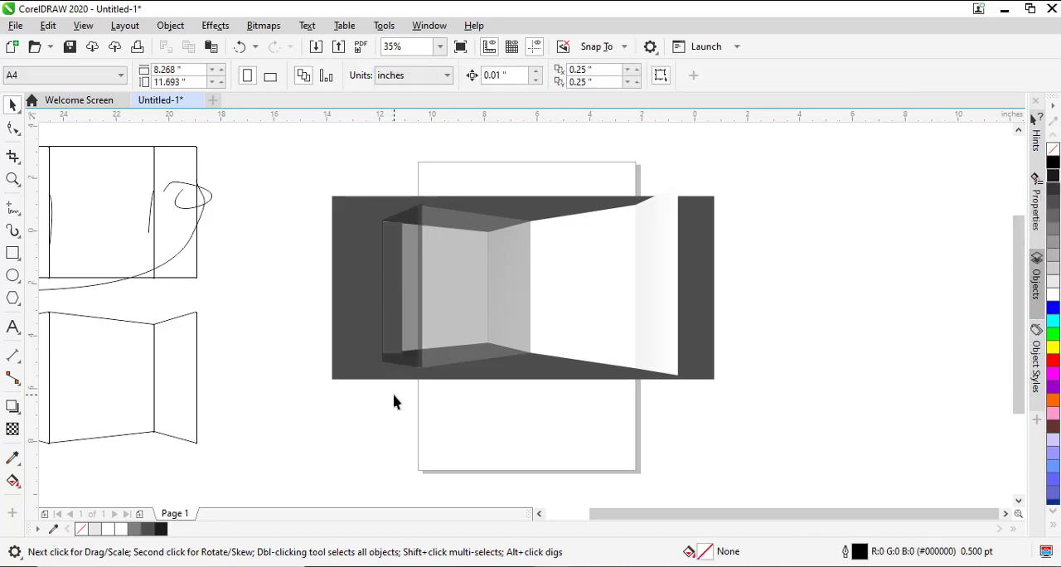
- Move the white wide panel and narrow end panel together about 2.5 inches to the right, away from the folded box
left_click(621, 286)
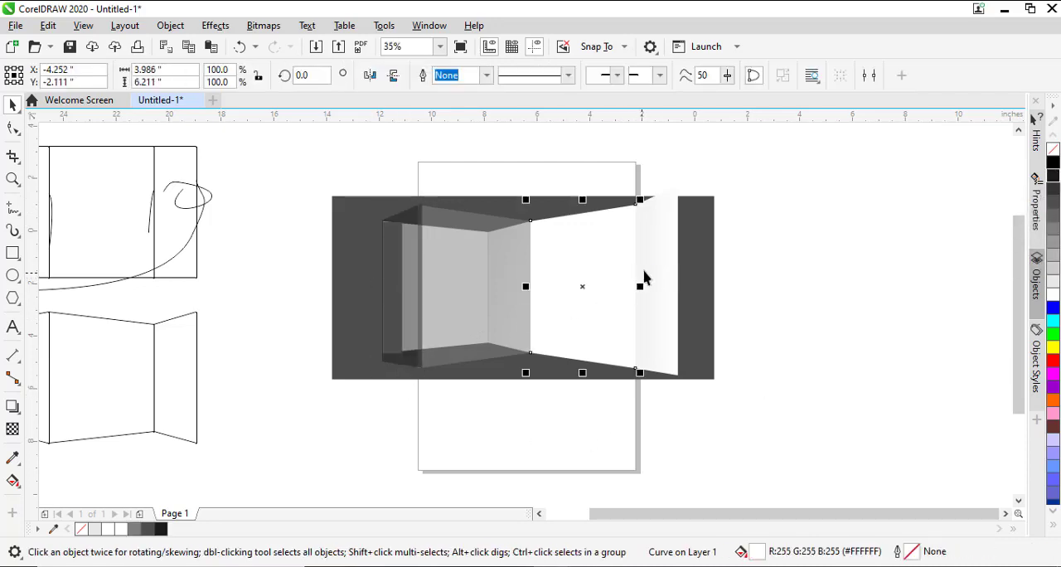
left_click(646, 282, "shift")
left_click_drag(583, 276, 648, 275)
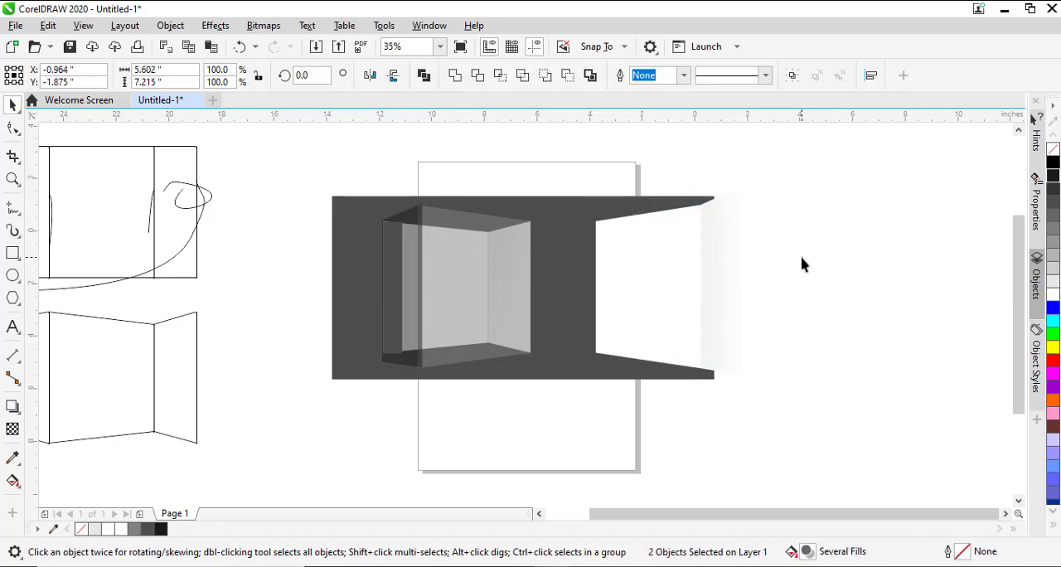
left_click(805, 263)
- Stretch the dark grey background rectangle vertically from its centre to a height of about 10.45 inches
left_click(568, 357)
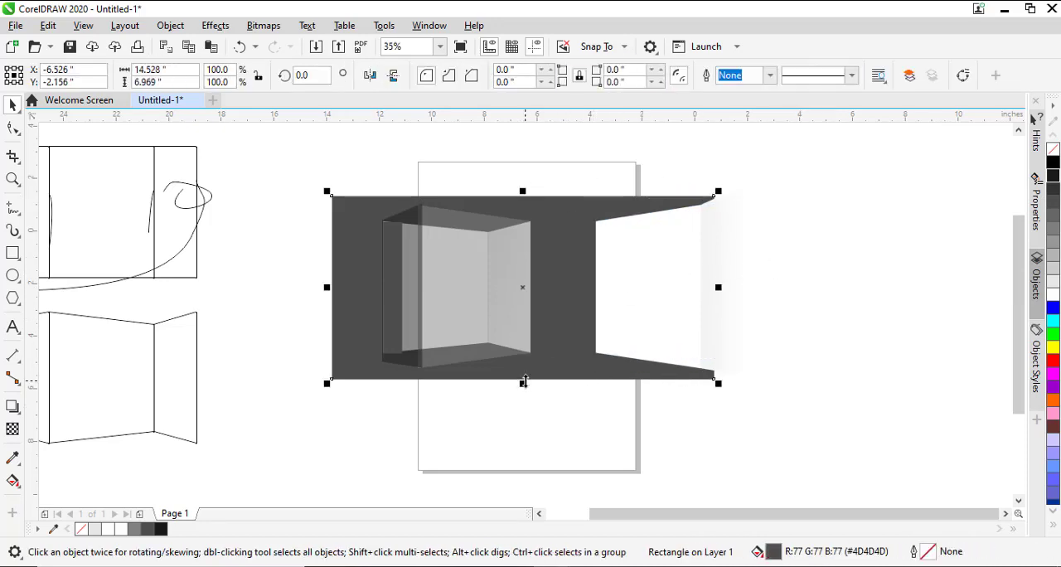
left_click_drag(524, 381, 524, 430)
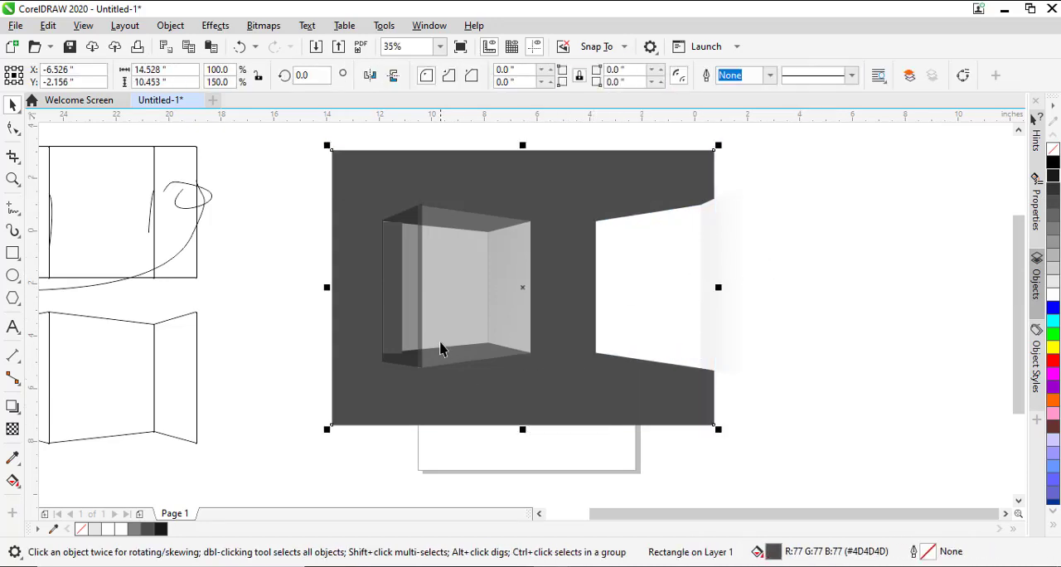
left_click(258, 287)
- Stretch the five folded box panels upward together to a height of about 7.83 inches
left_click_drag(287, 397, 548, 194)
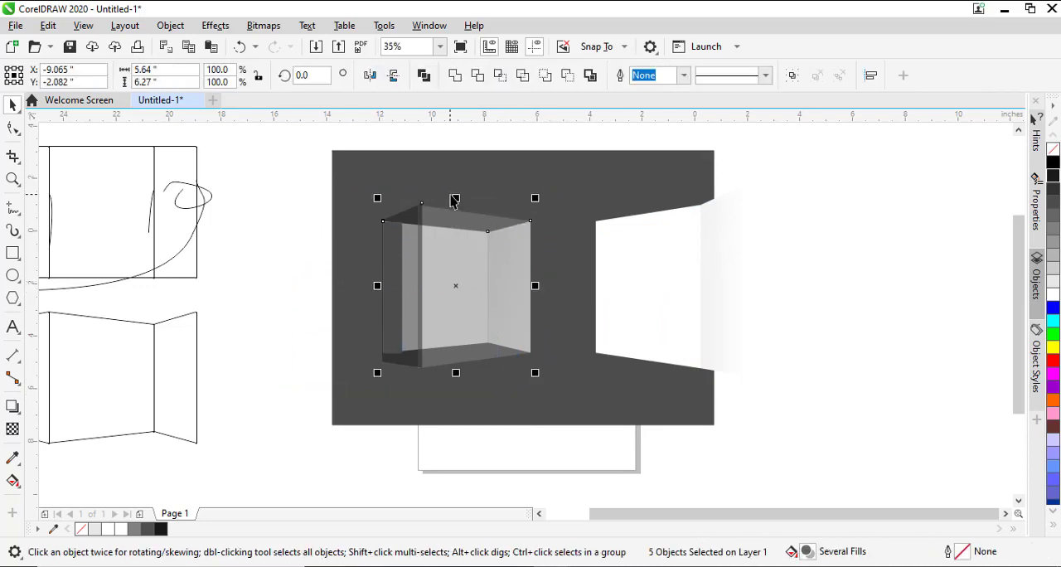
left_click_drag(457, 196, 455, 153)
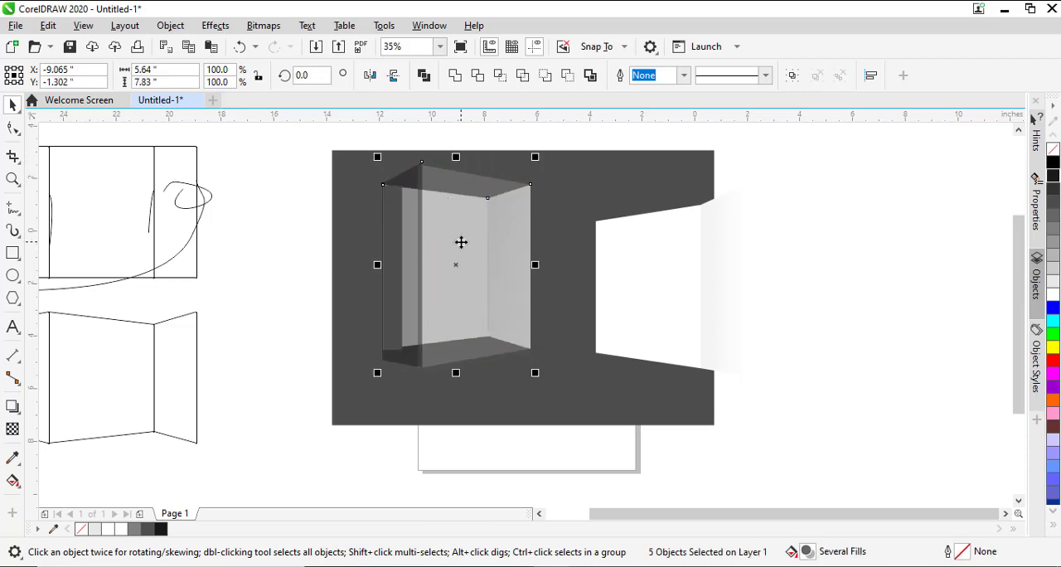
- Move the five folded box panels together down about 0.4 inches on the dark grey background
left_click_drag(461, 242, 461, 252)
left_click(302, 305)
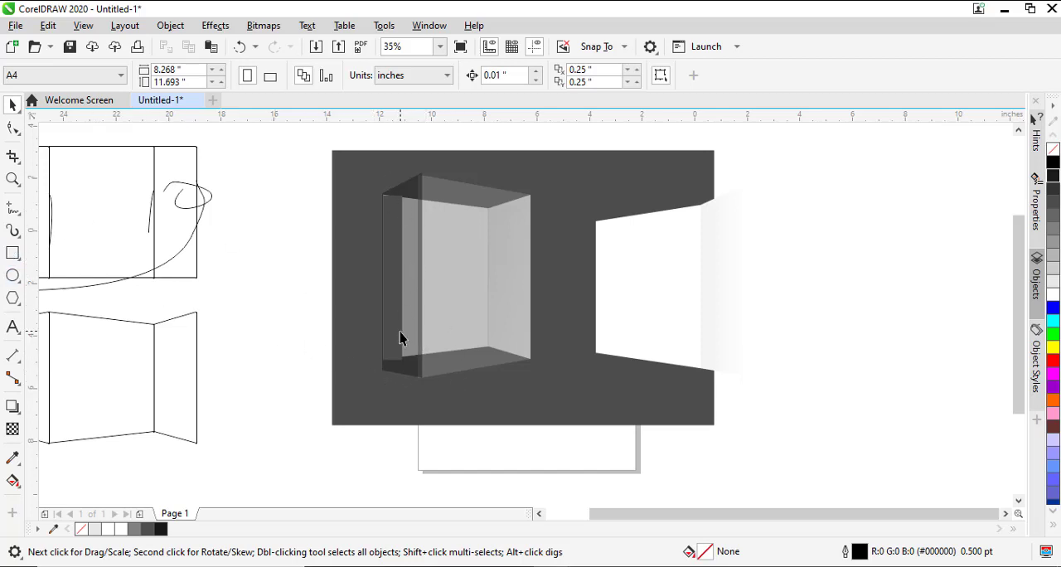
- Fill the folded box's two narrow side panels with red and its front wide panel with white
left_click(397, 232)
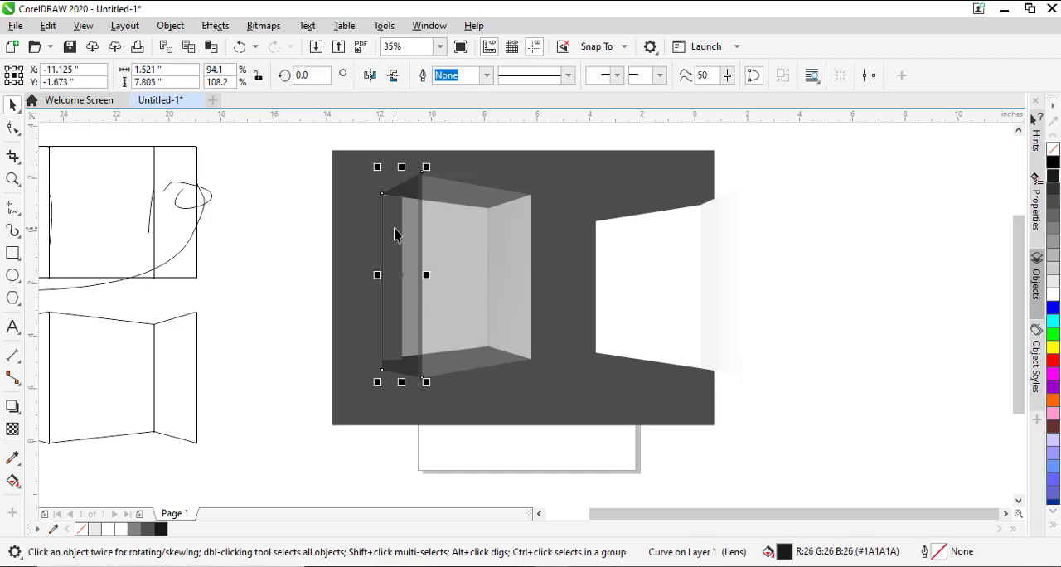
left_click(1054, 360)
left_click(519, 282)
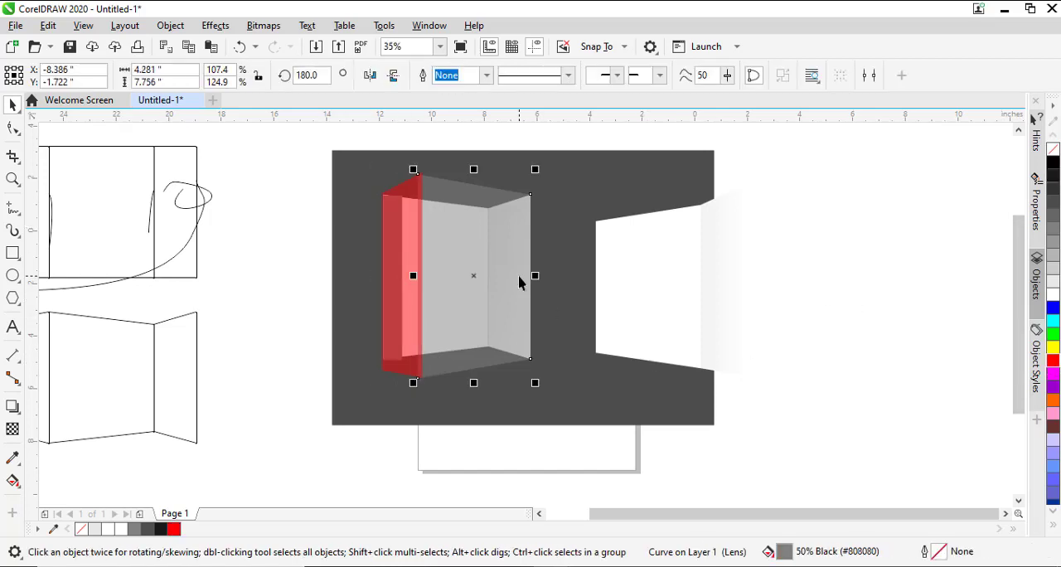
left_click(519, 282, "alt")
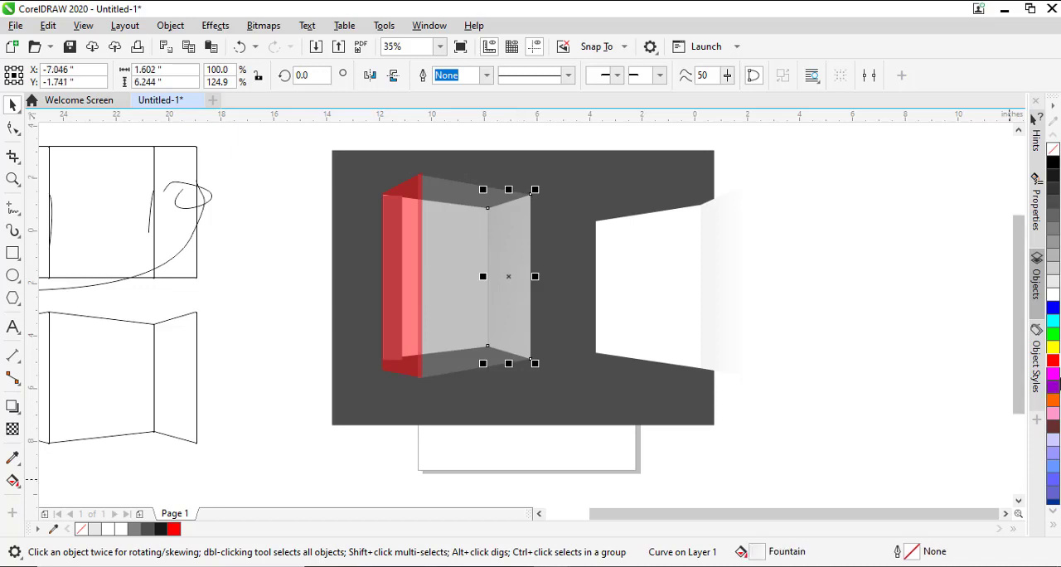
left_click(1053, 363)
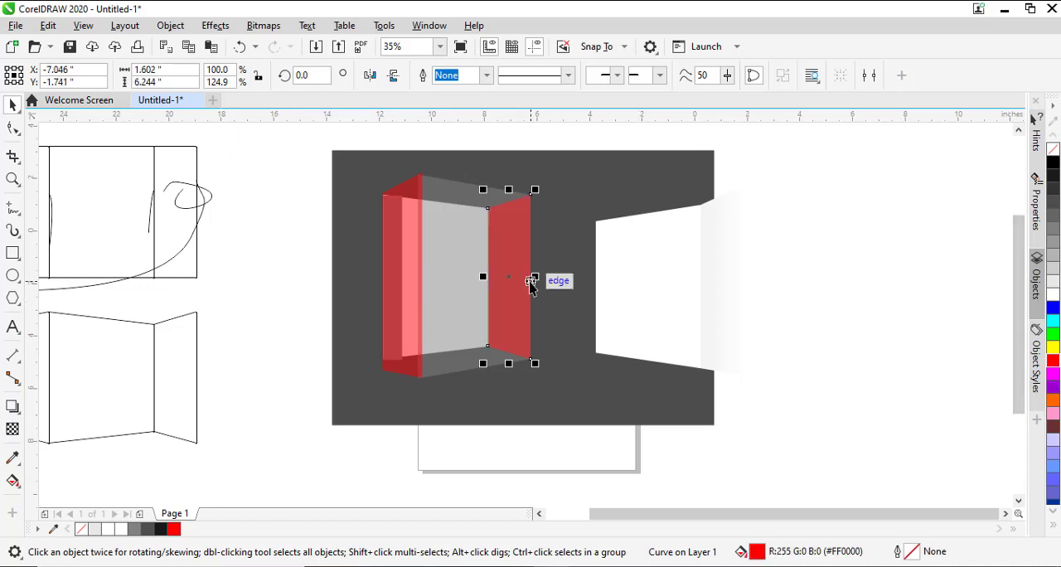
left_click(523, 467)
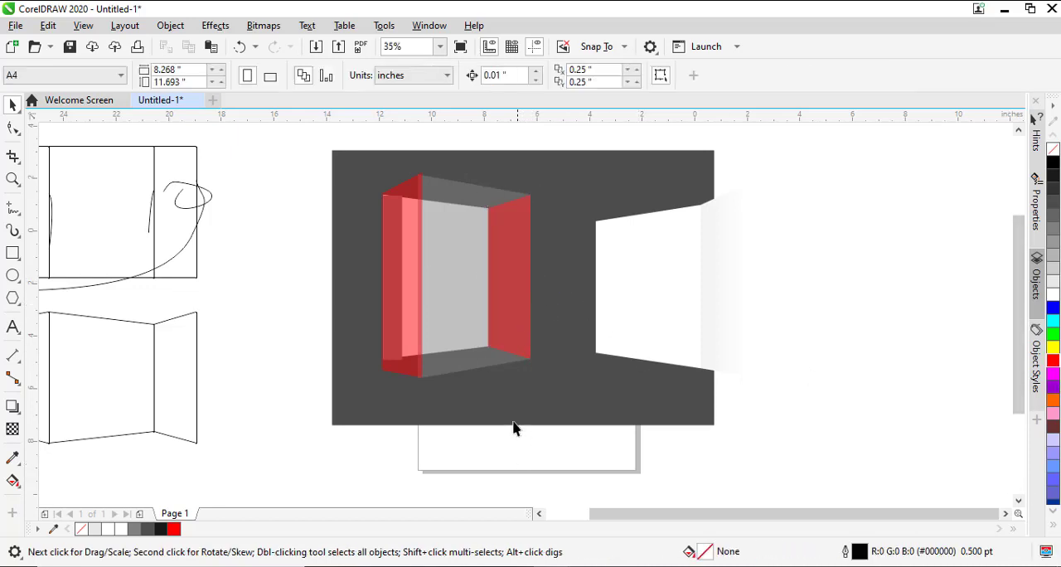
left_click(460, 362)
left_click(1055, 297)
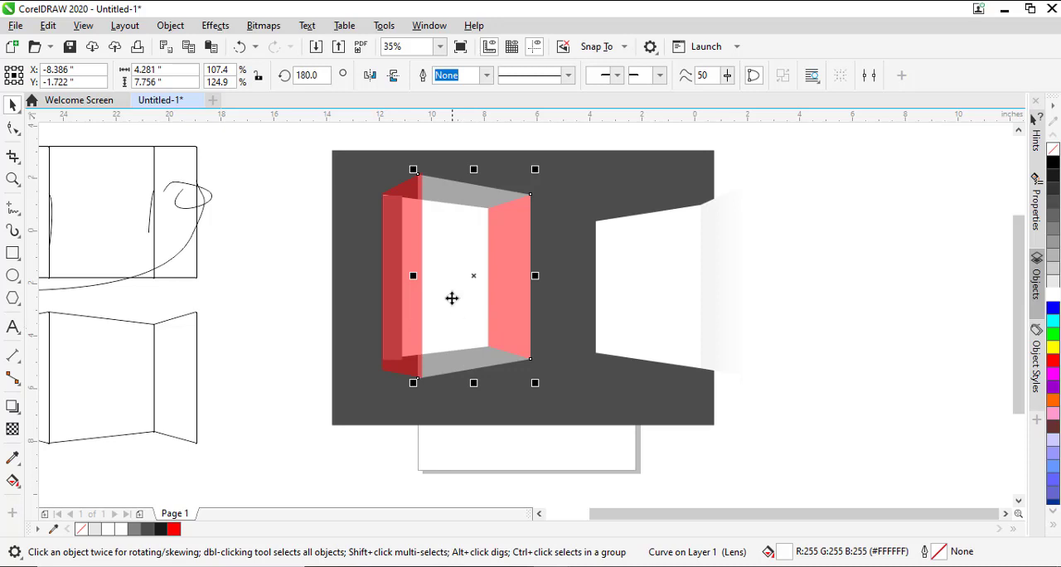
- Fill the folded box's back and front wide panels with orange (#FF6600)
left_click(446, 289)
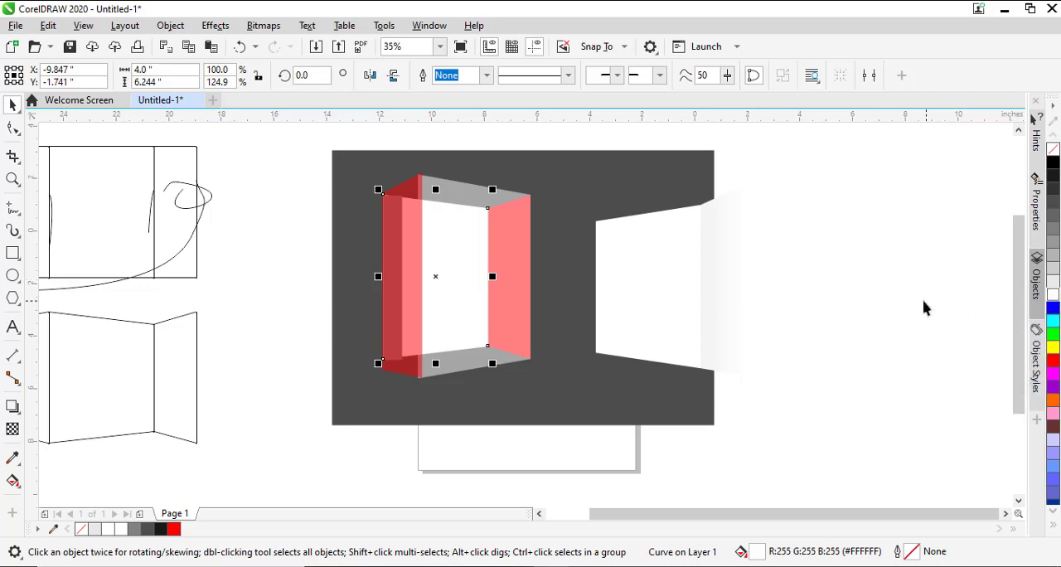
left_click(1054, 402)
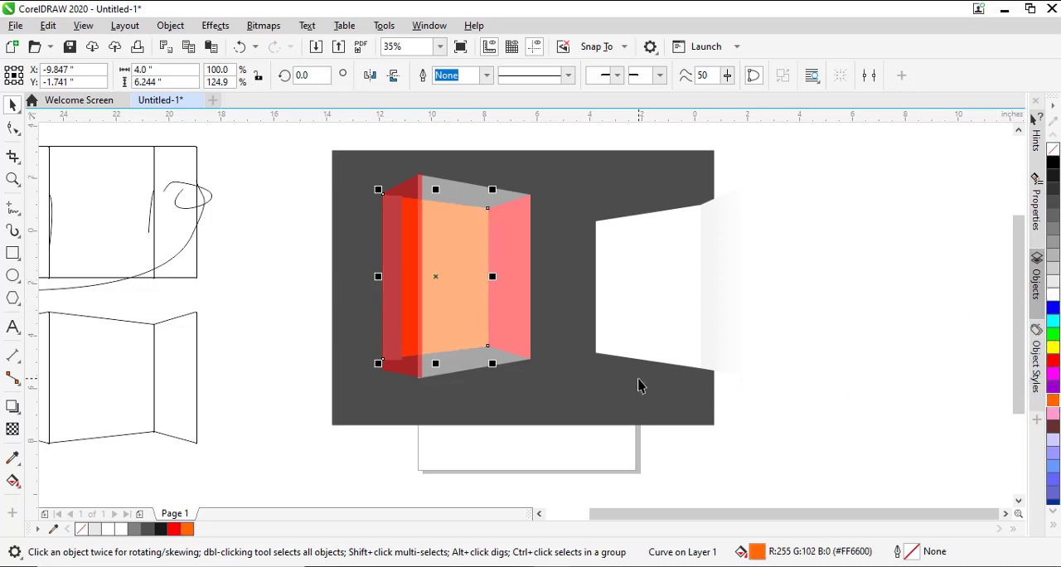
left_click(481, 321)
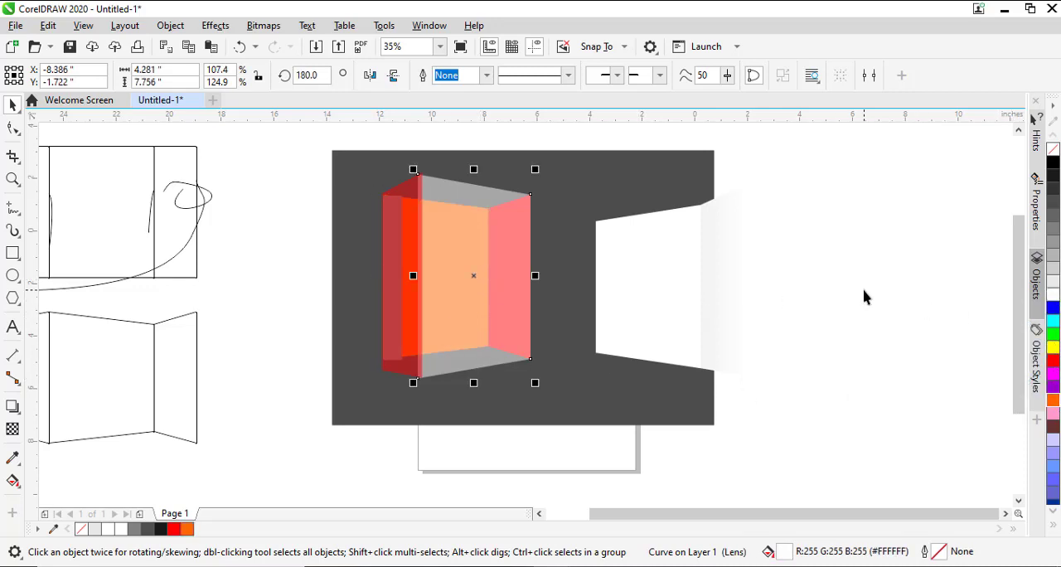
left_click(1054, 401)
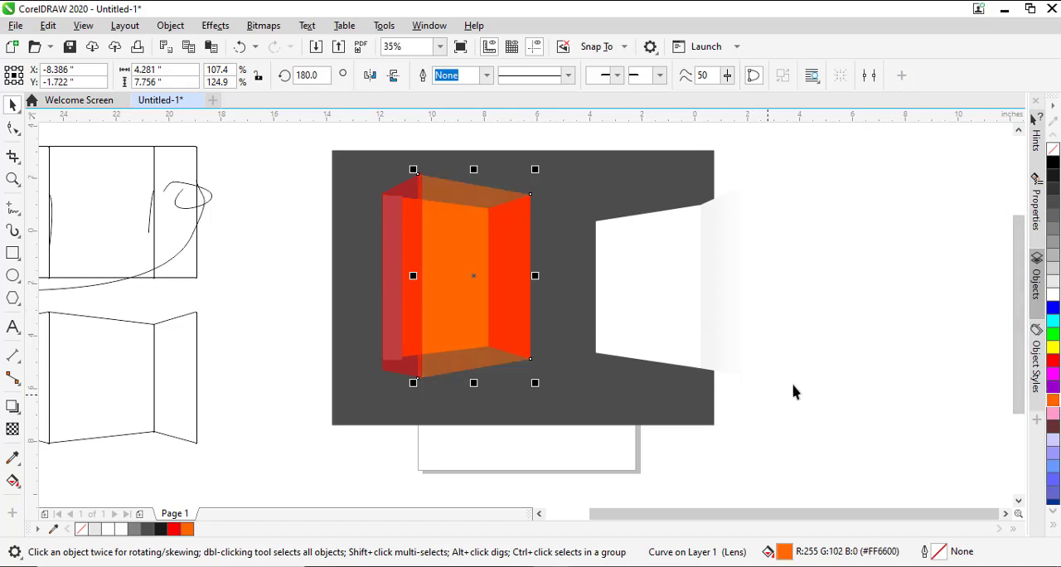
left_click(817, 368)
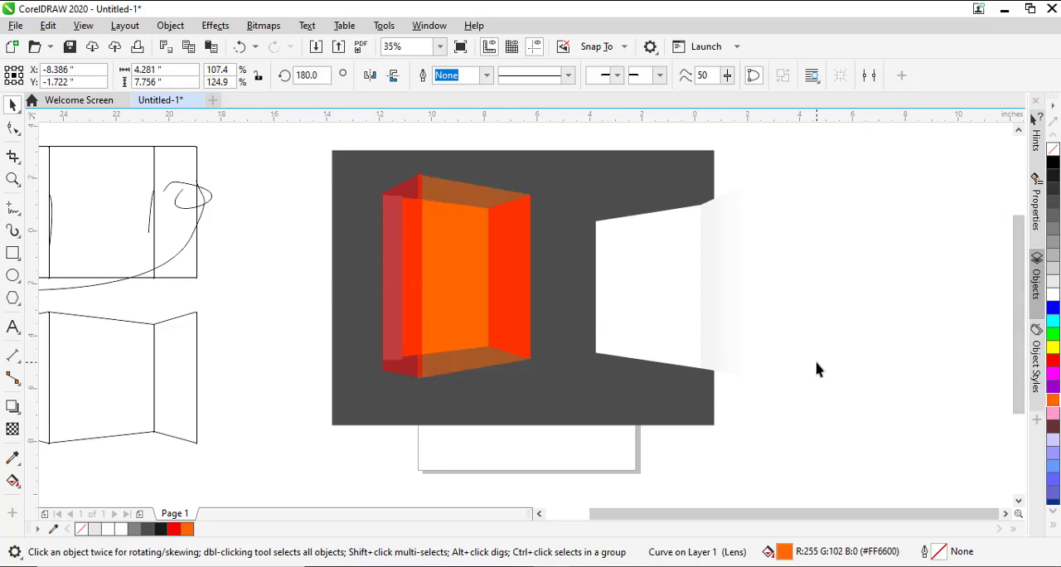
- Fill both narrow side panels of the folded box with black
left_click(395, 320)
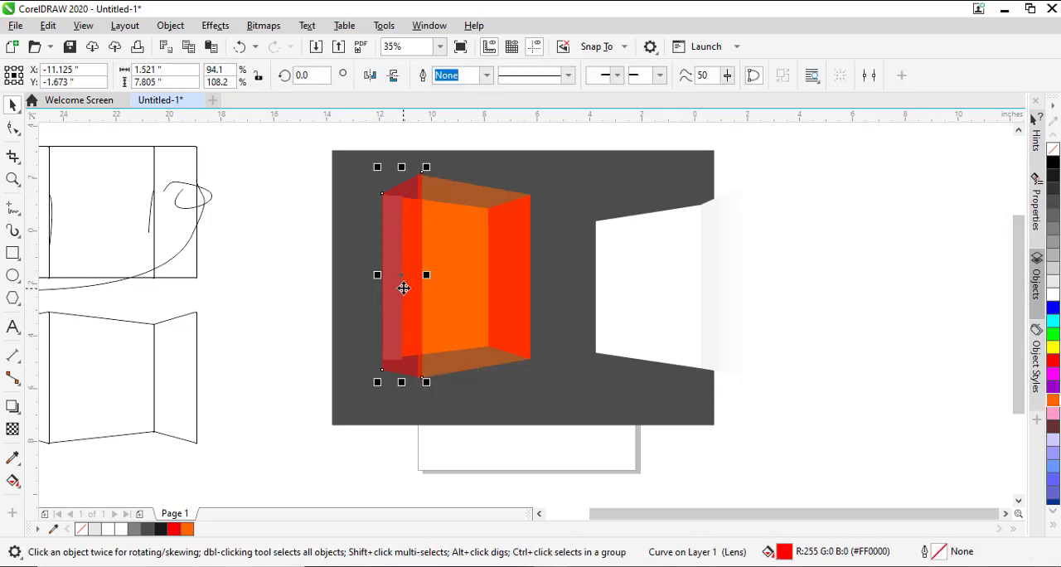
left_click(1054, 163)
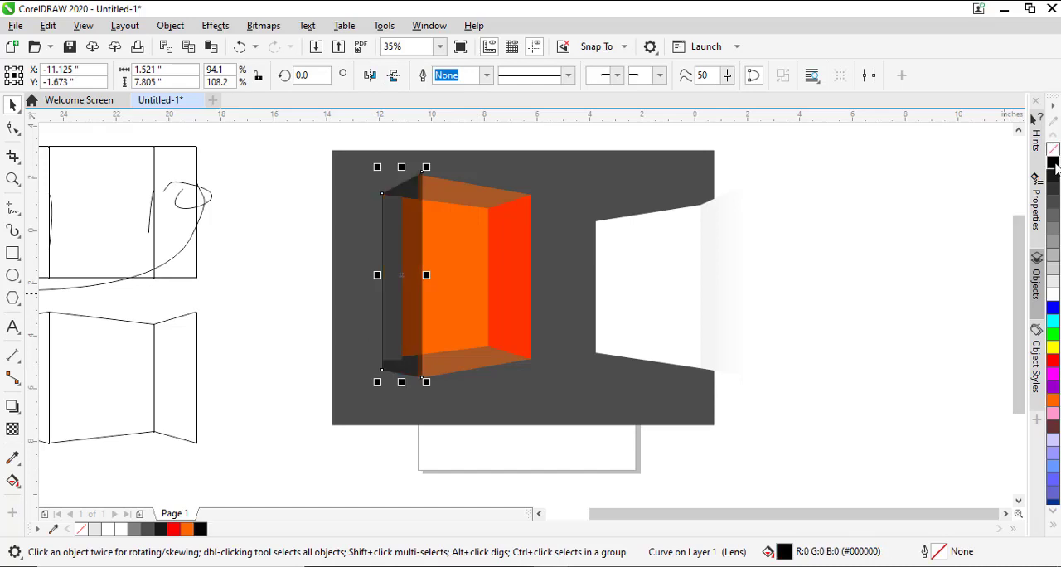
left_click(515, 303)
left_click(516, 303, "alt")
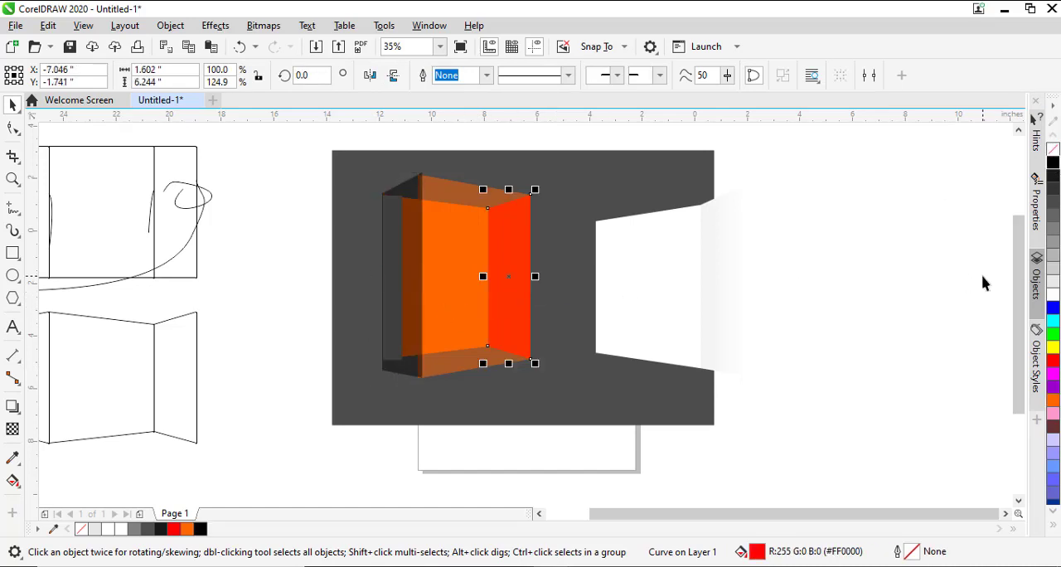
left_click(1054, 163)
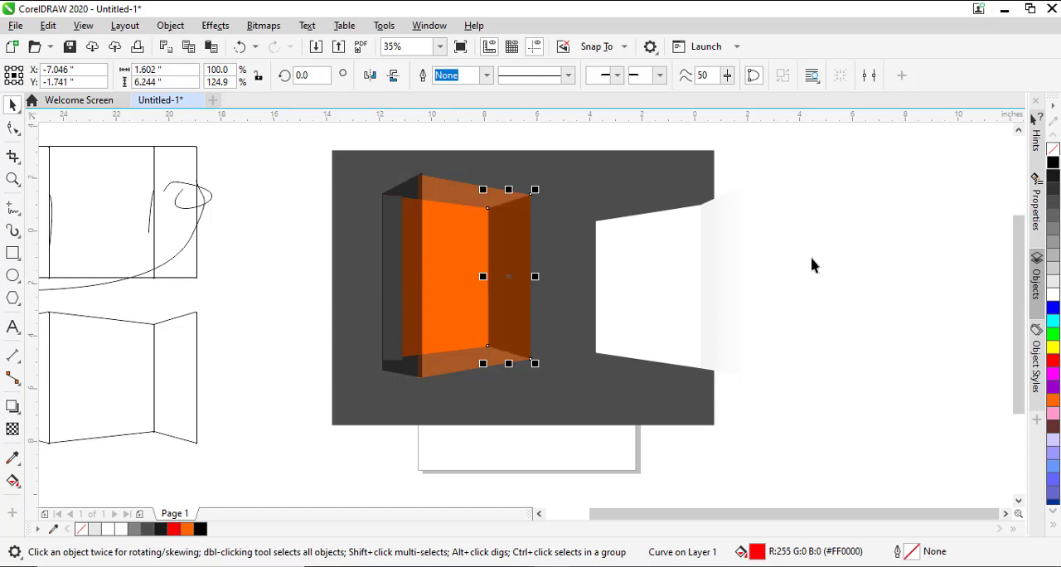
left_click(843, 326)
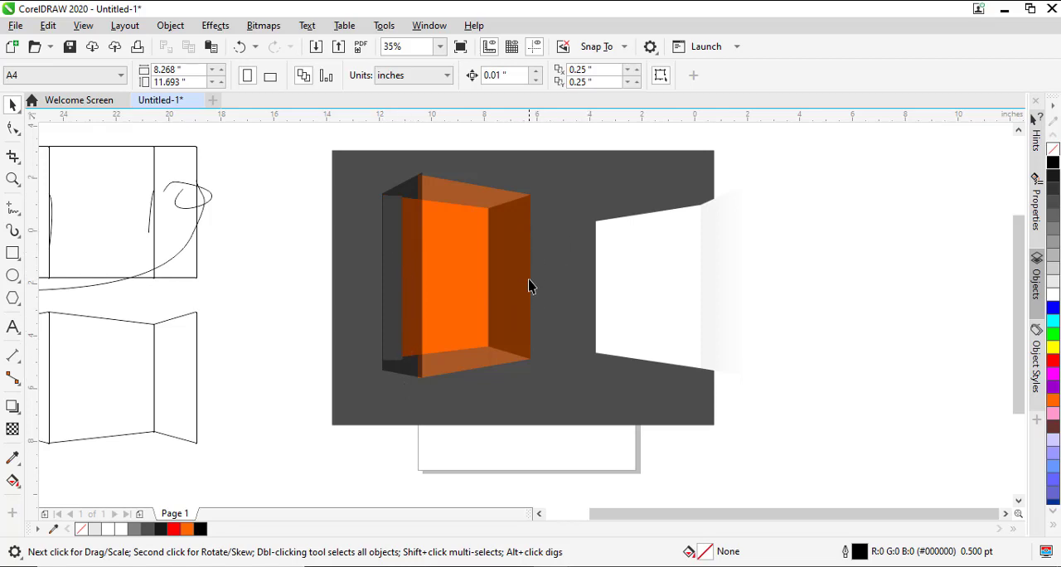
- Squeeze the black side panel over the glue flap horizontally, and stretch it back to about 1.48 inches wide
left_click(391, 325)
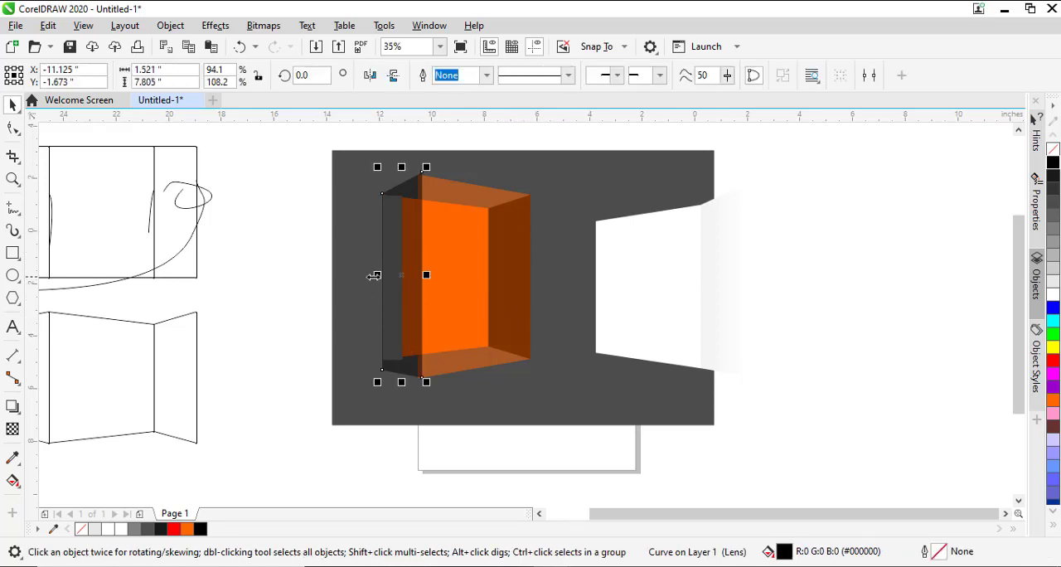
left_click_drag(375, 275, 398, 288)
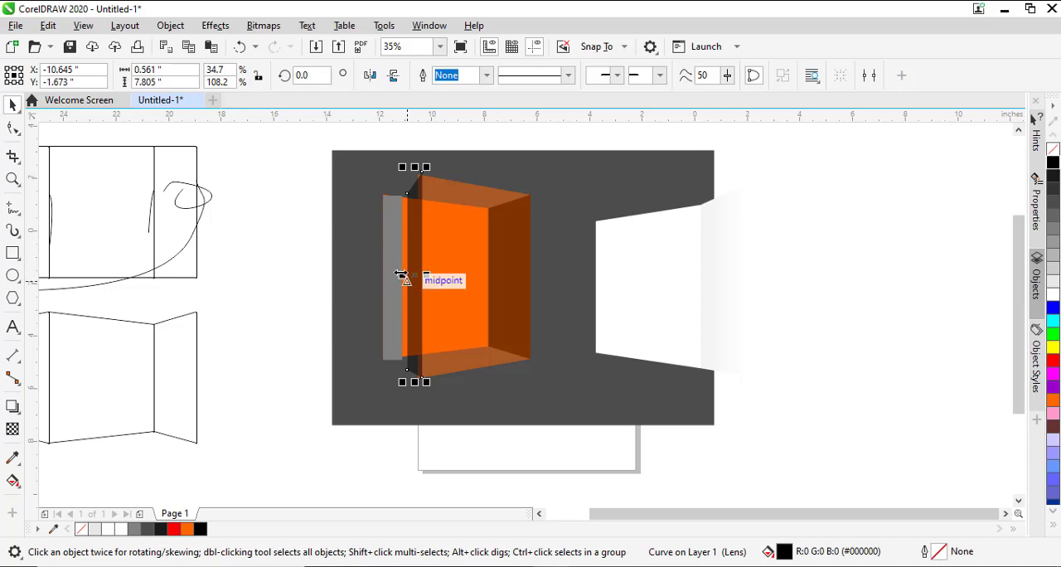
left_click_drag(401, 277, 374, 275)
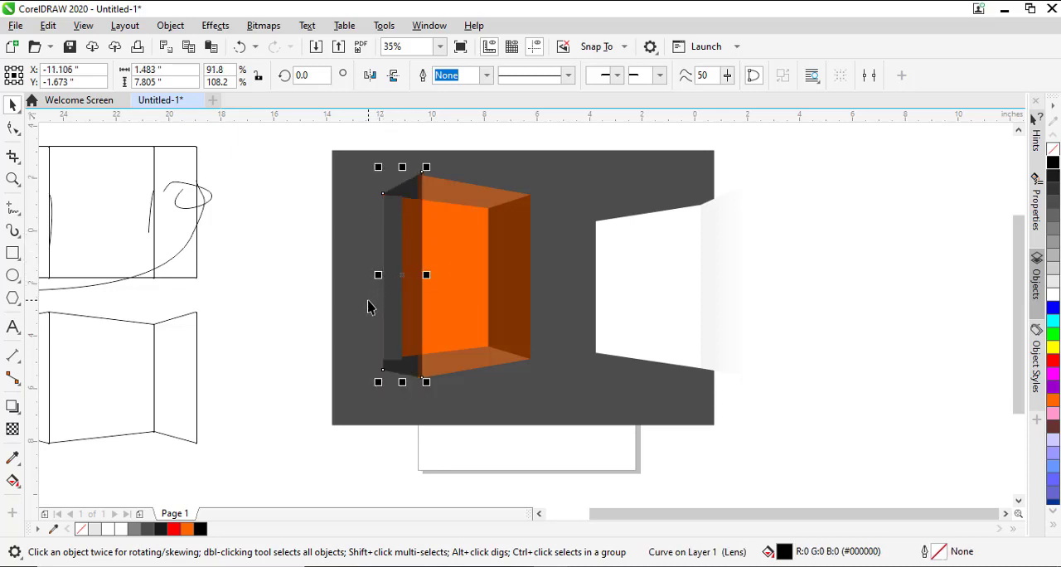
- Try narrowing the black side panel to 0.76 inches and shifting the grey glue flap outward, and undo both changes
left_click_drag(378, 278, 367, 246)
left_click(384, 250)
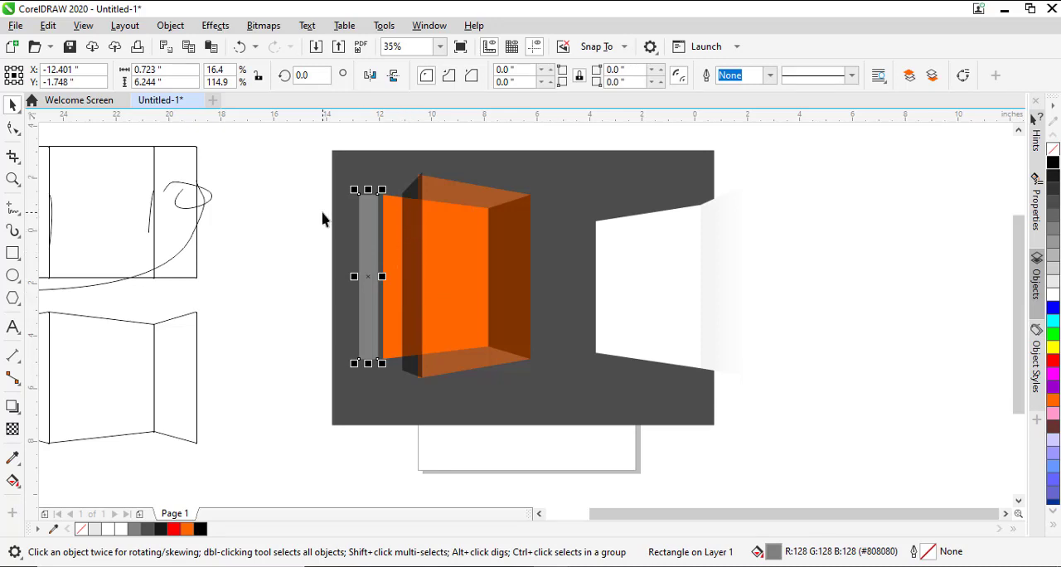
left_click(403, 242)
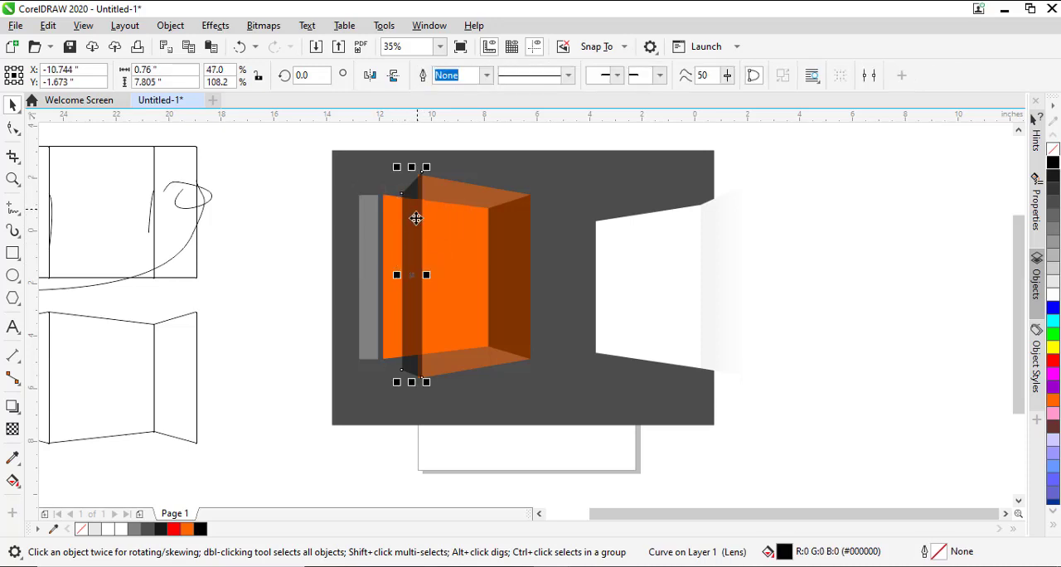
key("ctrl+z")
key("ctrl+z")
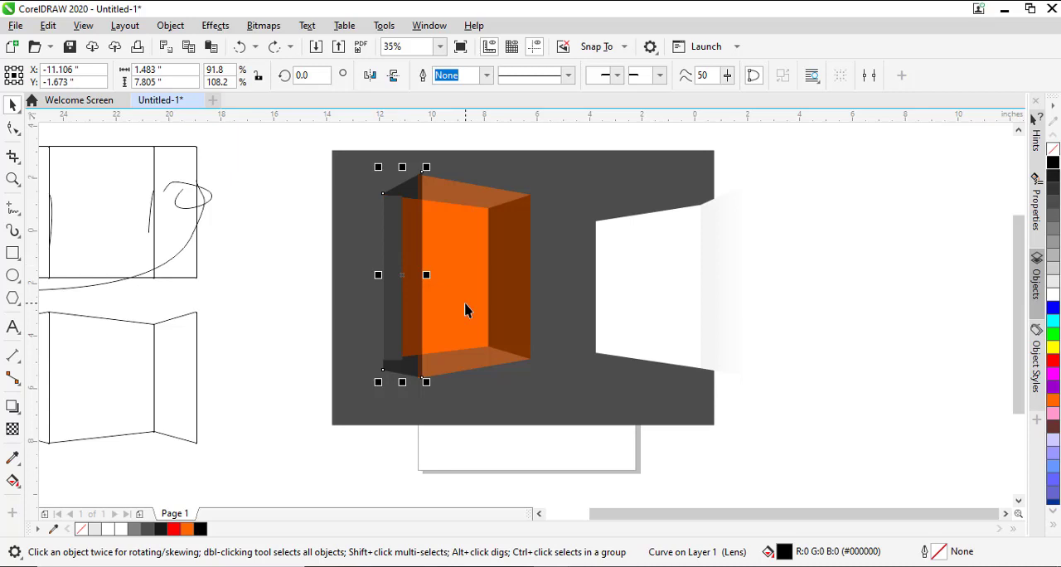
- Compare the flat layout's glue flap and opposite end panel with how they meet in the folded box
scroll(467, 307, "left", 2)
scroll(467, 308, "left", 8)
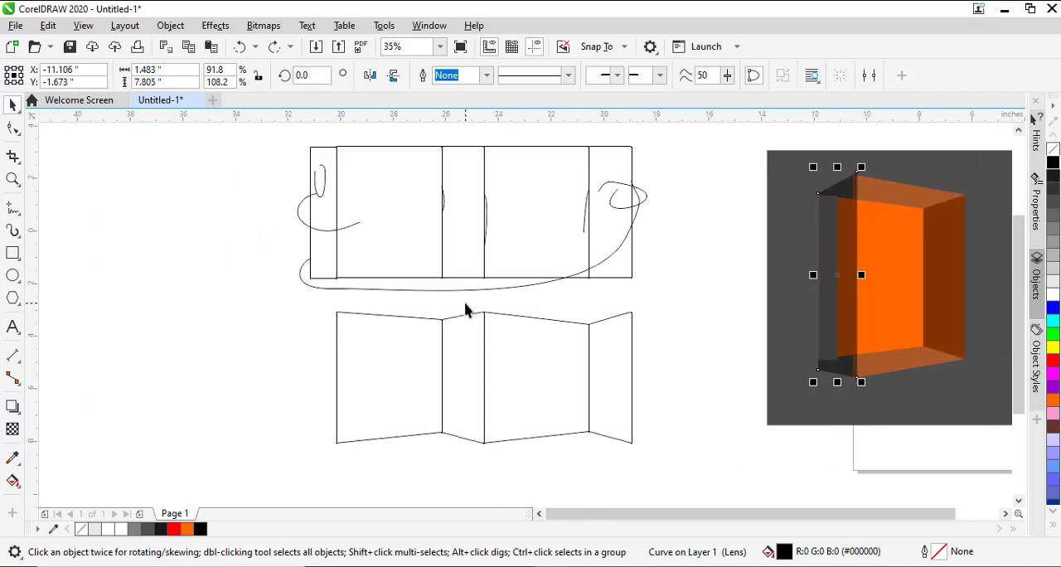
left_click(335, 156)
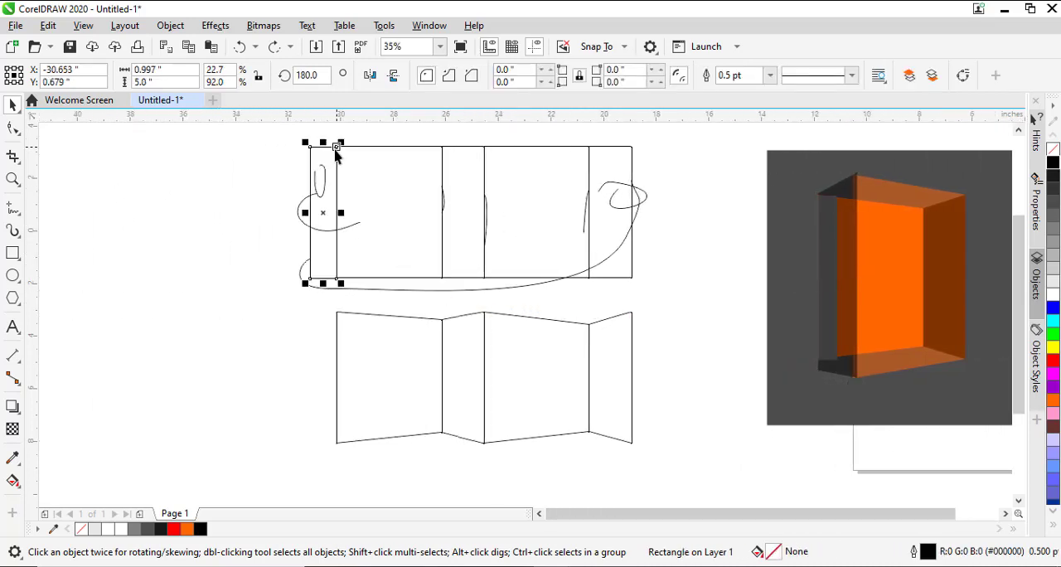
left_click(607, 165)
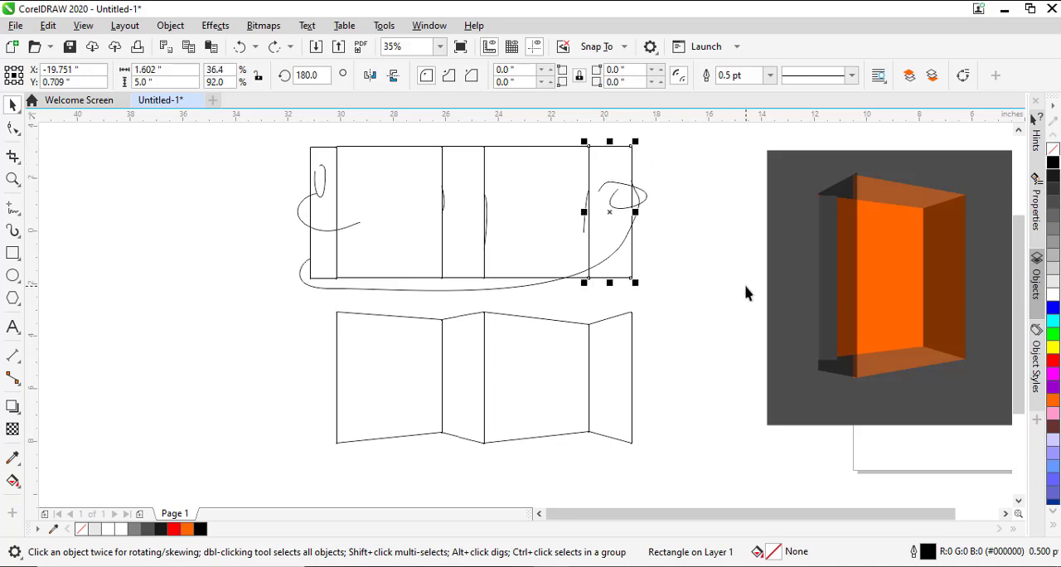
scroll(747, 291, "right", 8)
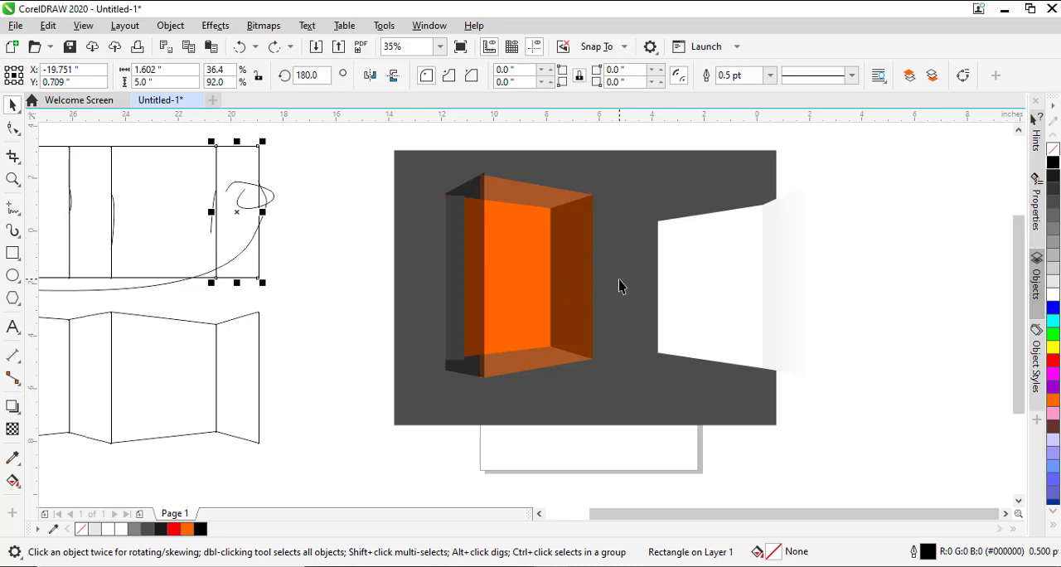
scroll(520, 279, "left", 7)
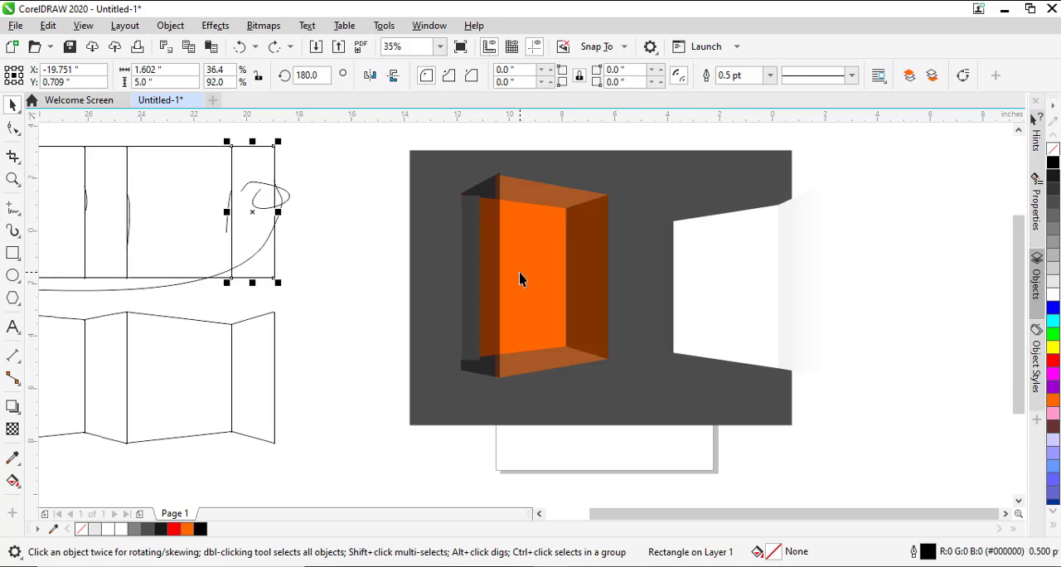
scroll(520, 279, "down", 1)
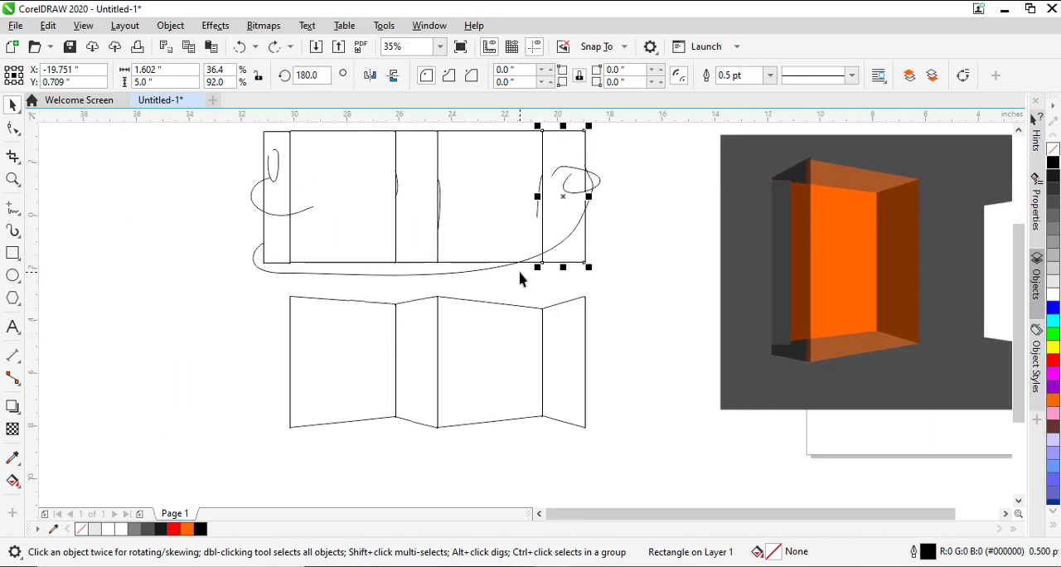
scroll(520, 279, "up", 3)
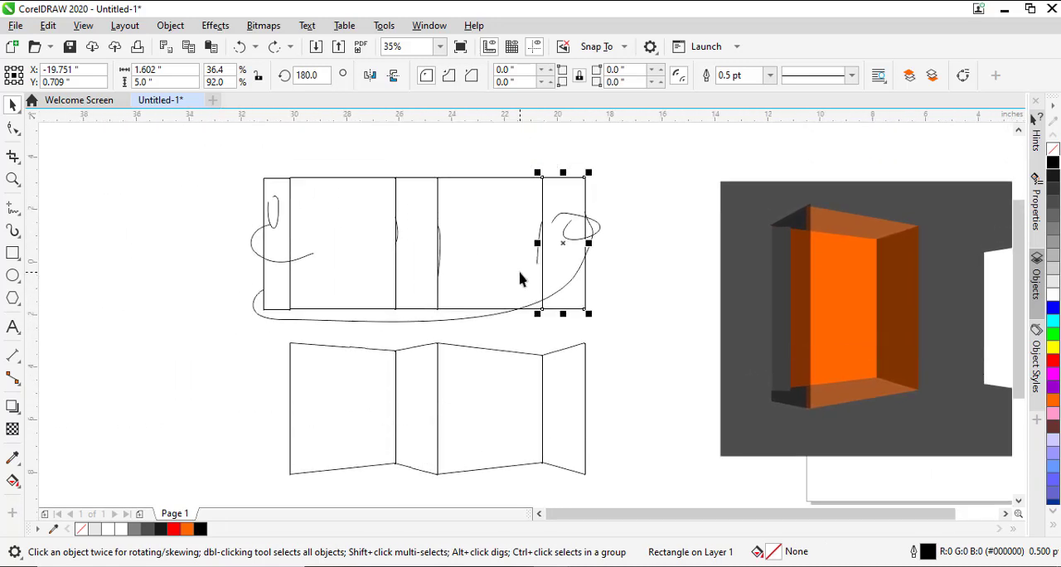
- Place a copy of the flat layout's five rectangles, without the sketched curves, about 31 inches to the right, beside the dark background
left_click(503, 207, "shift")
left_click(403, 205, "shift")
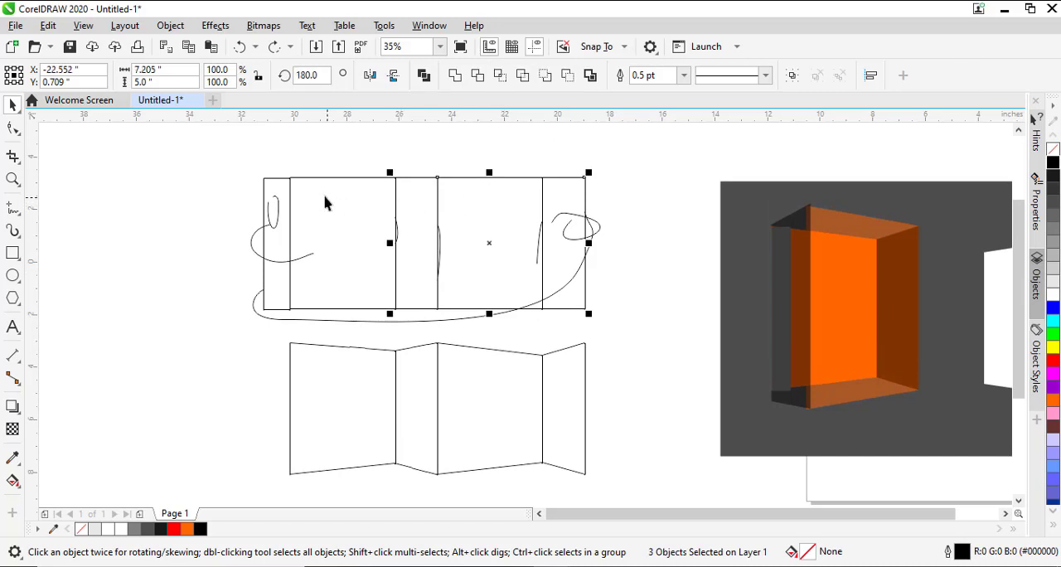
left_click(313, 199, "shift")
left_click(283, 184, "shift")
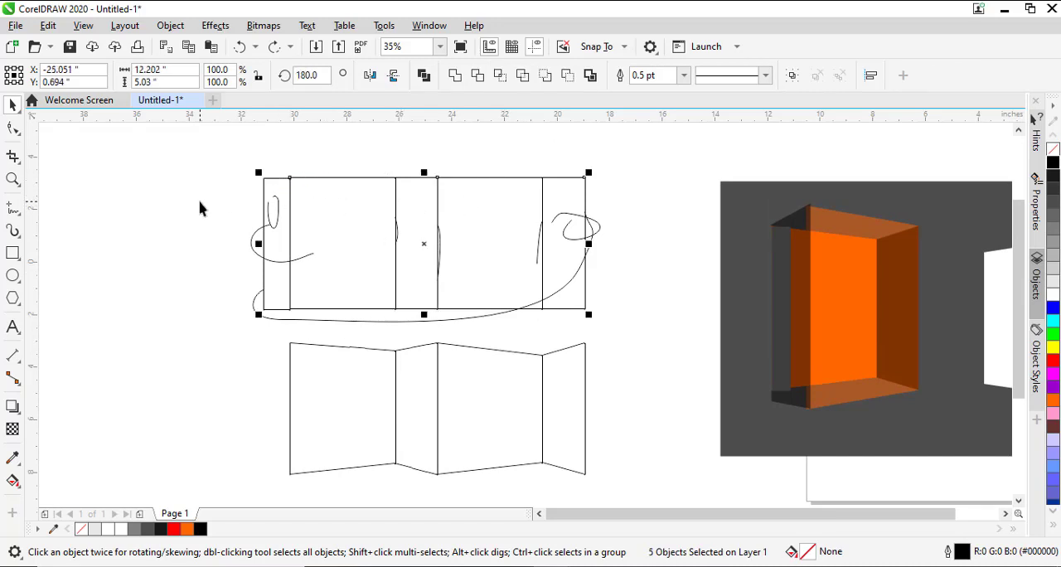
scroll(199, 209, "down", 2)
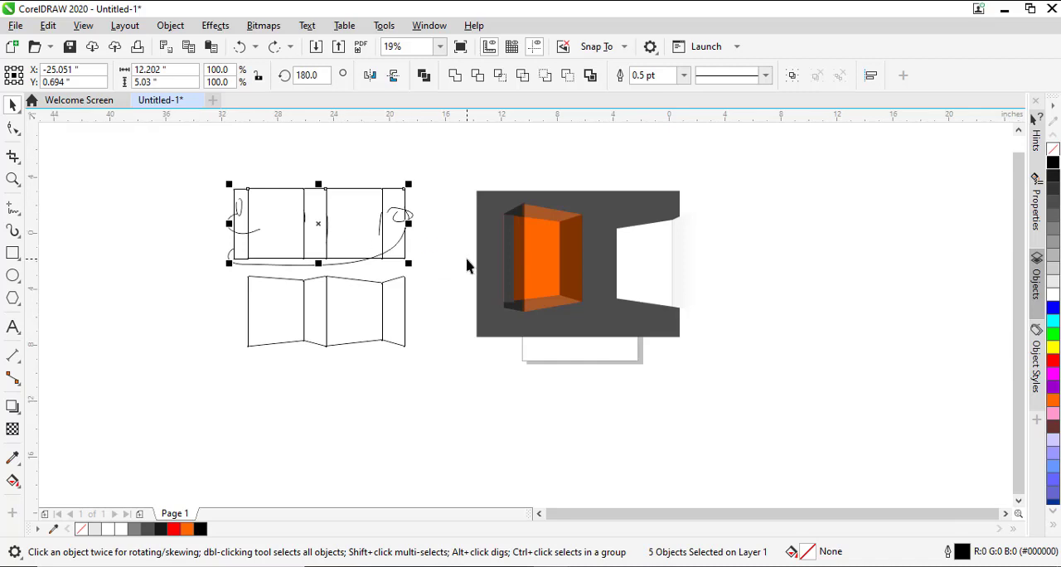
mouse_move(310, 225)
left_mouse_down()
mouse_move(685, 370)
mouse_move(744, 292)
mouse_move(748, 252)
left_mouse_up()
- Delete the spare white wide panel and the narrow gradient panel beside the folded box
left_click(604, 253)
left_click(626, 257)
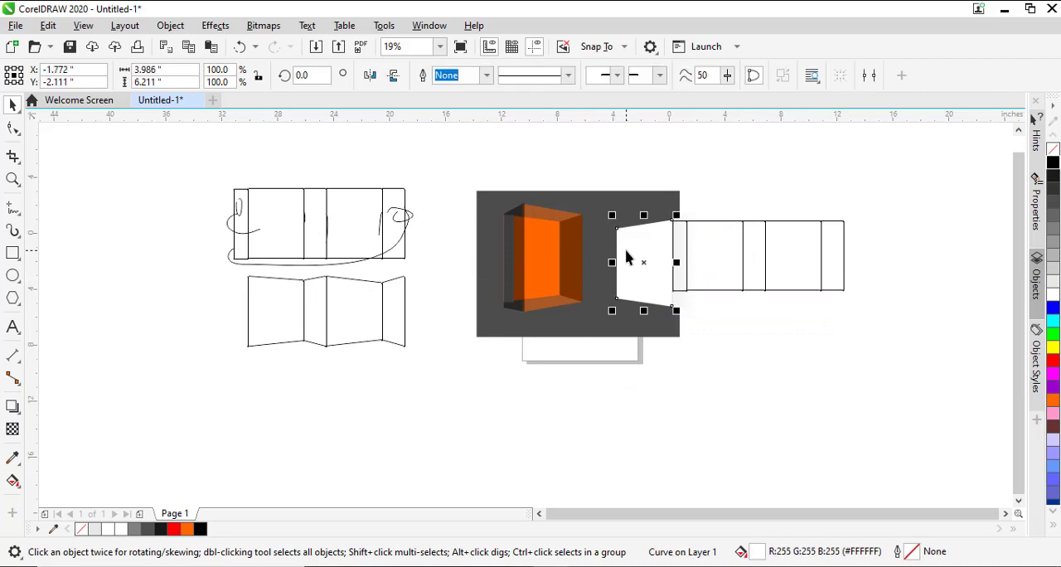
left_click(683, 301, "shift")
key("Delete")
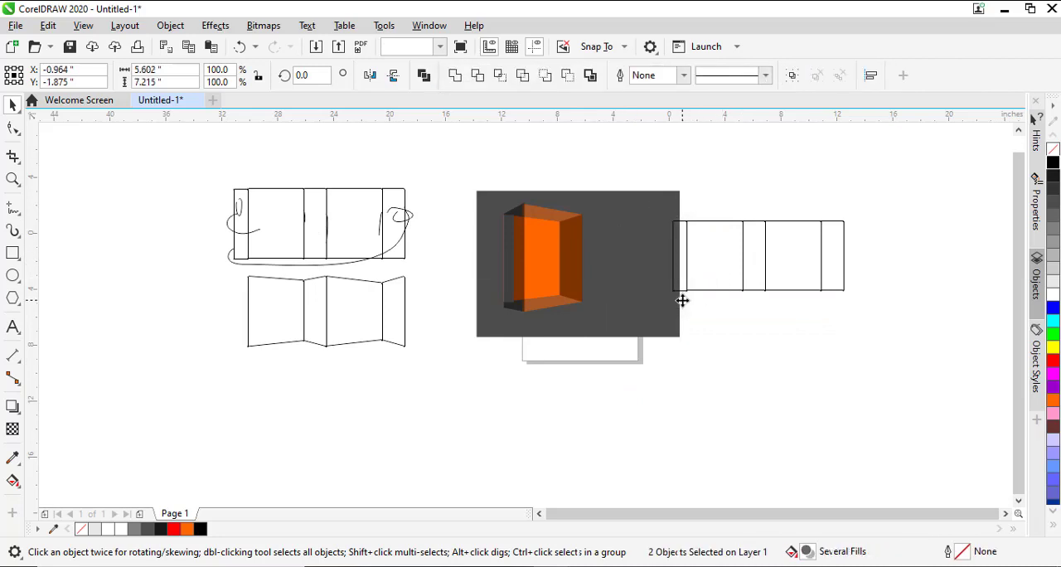
- Move the folded box off the dark background to the far left of the flat layouts and group its five panels
left_click_drag(519, 257, 592, 351)
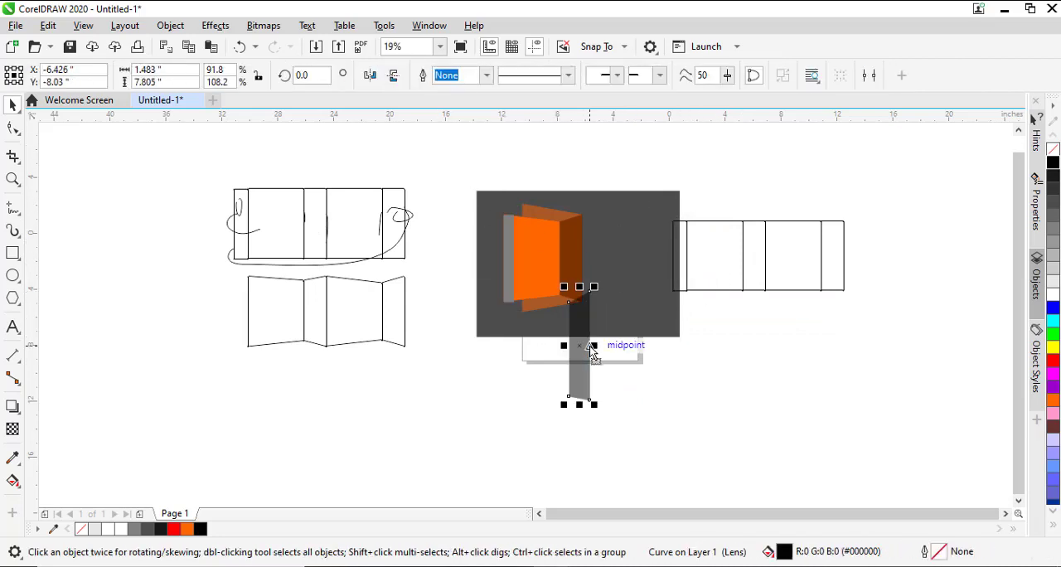
key("ctrl+z")
left_click_drag(448, 156, 609, 372)
left_click_drag(163, 303, 160, 300)
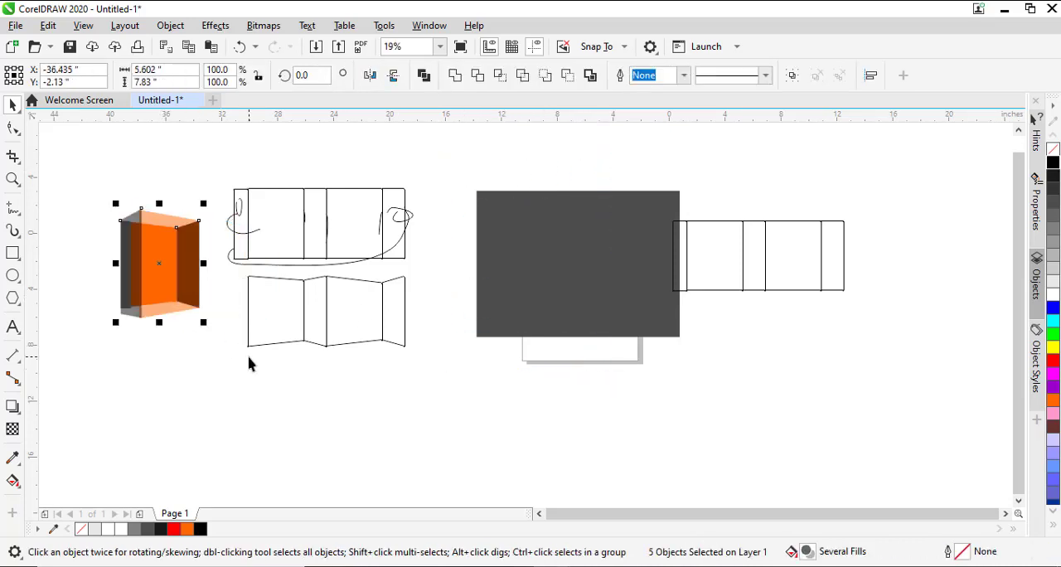
key("ctrl+g")
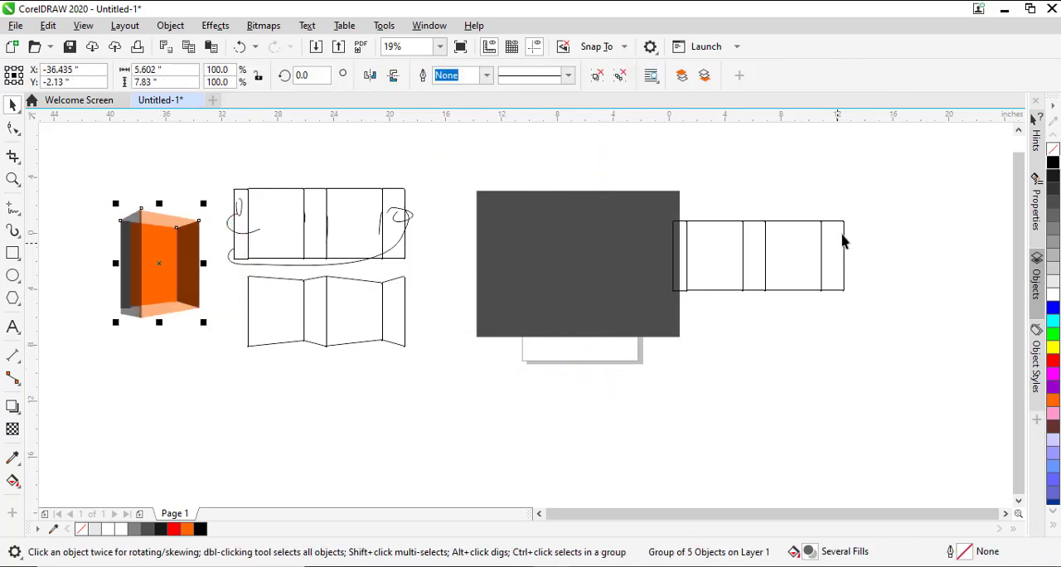
- Move the copied five-rectangle flat layout onto the dark background
left_click_drag(915, 197, 670, 315)
left_click_drag(807, 258, 623, 282)
scroll(623, 282, "up", 2)
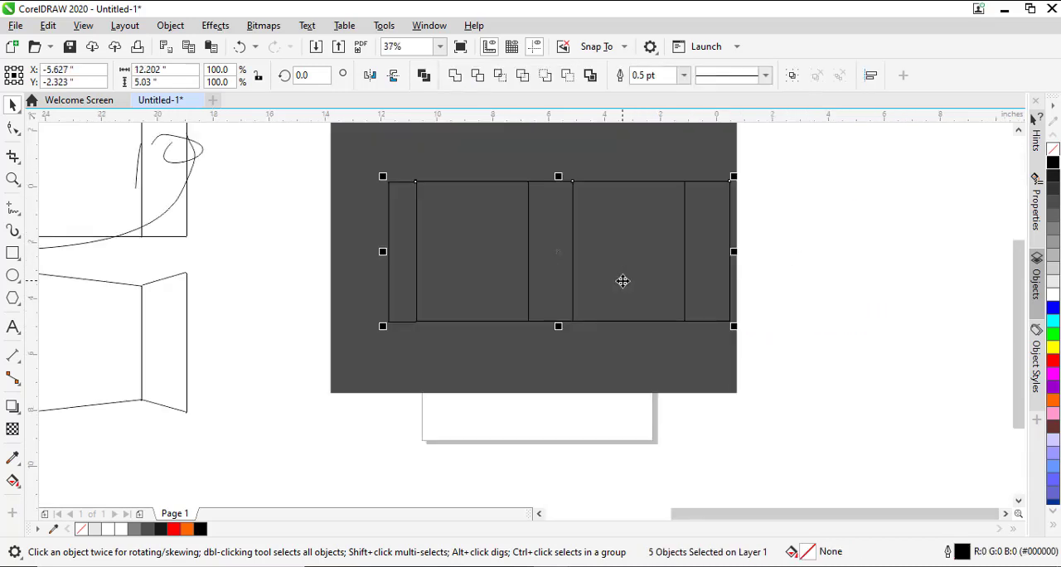
left_click(796, 275)
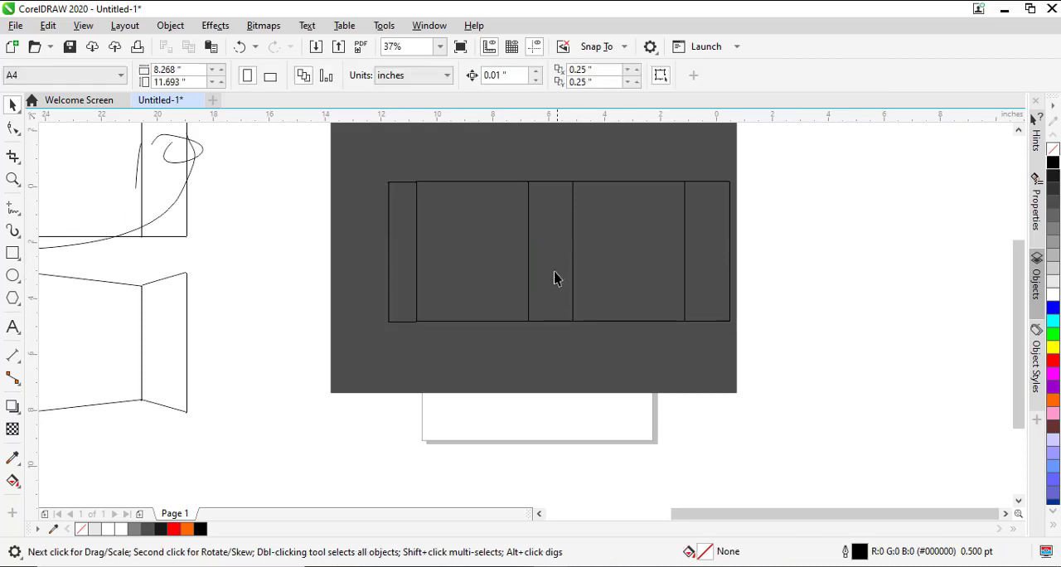
- Copy the narrow middle panel, rotate it to 90°, and fit it at 3.968 inches wide above the first wide panel
left_click(549, 237)
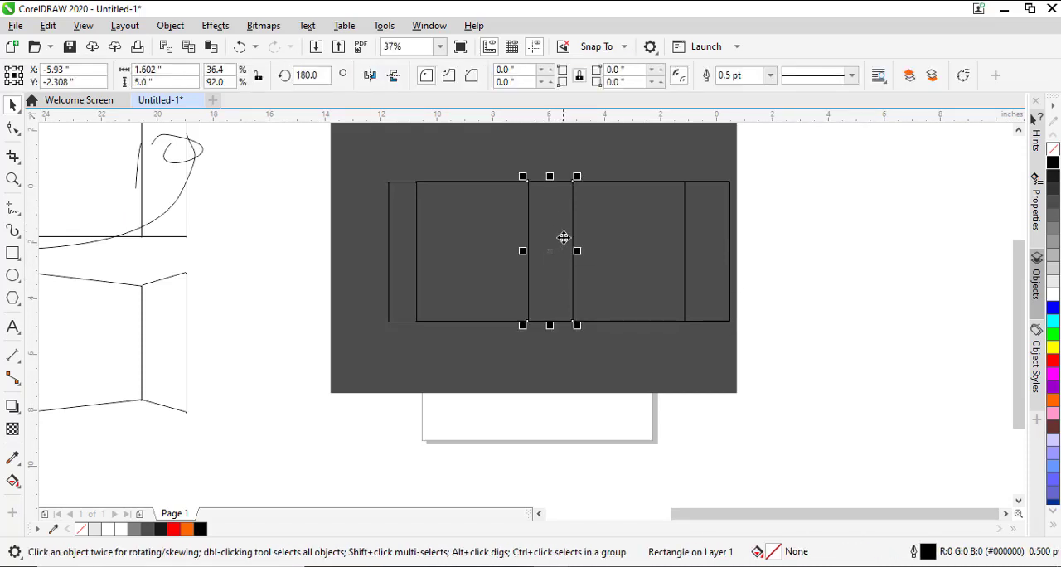
left_click(550, 285)
left_click_drag(550, 285, 428, 165)
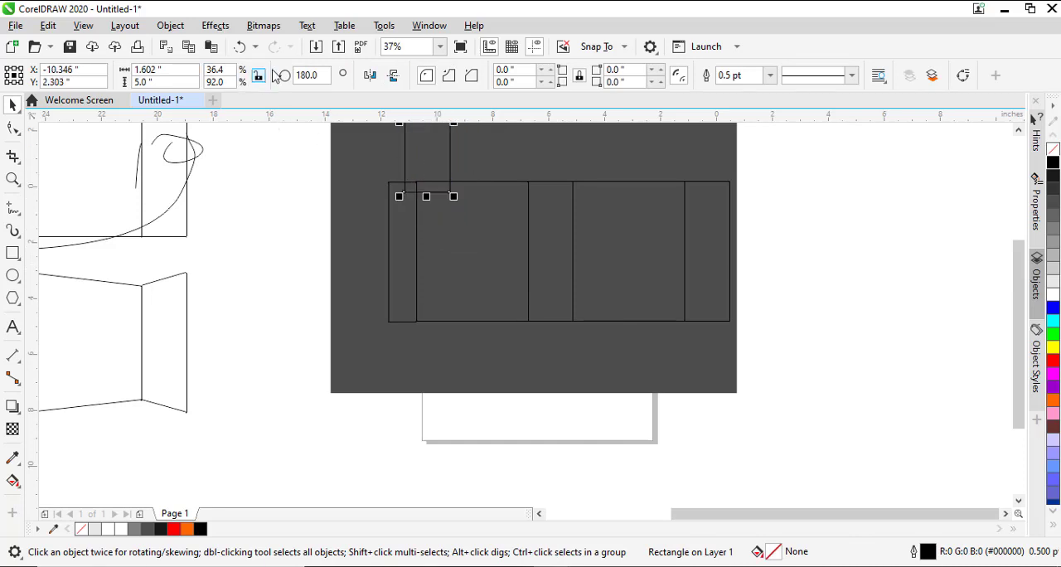
left_click(319, 73)
type("90")
key("Return")
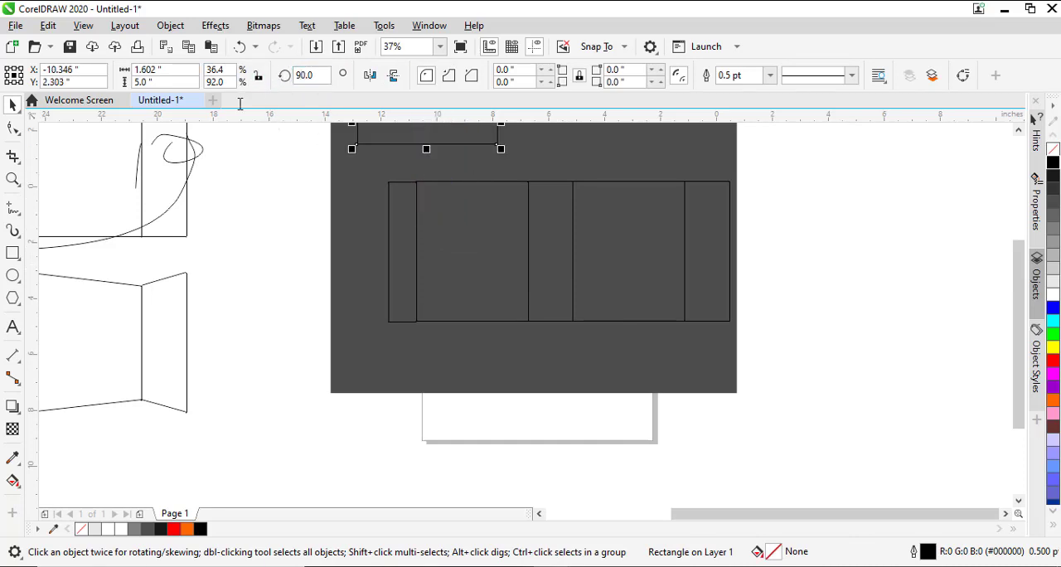
left_click_drag(461, 142, 536, 171)
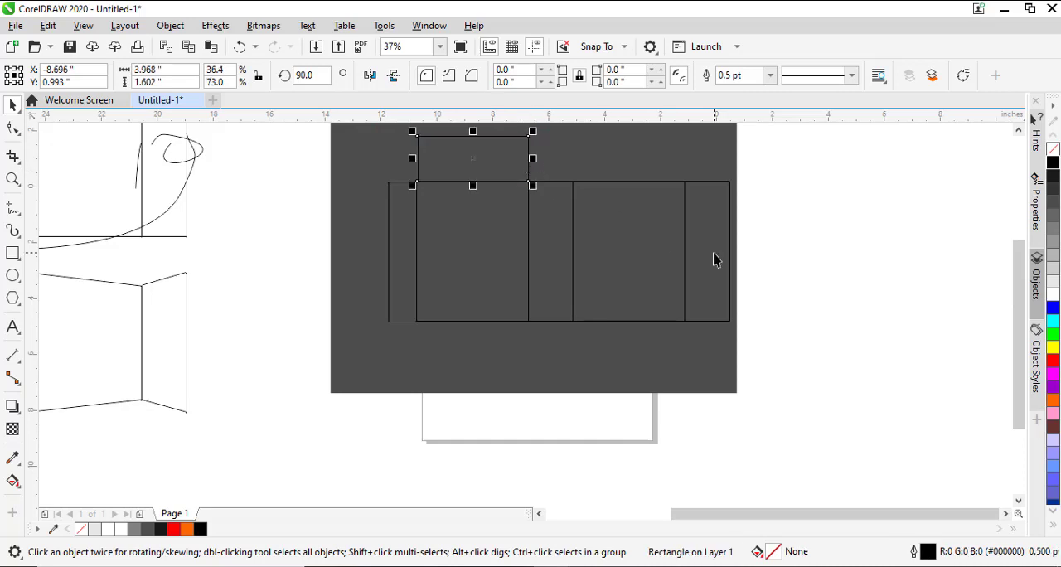
- Place a copy of the top closure panel beneath the second wide panel, and align the original with the first wide panel's left edge
scroll(1016, 266, "up", 1)
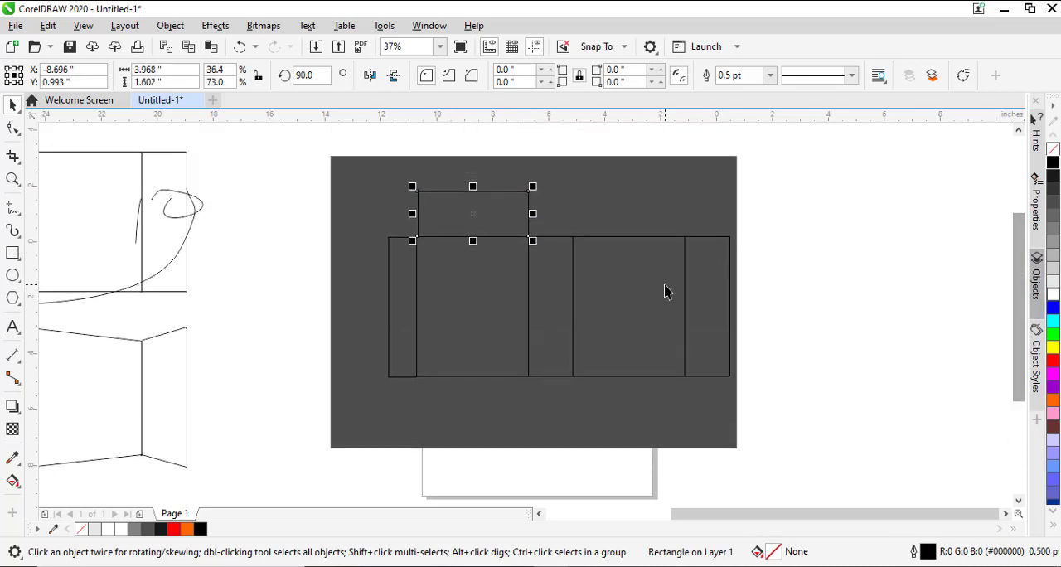
left_click_drag(483, 204, 646, 374)
left_click(848, 407)
left_click(683, 401)
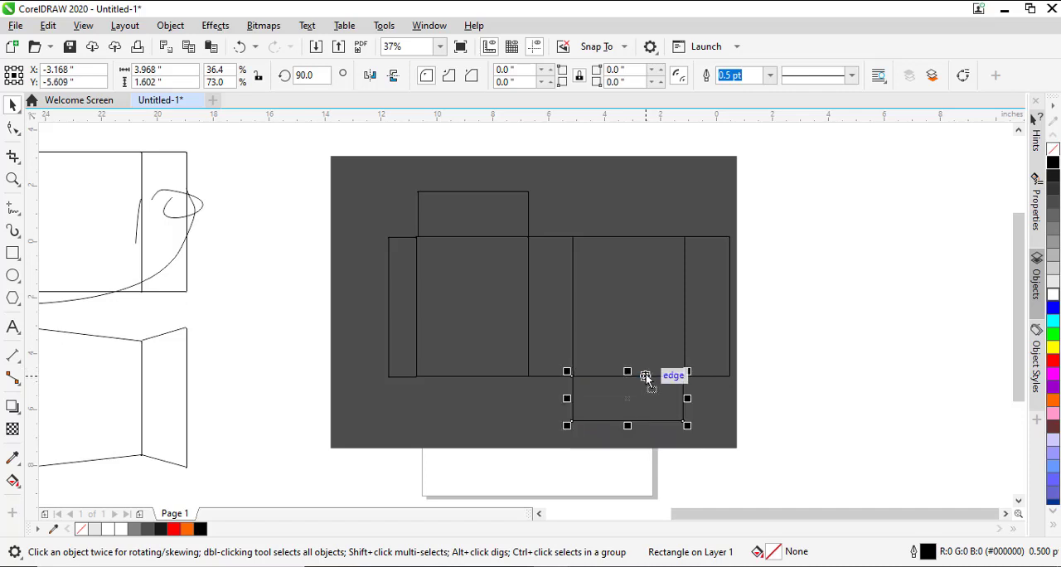
left_click(465, 218)
left_click_drag(462, 205, 491, 235)
left_click(806, 260)
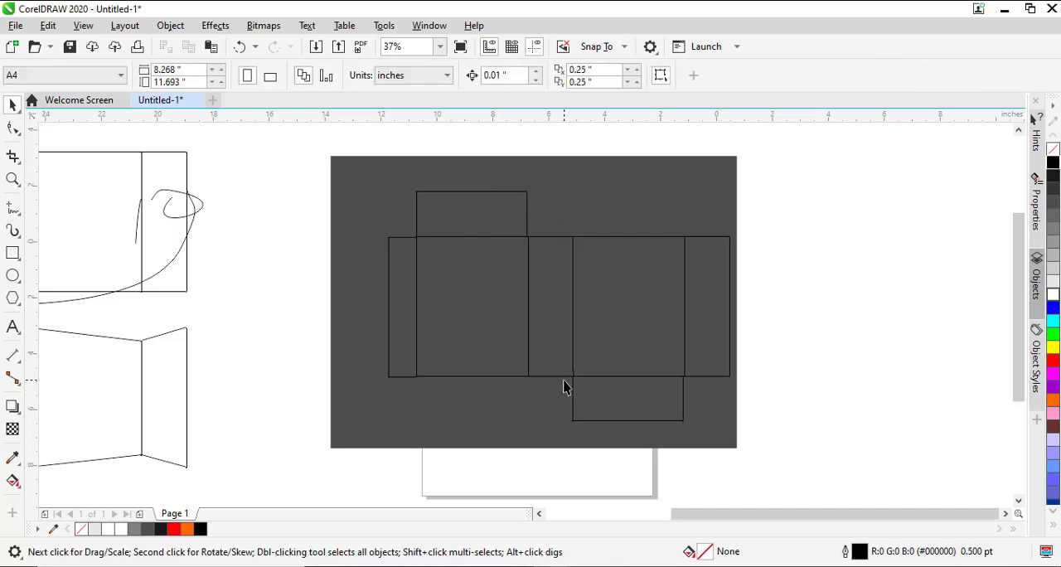
- Add a 0.453-inch-high tuck flap above the top closure panel and round its two outer corners to 0.227 inches
left_click(474, 235)
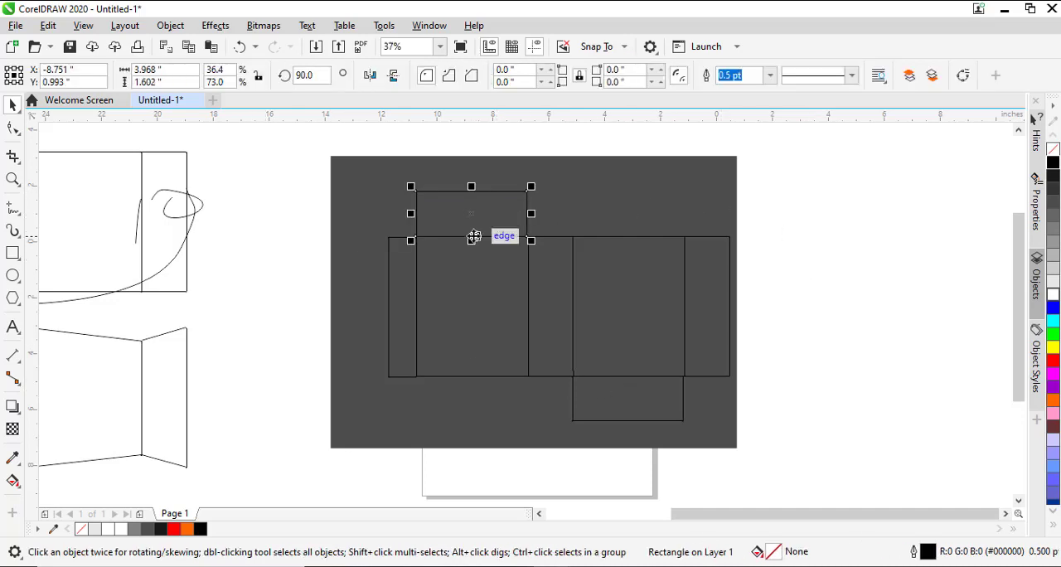
left_click_drag(474, 237, 481, 187)
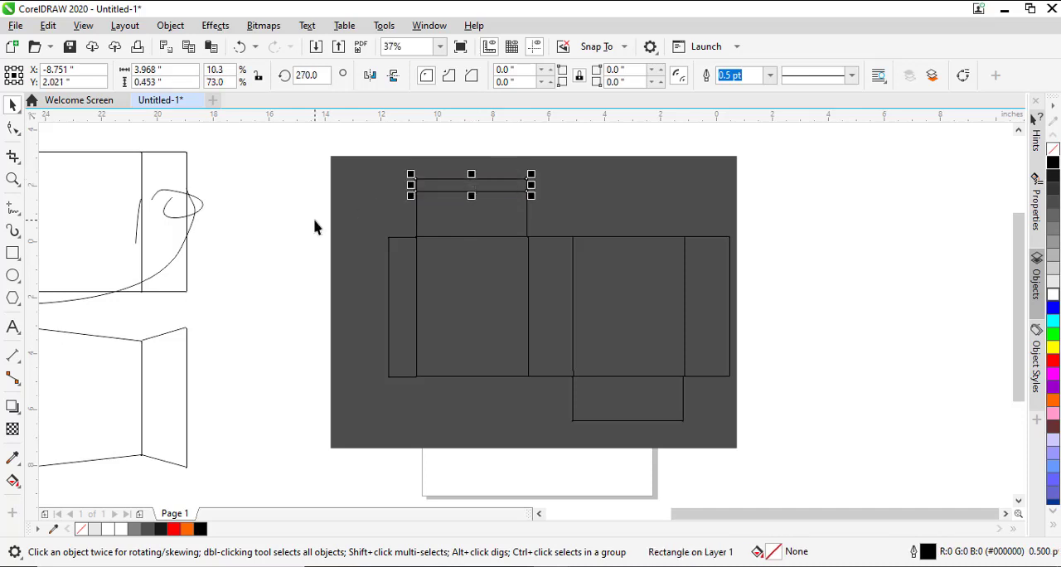
left_click(15, 131)
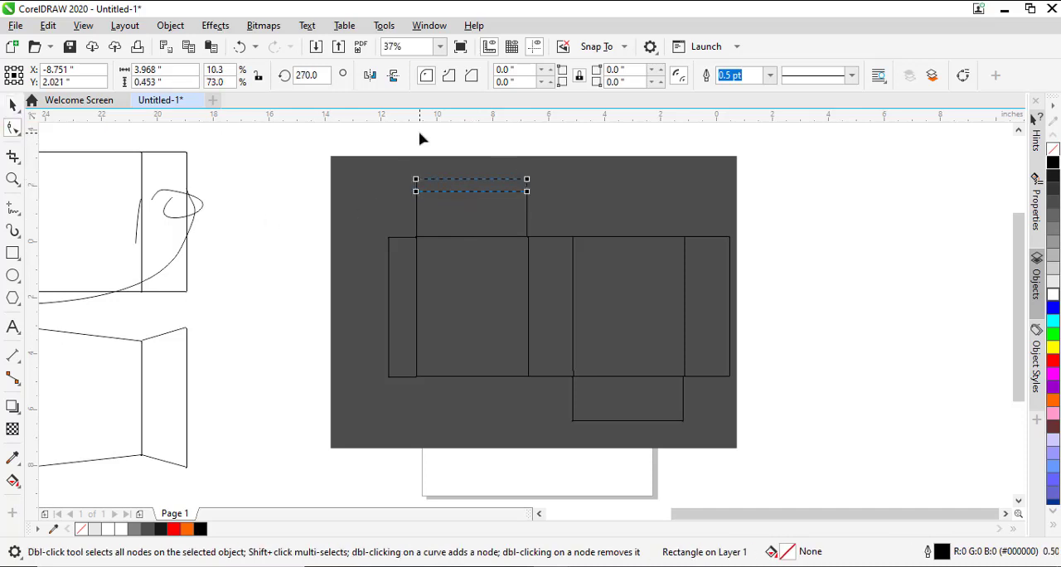
left_click(415, 180)
left_click_drag(416, 184, 427, 181)
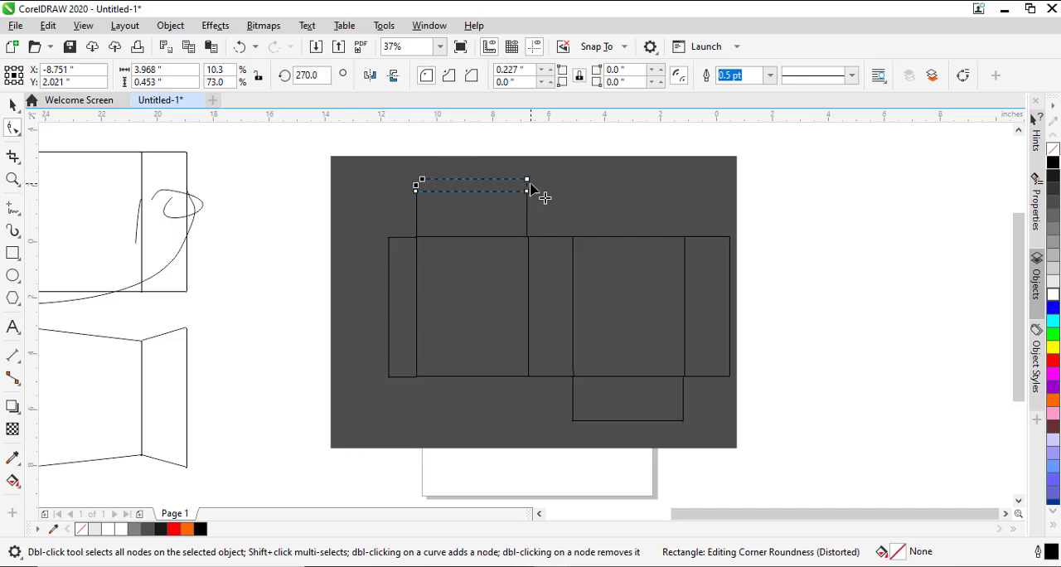
left_click_drag(526, 180, 521, 179)
key("space")
left_click(717, 209)
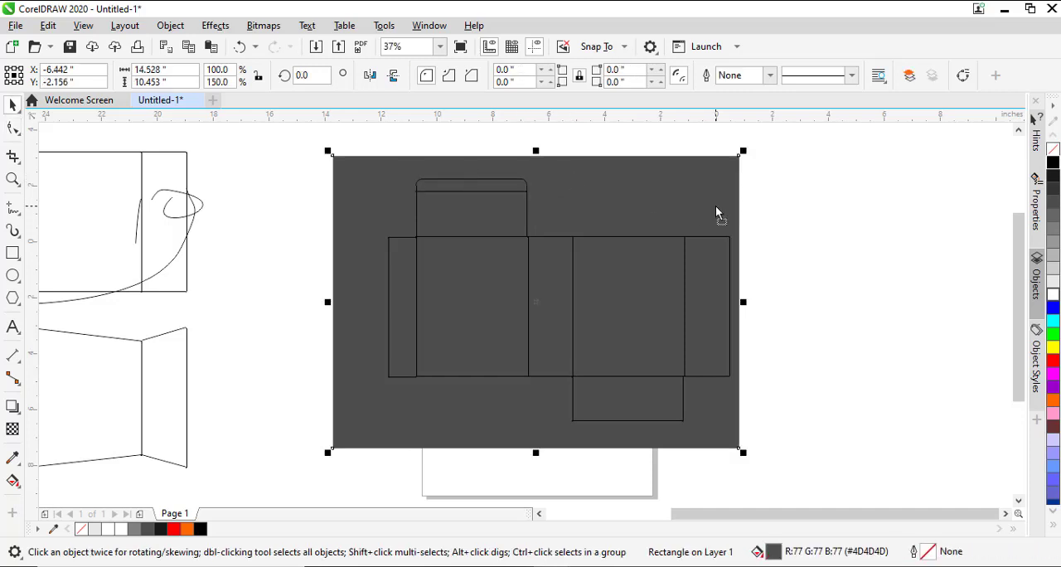
key("ctrl+z")
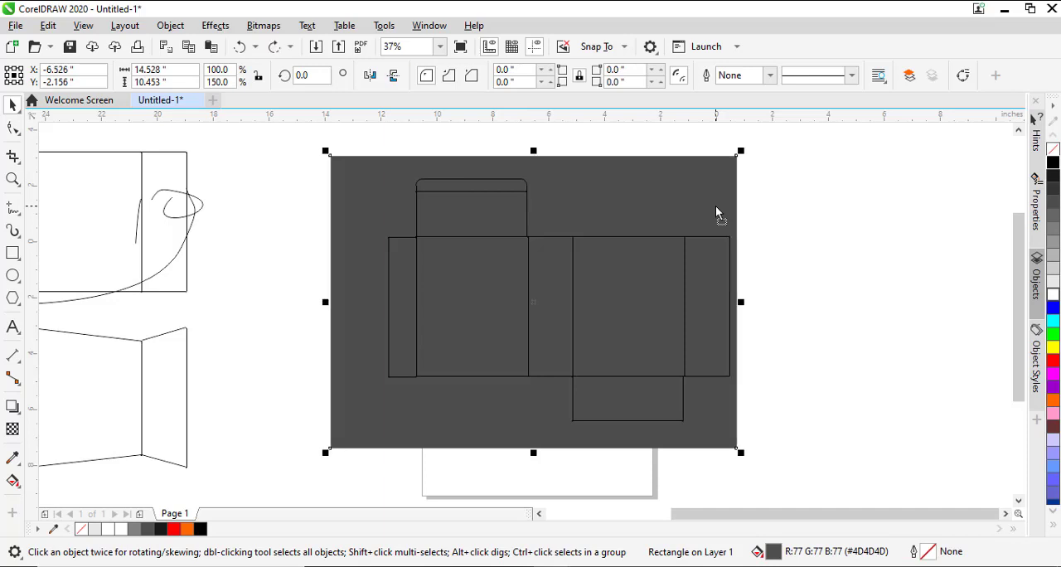
left_click(824, 361)
- Copy the rounded tuck flap to the bottom closure panel, flip it vertically, and align it with the panel's lower edge
left_click_drag(495, 182, 609, 407)
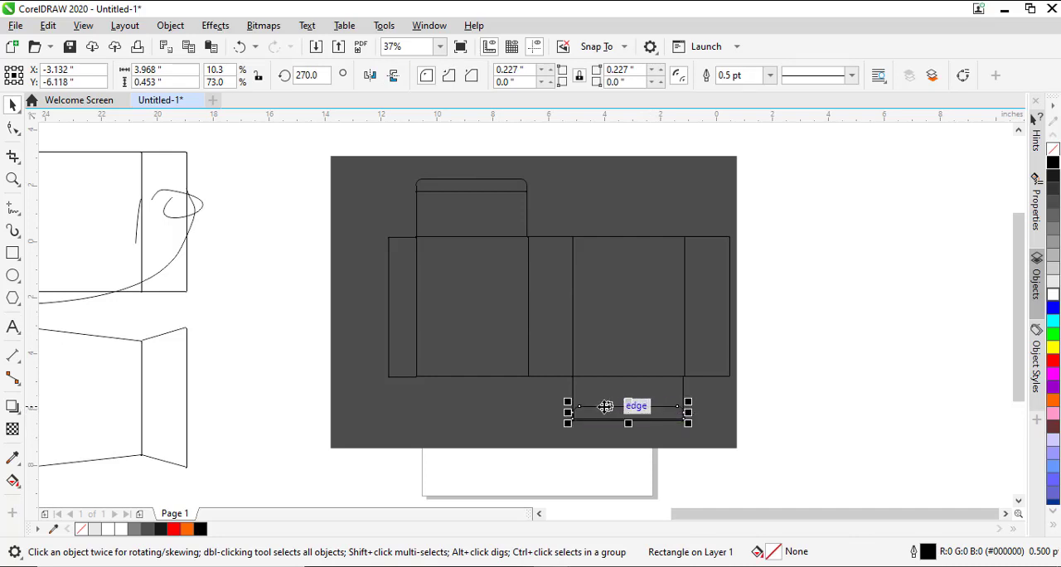
left_click(398, 77)
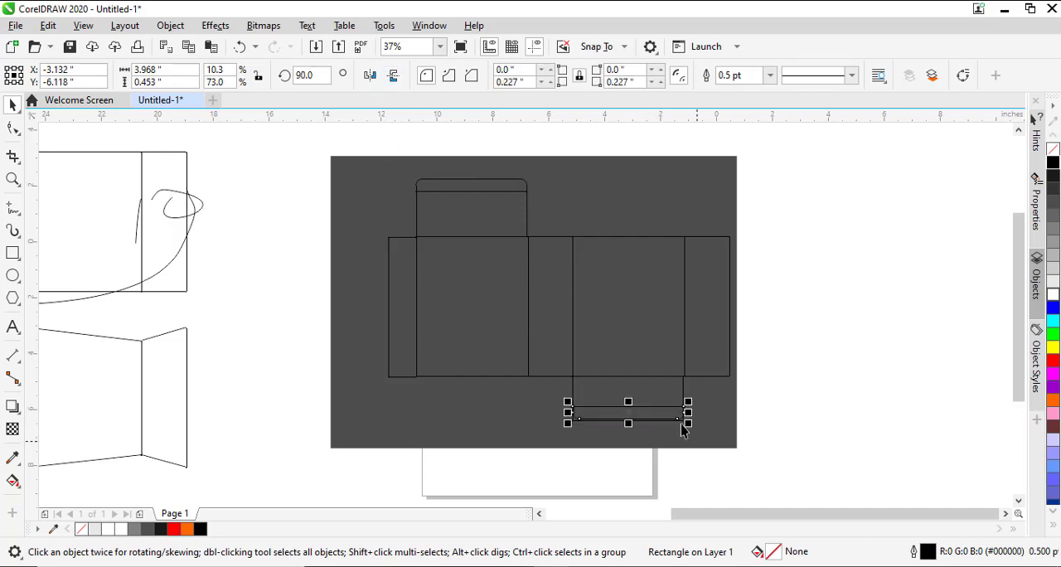
left_click_drag(653, 404, 655, 418)
left_click(774, 397)
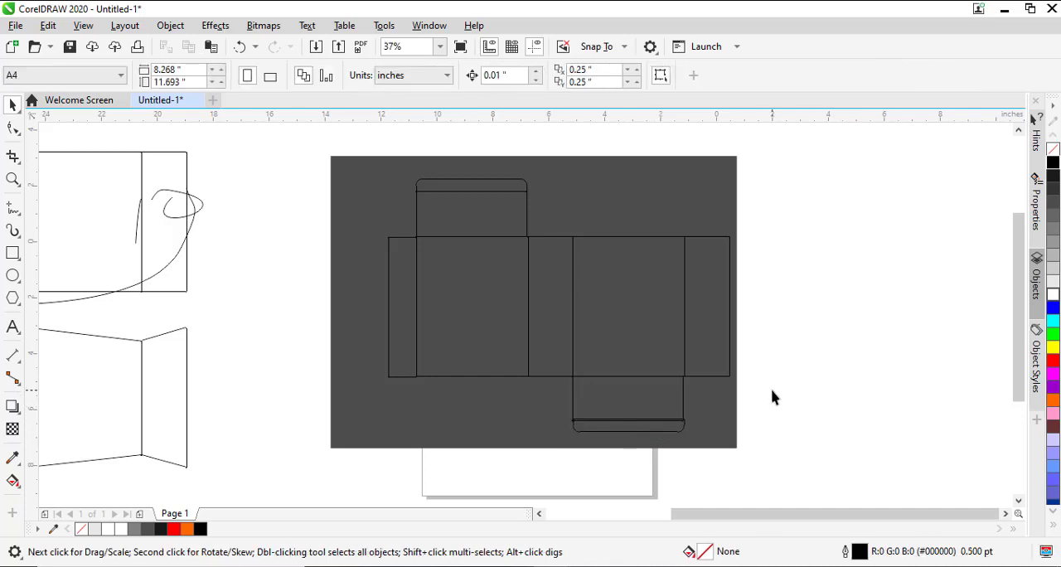
left_click(682, 428)
key("Down")
key("Down")
key("Down")
key("Down")
key("Down")
key("Down")
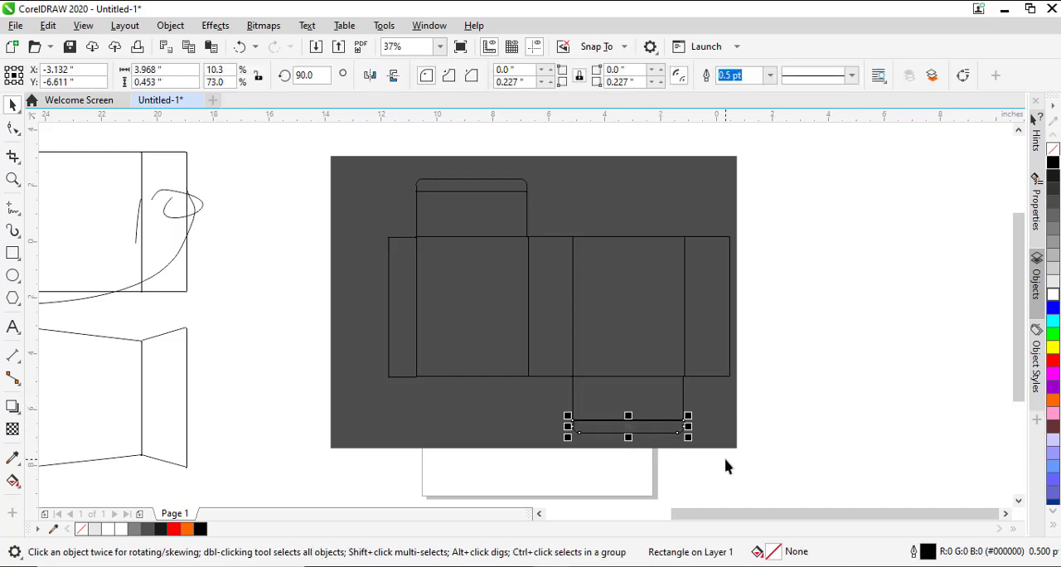
key("Down")
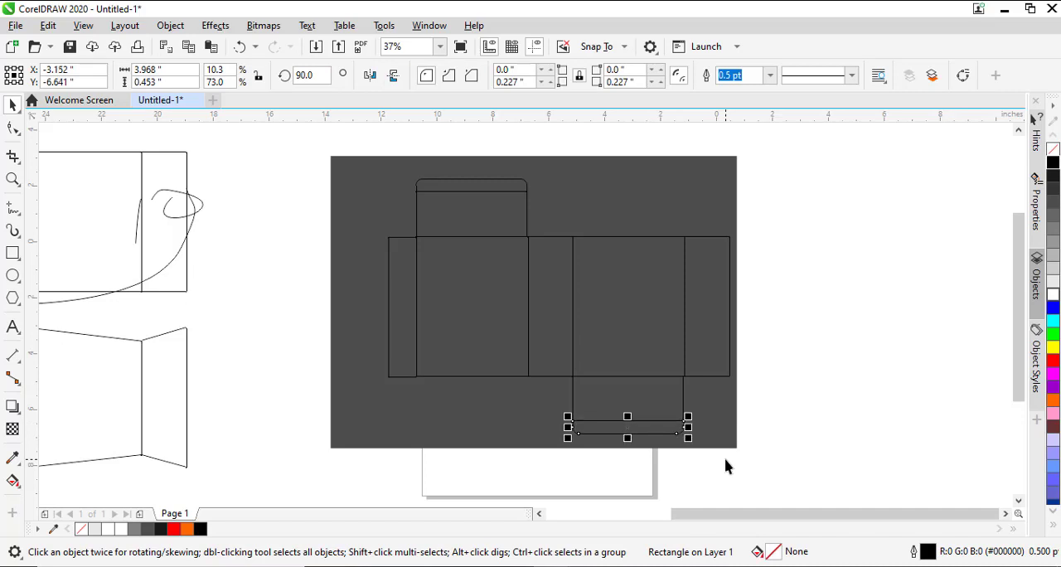
left_click(889, 330)
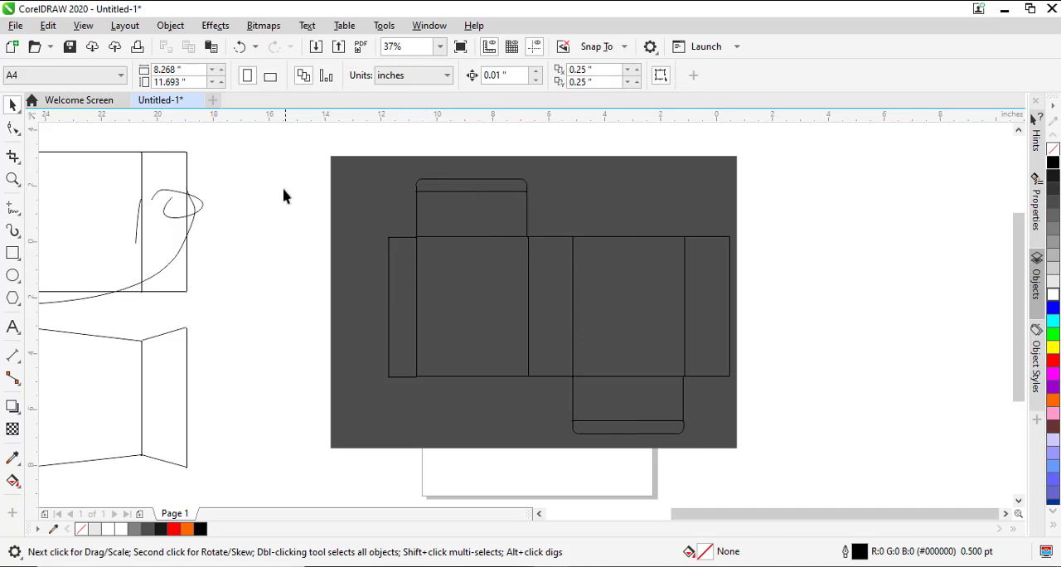
- Sketch freehand arrows showing how the top and bottom closure panels fold over the box's openings
left_click(15, 207)
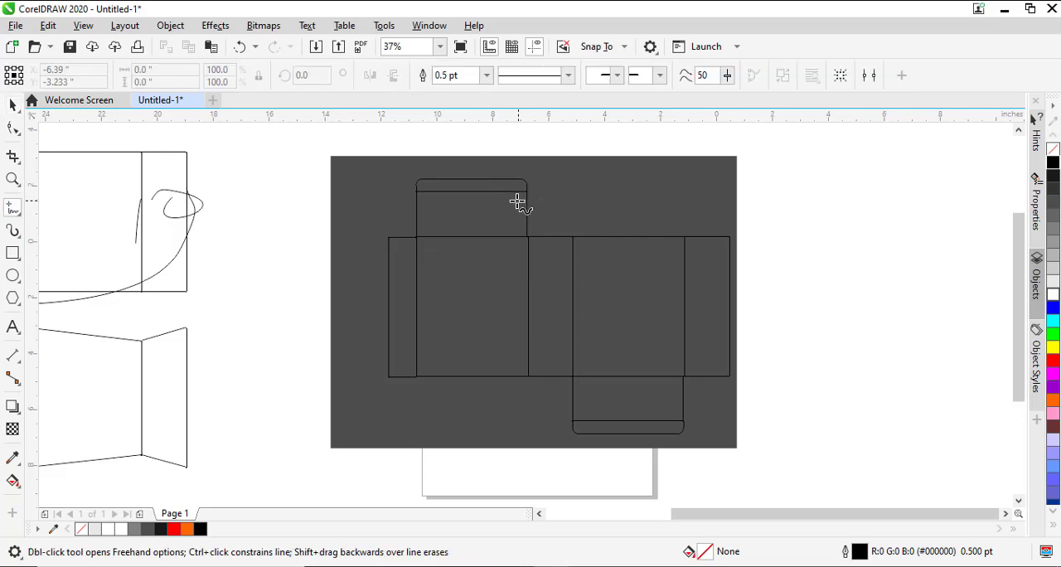
mouse_move(513, 199)
left_mouse_down()
mouse_move(542, 168)
mouse_move(540, 214)
mouse_move(557, 217)
left_mouse_up()
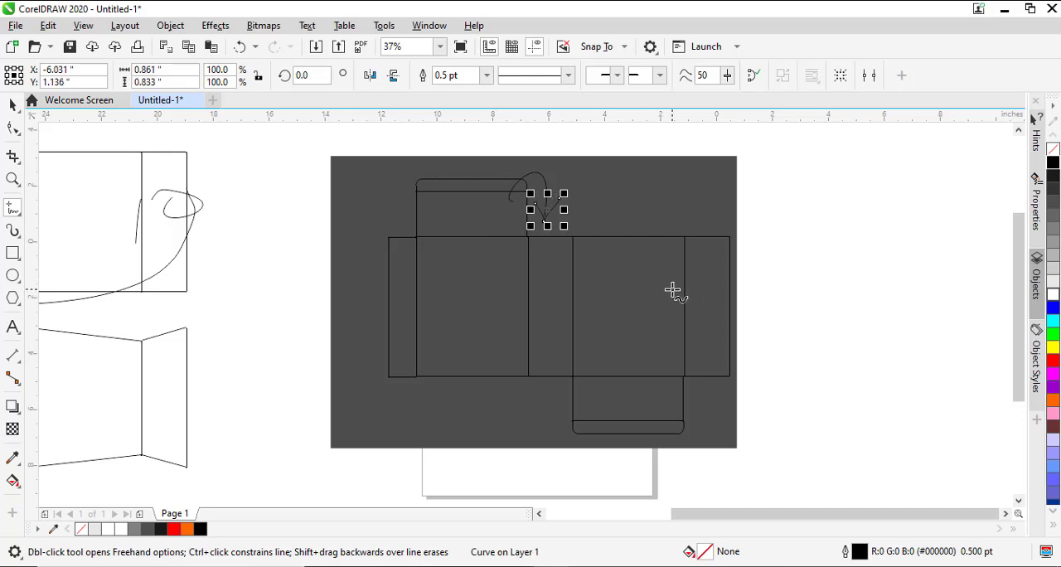
mouse_move(592, 419)
left_mouse_down()
mouse_move(532, 421)
mouse_move(544, 376)
mouse_move(550, 407)
left_mouse_up()
key("space")
left_click(611, 398)
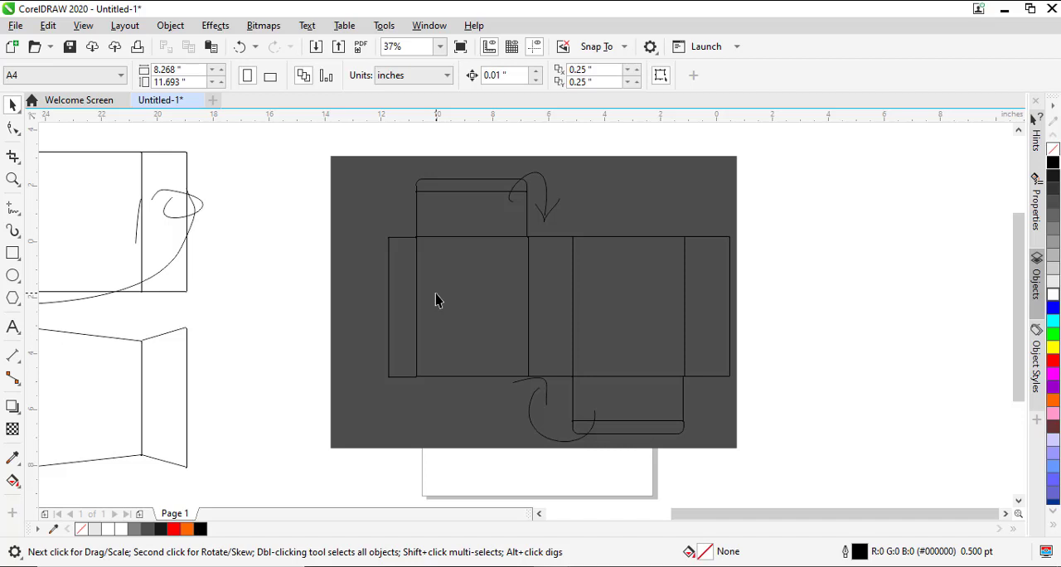
- Try extending the second wide panel upward to a height of 6.806 inches, and undo the change
left_click(500, 288)
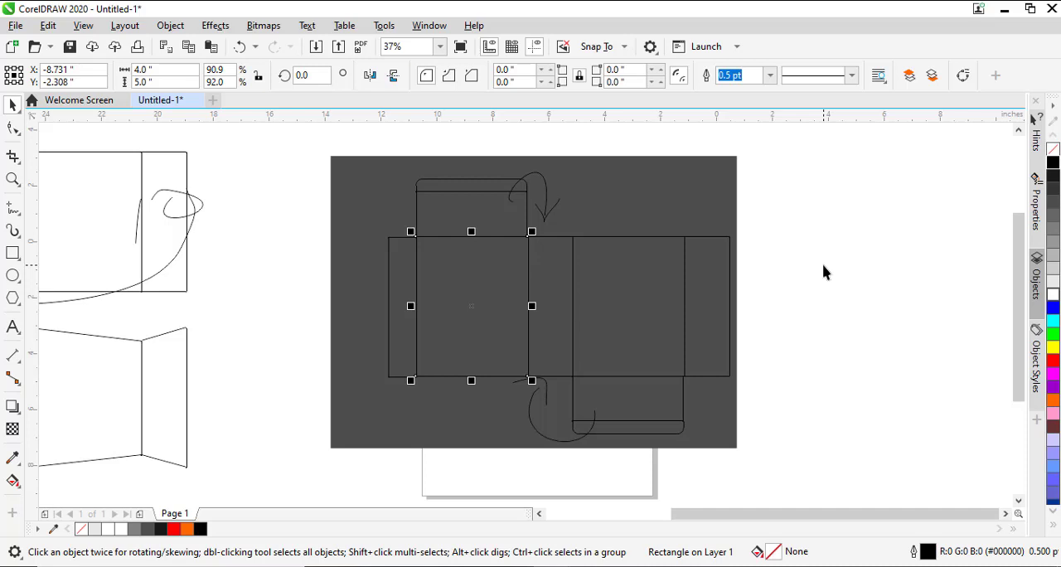
left_click(624, 318)
left_click(623, 238)
left_click_drag(628, 232, 628, 182)
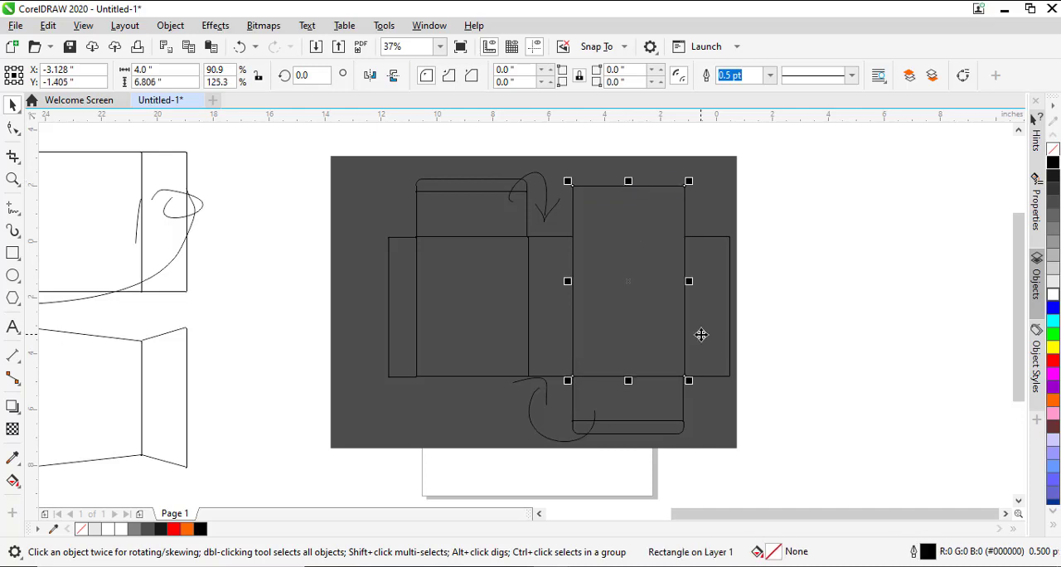
key("ctrl+z")
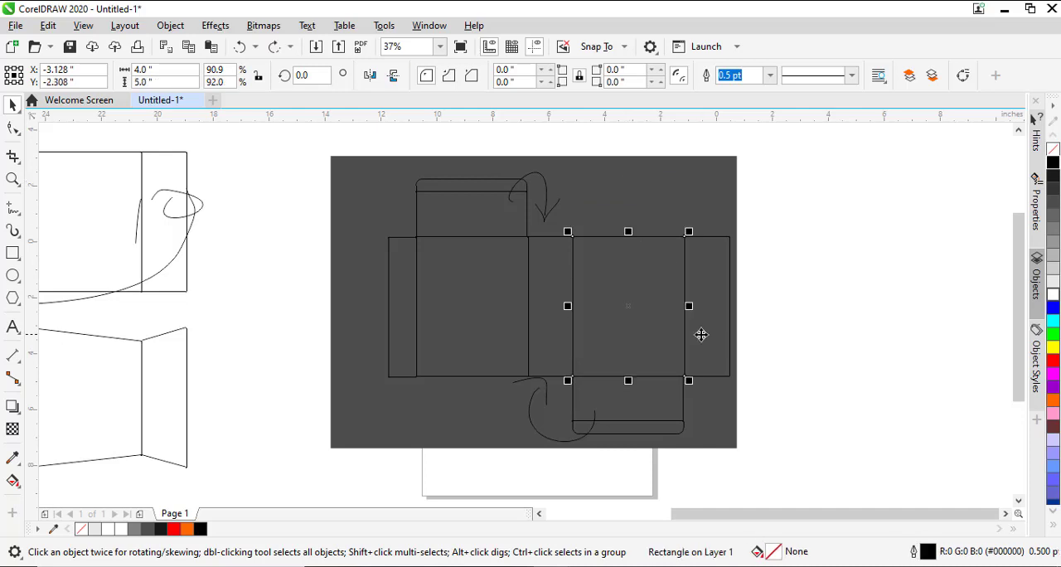
left_click(862, 335)
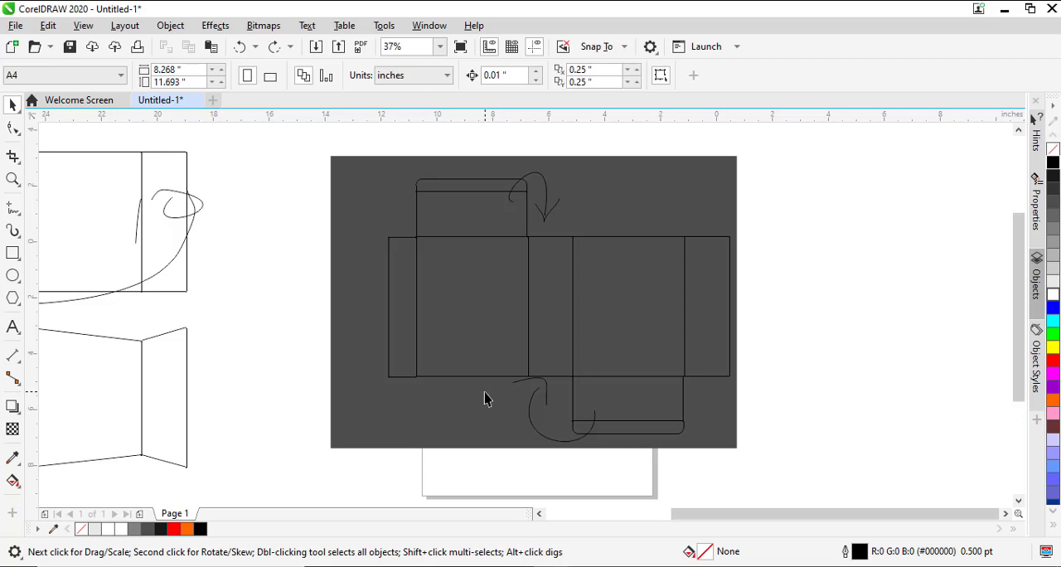
- Switch to the logo presentation.cdr document in the other CorelDRAW window
scroll(486, 393, "left", 6)
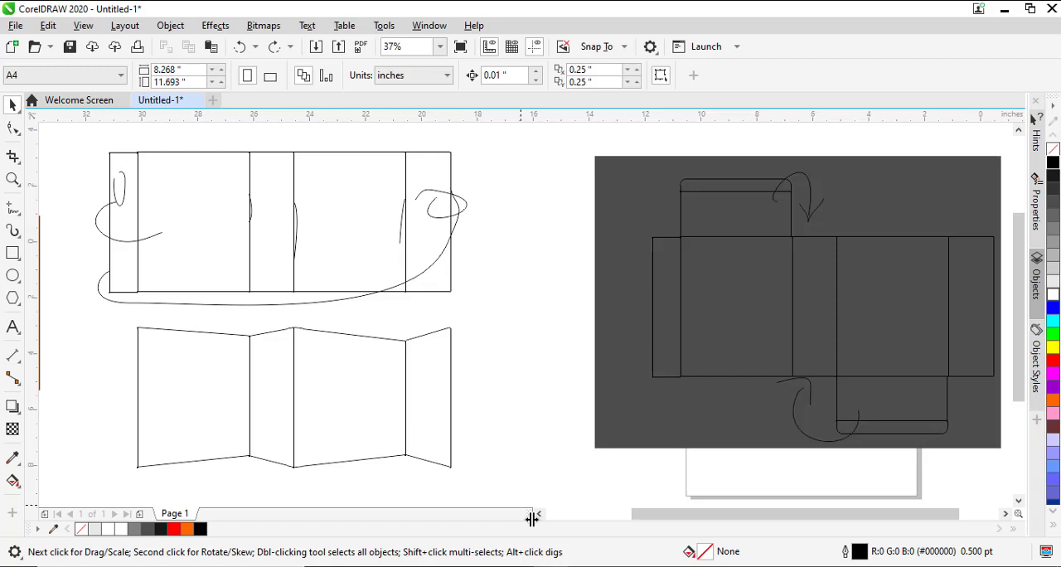
left_click(552, 566)
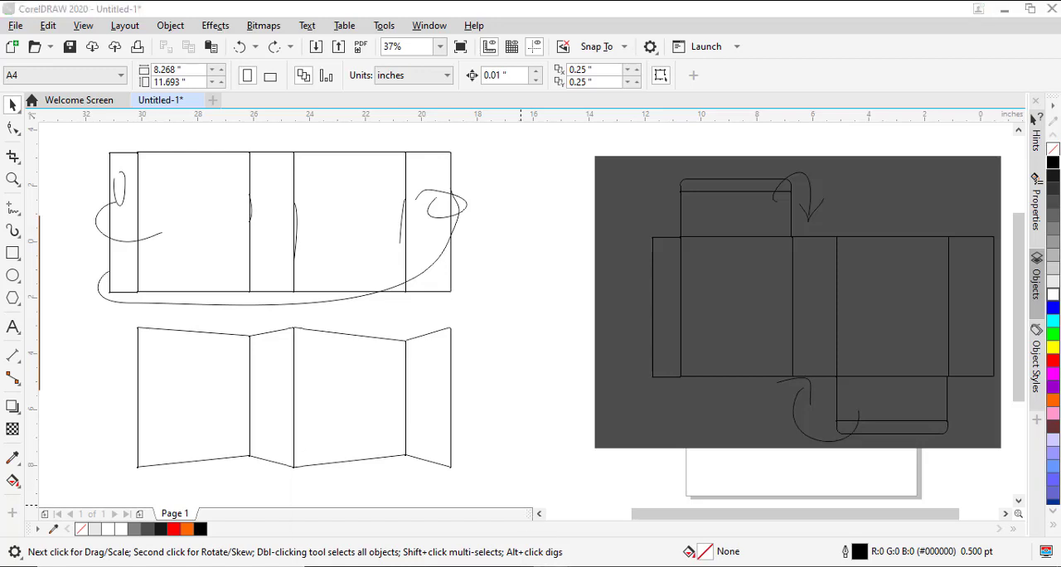
left_click(436, 524)
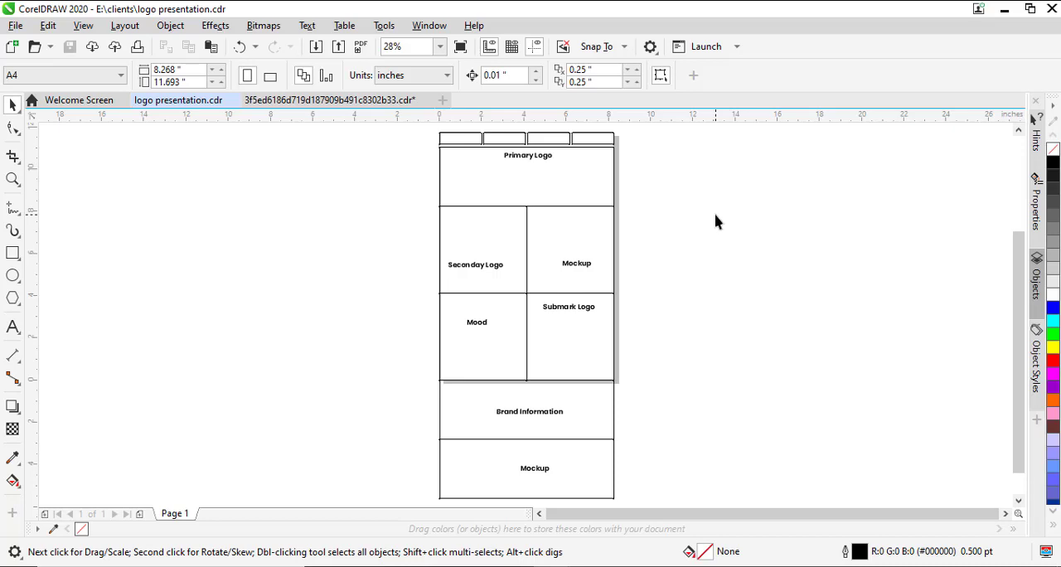
- Shift the upper Mockup label slightly left within its cell of the logo presentation layout
left_click_drag(388, 157, 635, 138)
left_click(668, 274)
scroll(668, 274, "down", 1)
left_click_drag(585, 267, 581, 267)
left_click(707, 286)
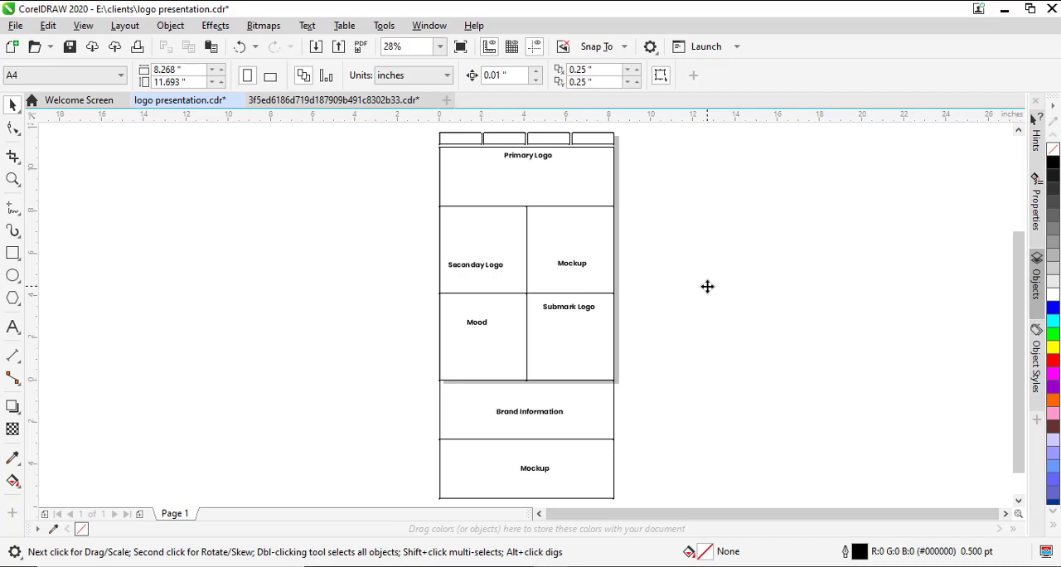
- Preview the logo presentation layout full screen and return to the editing view
right_click(707, 287)
left_click(829, 301)
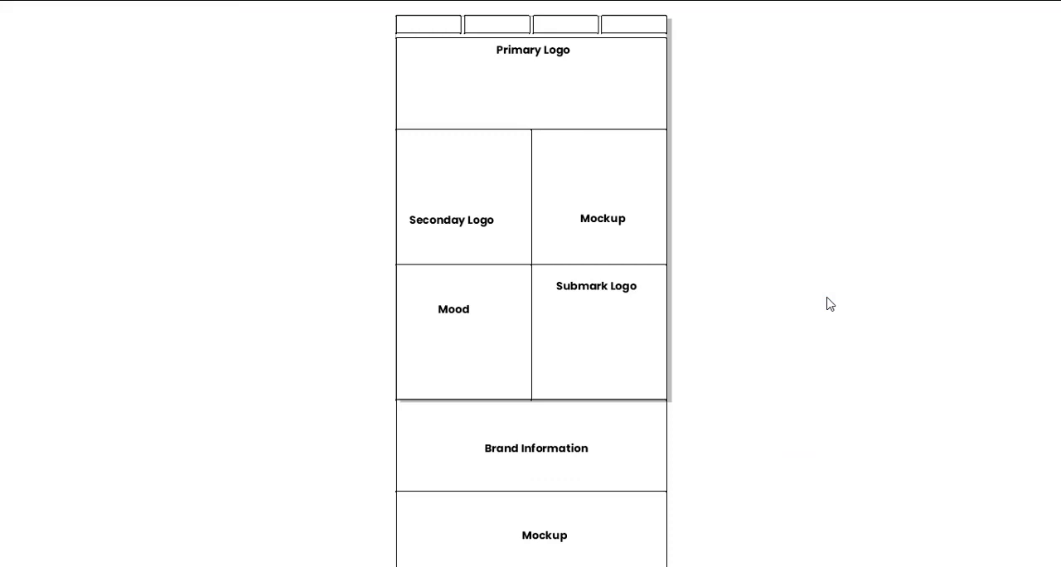
left_click(827, 302)
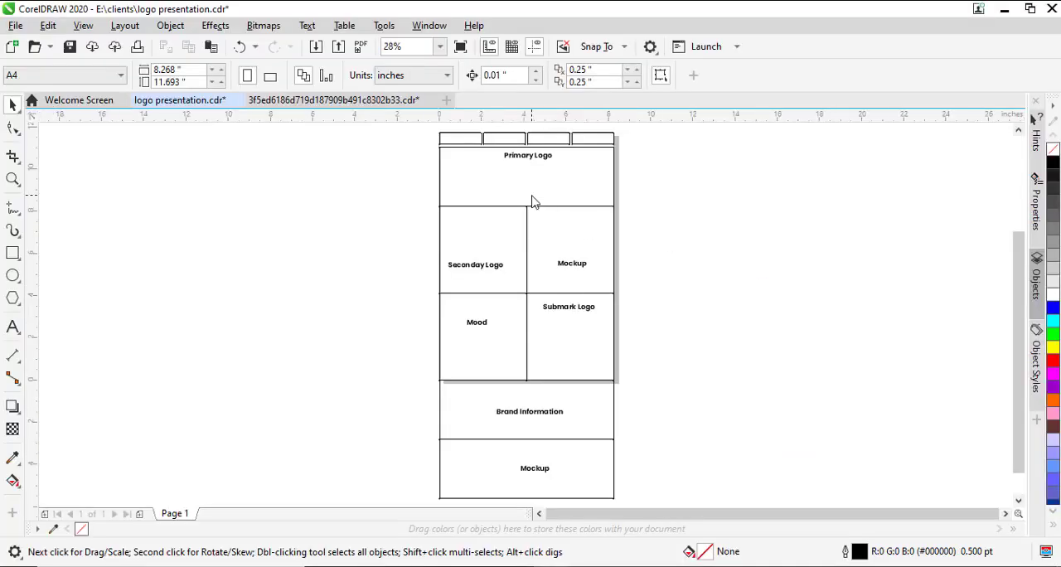
- Point out the layout's upper part by selecting the row of four small boxes and the Primary Logo rectangle in turn
left_click(442, 141)
left_click(408, 149)
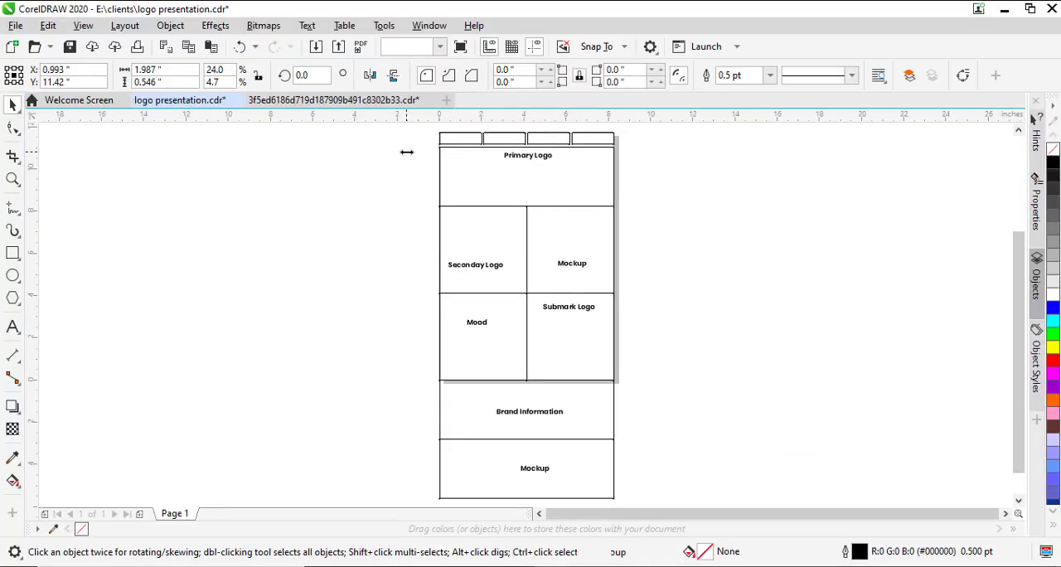
left_click_drag(419, 148, 635, 152)
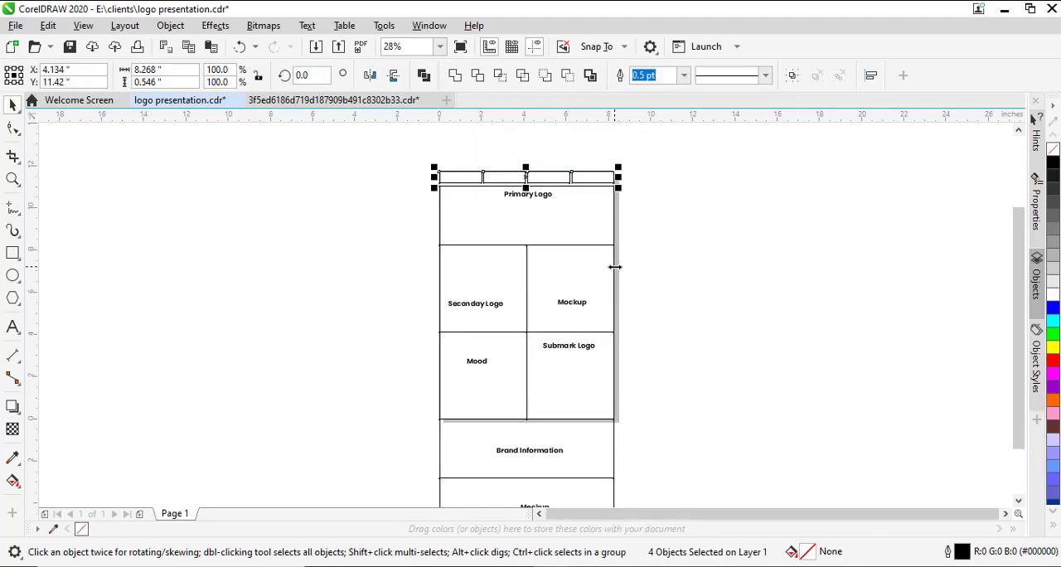
left_click(546, 216)
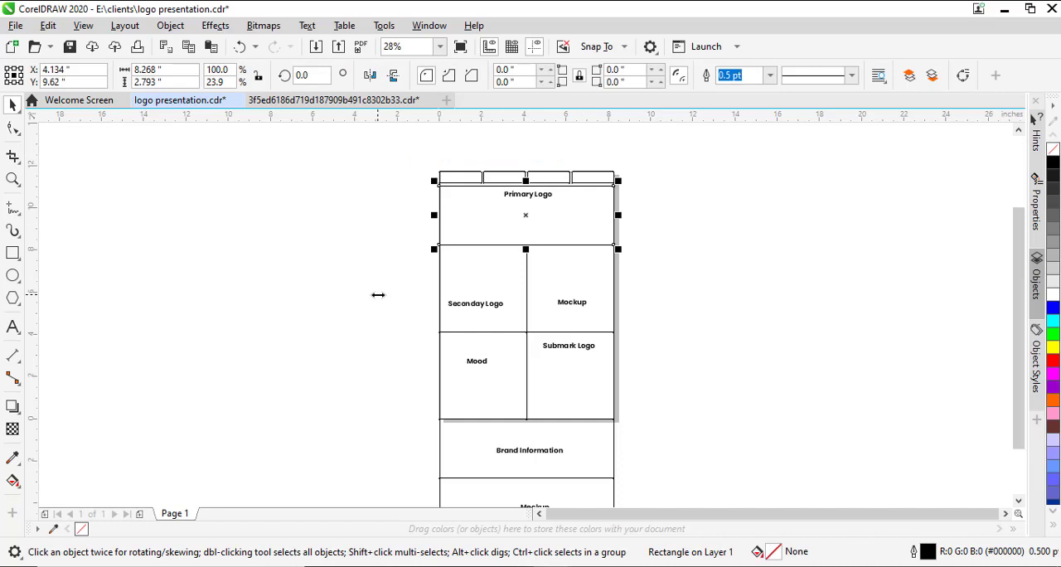
- Walk through the four square middle cells, selecting Seconday Logo, the upper Mockup, Mood and Submark Logo in turn
left_click(474, 288)
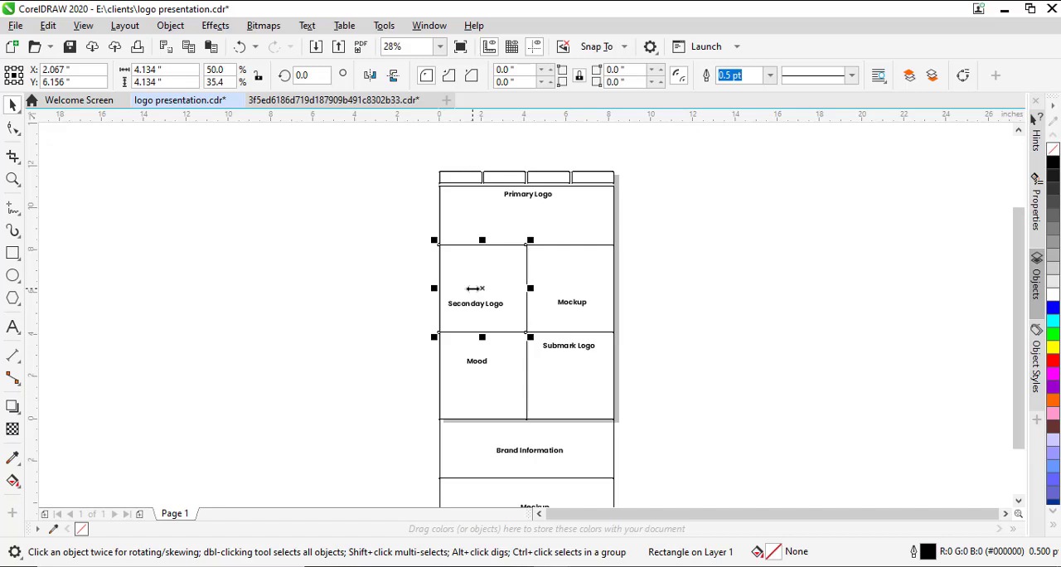
left_click_drag(474, 289, 580, 290)
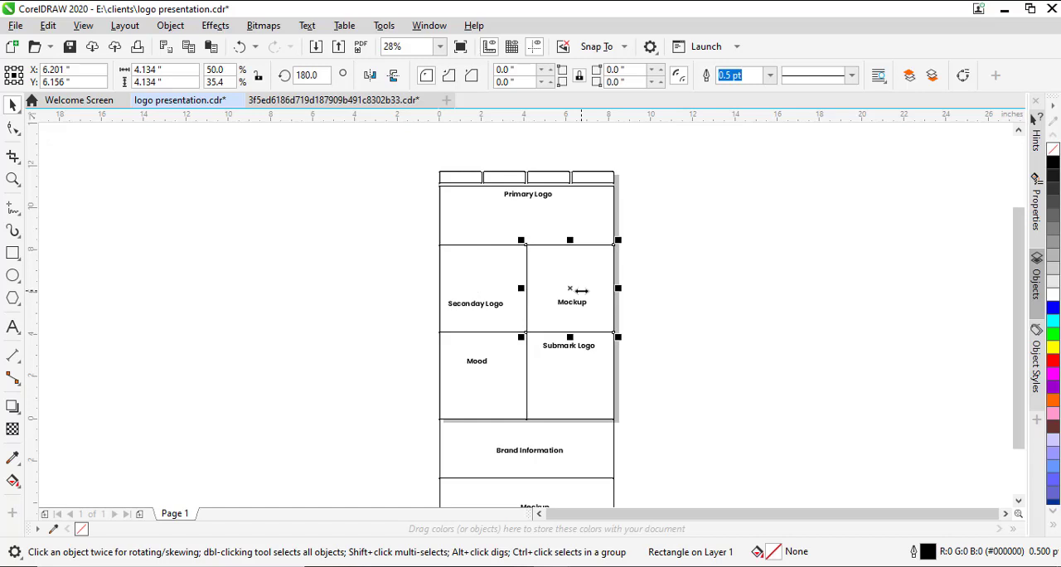
left_click(492, 404)
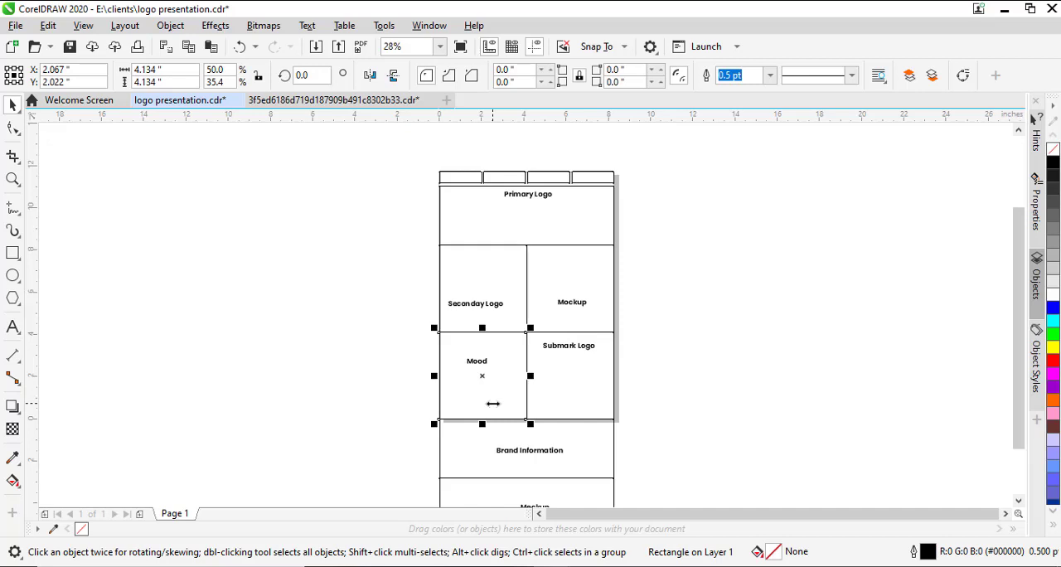
left_click_drag(493, 404, 574, 400)
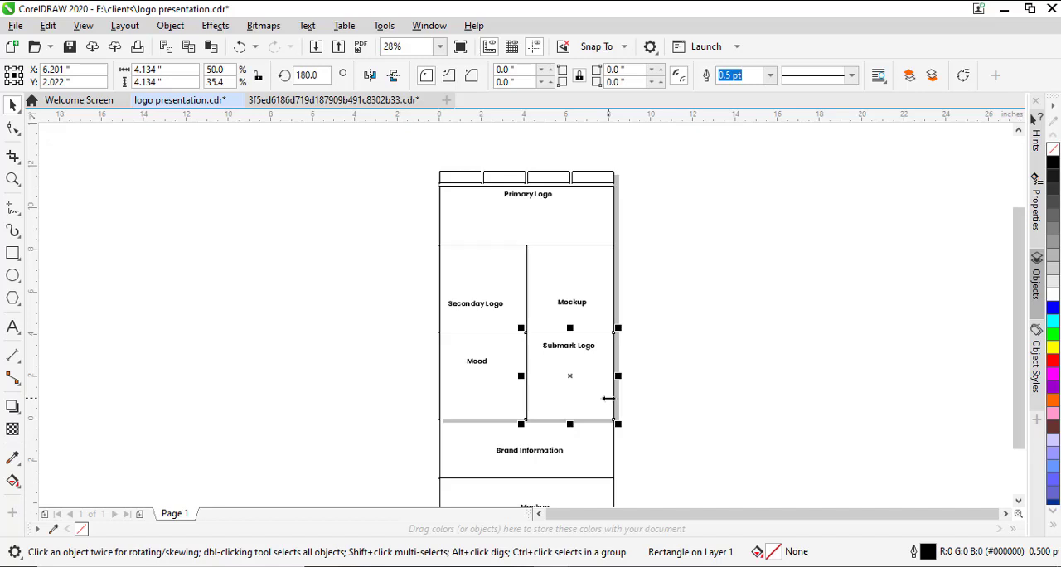
- Point out the two full-width sections below the page by selecting the Brand Information rectangle and the lower Mockup rectangle
scroll(607, 398, "down", 5)
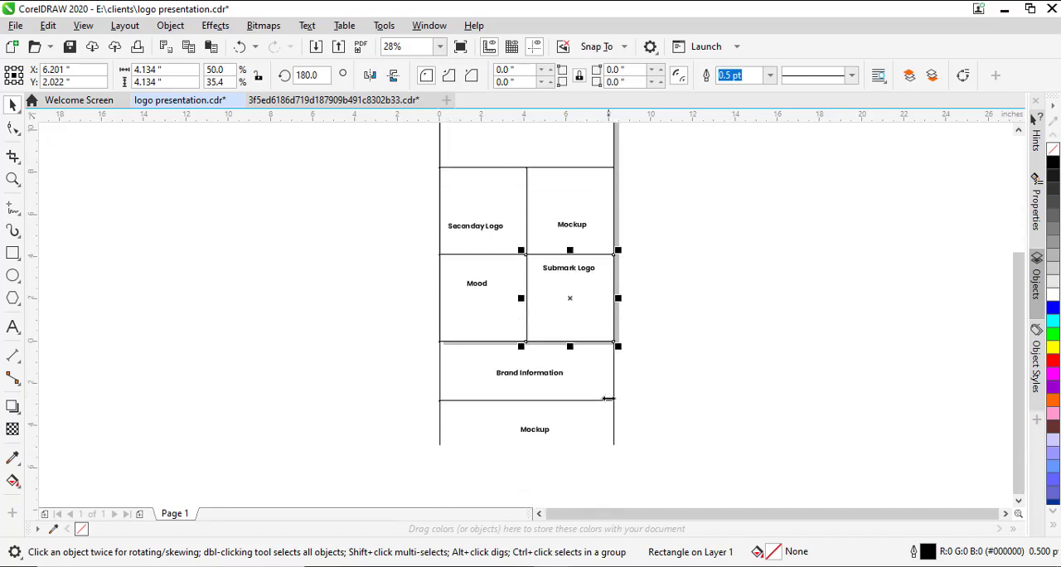
left_click(595, 324)
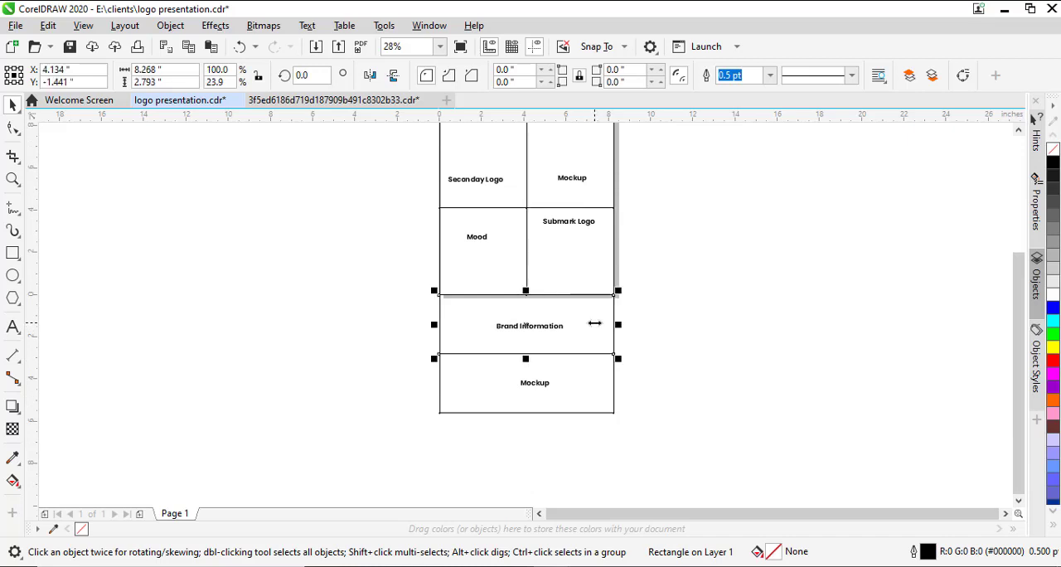
left_click(581, 373)
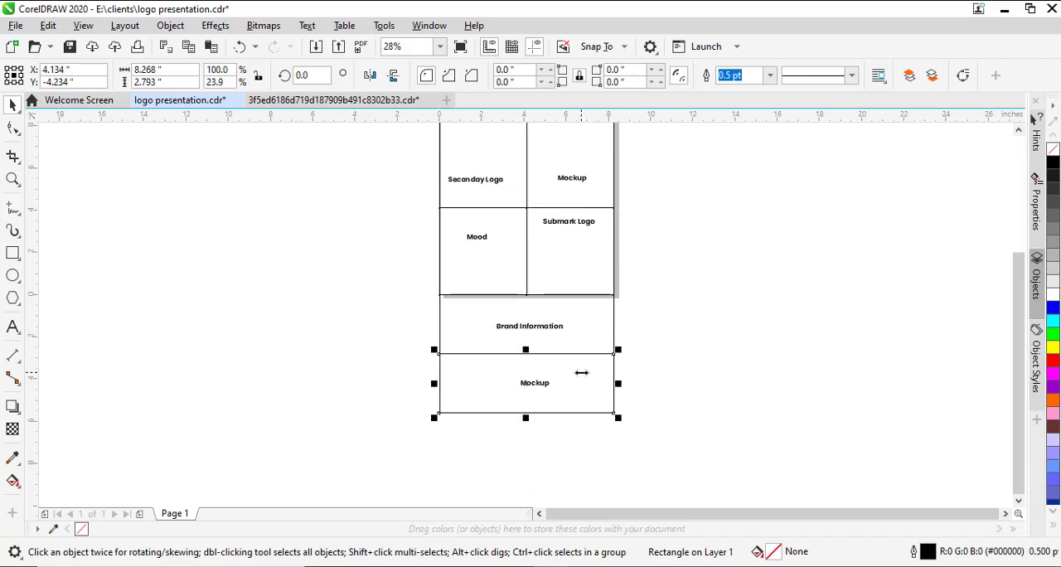